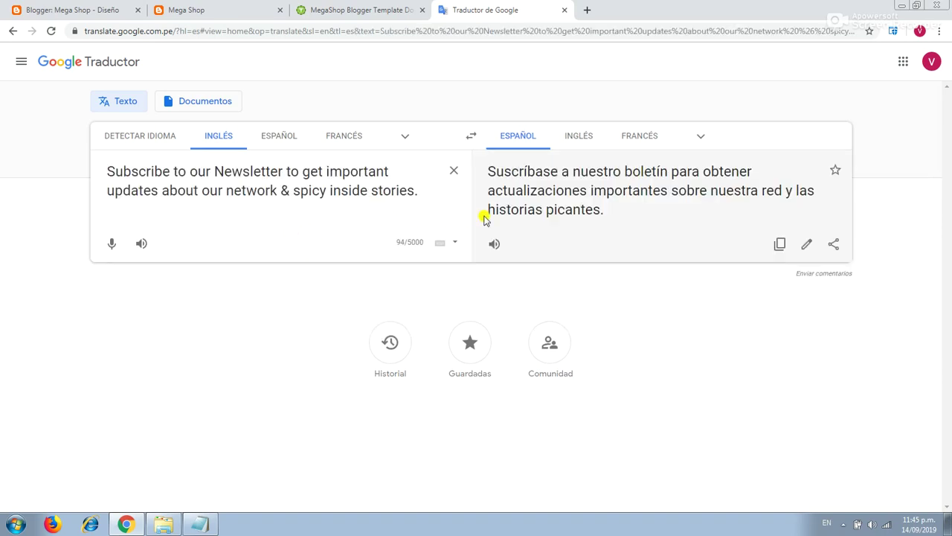
# Copy the full Spanish translation of the newsletter sentence from Google Translate.
pyautogui.moveTo(623, 210); pyautogui.dragTo(501, 173)
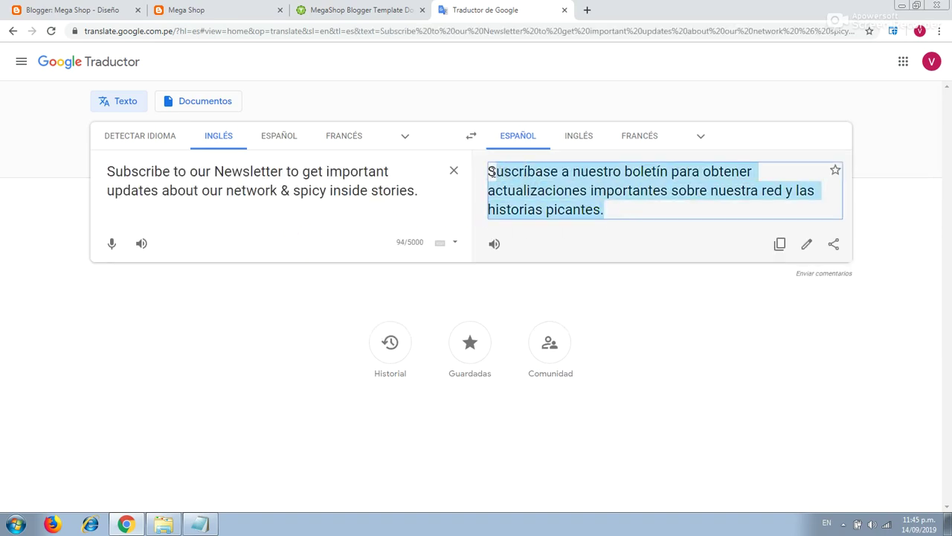
pyautogui.rightClick(491, 172)
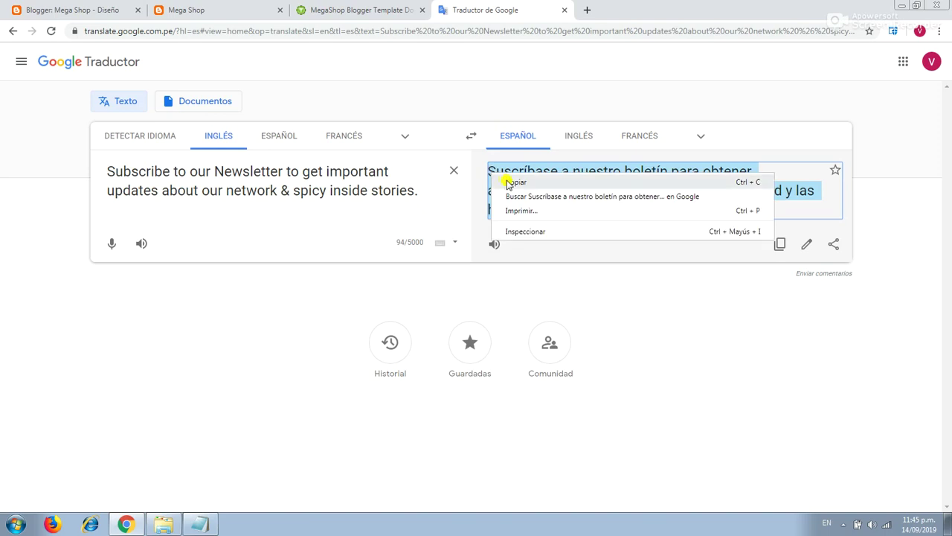
pyautogui.click(511, 182)
# In Blogger's FOOTERSEC4 HTML/JavaScript gadget, replace the English newsletter text following the bold "Subscribe" with the copied Spanish translation.
pyautogui.click(370, 6)
pyautogui.click(226, 6)
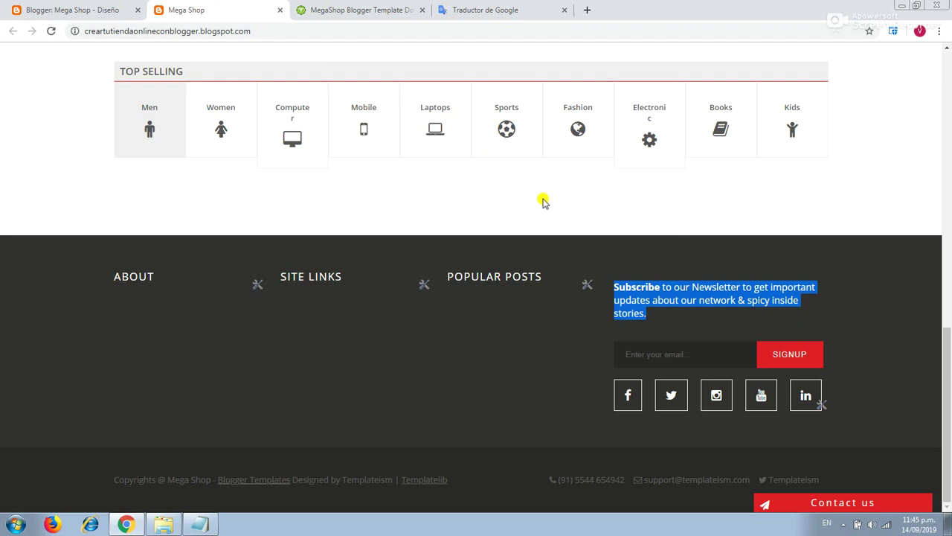
pyautogui.click(91, 6)
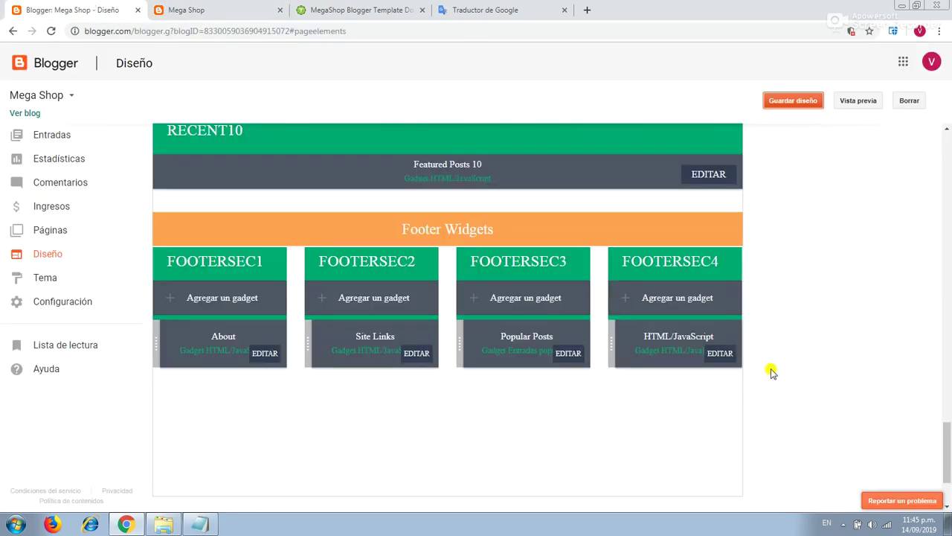
pyautogui.click(720, 353)
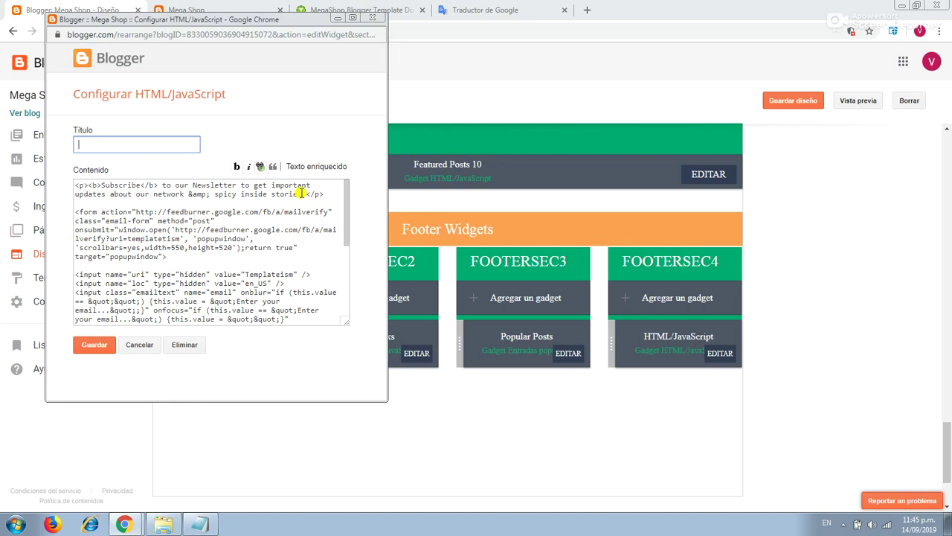
pyautogui.moveTo(306, 194); pyautogui.dragTo(166, 185)
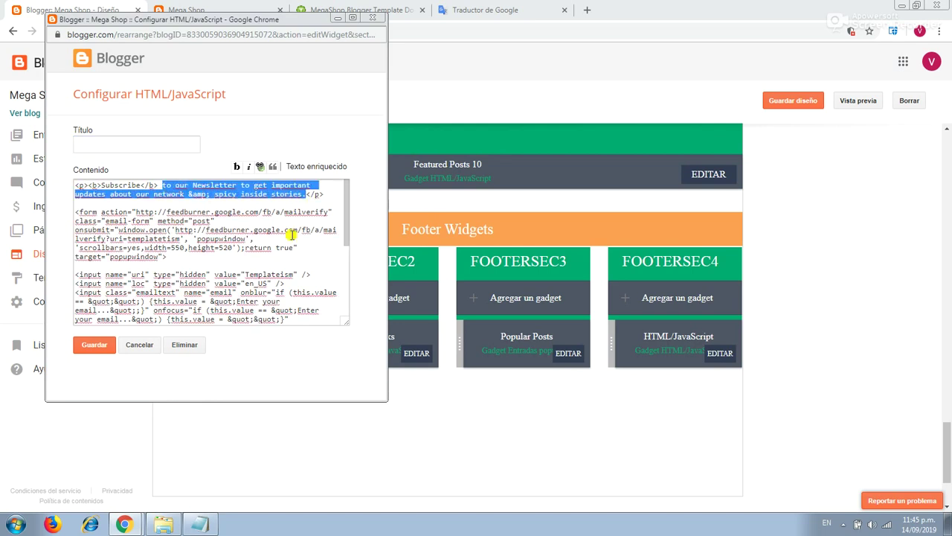
pyautogui.hotkey('ctrl', 'v')
# Move the word "Suscríbase" inside the bold tags, replacing "Subscribe".
pyautogui.moveTo(206, 185); pyautogui.dragTo(180, 188)
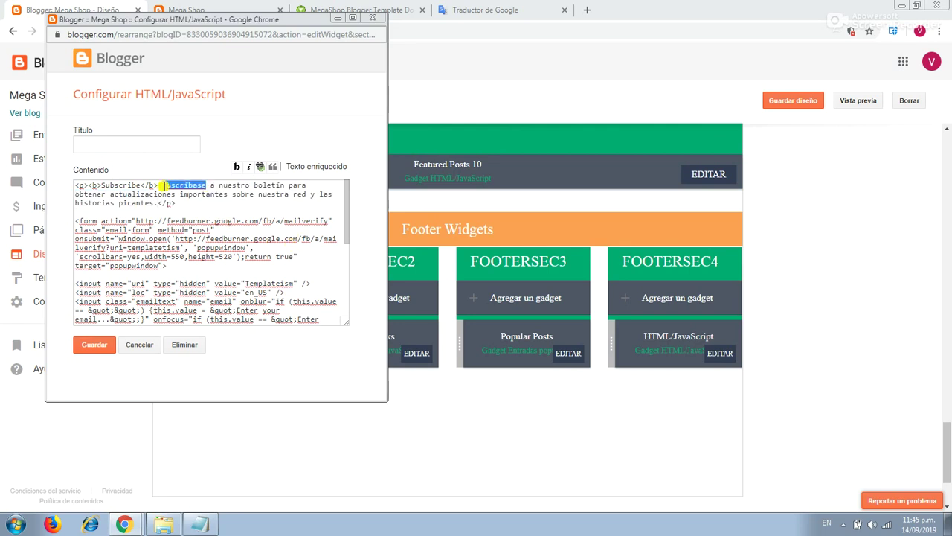
pyautogui.press('BackSpace')
pyautogui.moveTo(141, 186); pyautogui.dragTo(119, 185)
pyautogui.hotkey('ctrl', 'v')
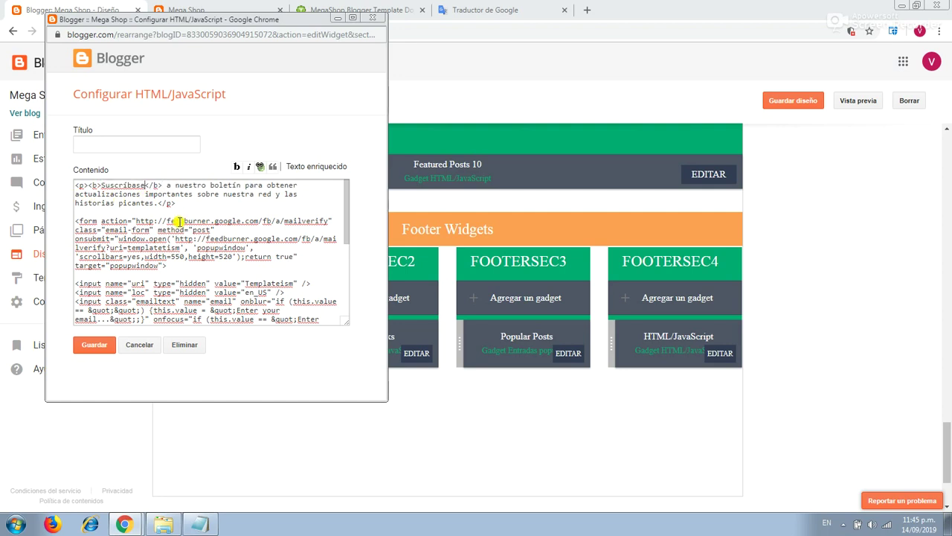
# Save the gadget and the blog layout, and reload the published Mega Shop page to check the footer.
pyautogui.click(94, 344)
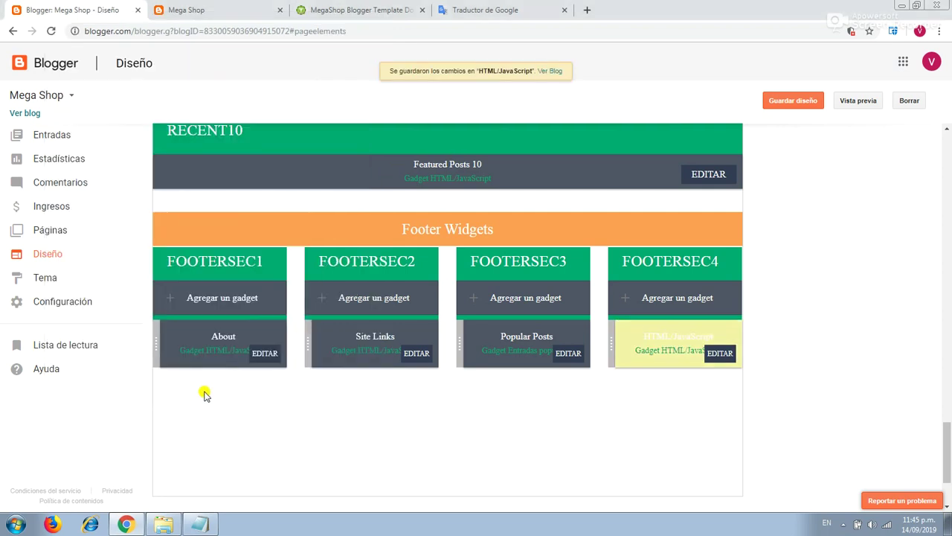
pyautogui.click(796, 101)
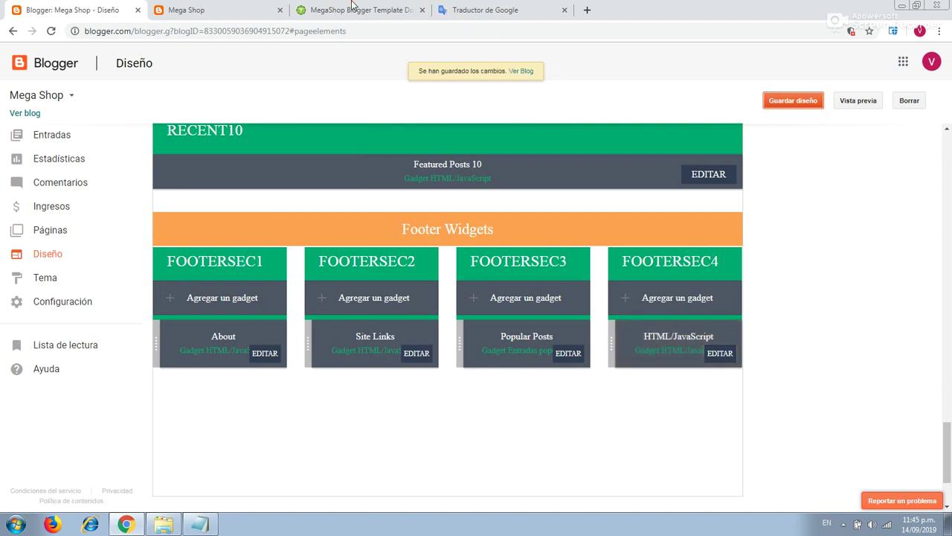
pyautogui.click(378, 6)
pyautogui.click(215, 7)
pyautogui.click(49, 33)
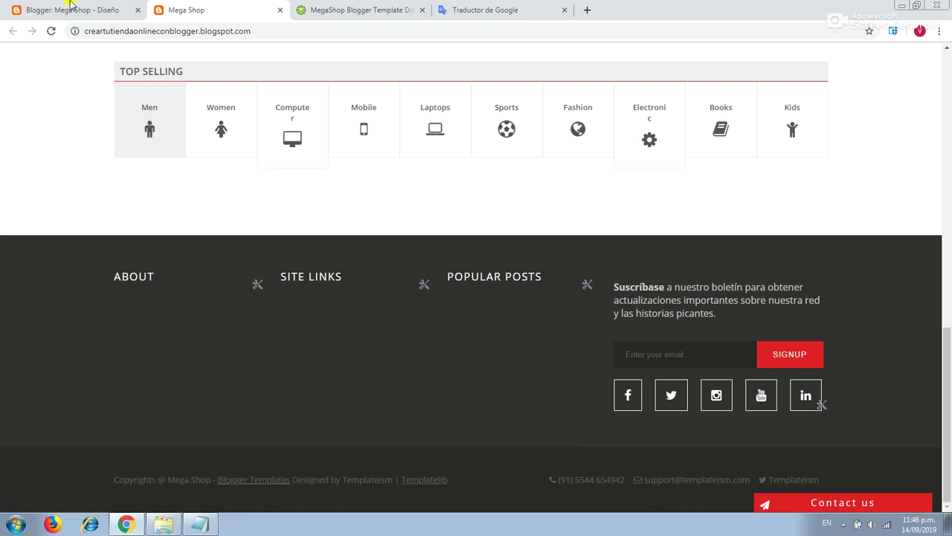
# Reopen the FOOTERSEC4 HTML/JavaScript gadget and compare its code with the newsletter form in the published footer.
pyautogui.click(72, 6)
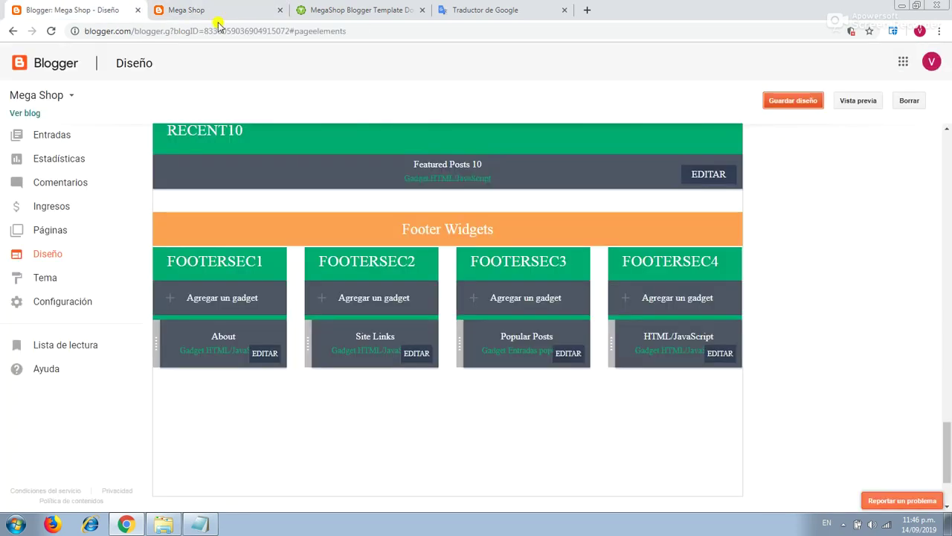
pyautogui.click(726, 356)
pyautogui.scroll(-1, 285, 253)
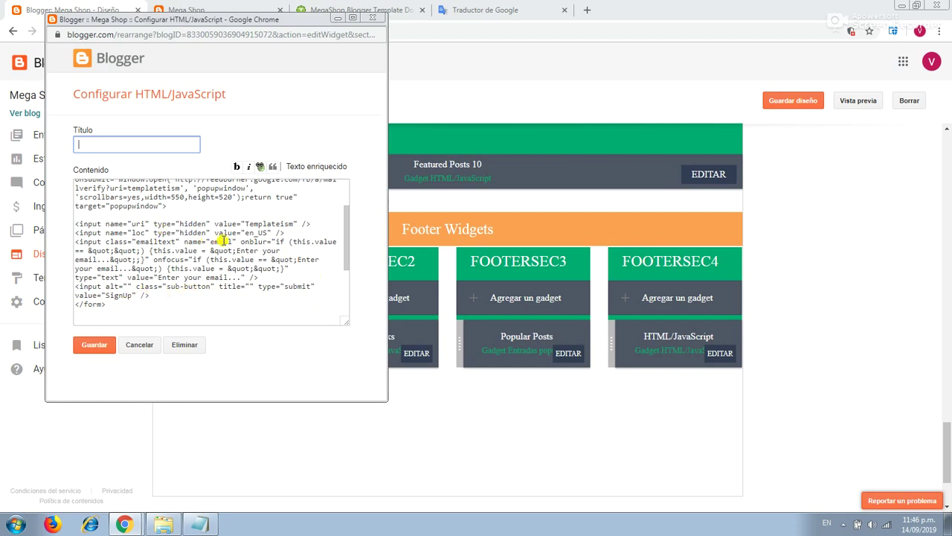
pyautogui.scroll(-2, 227, 273)
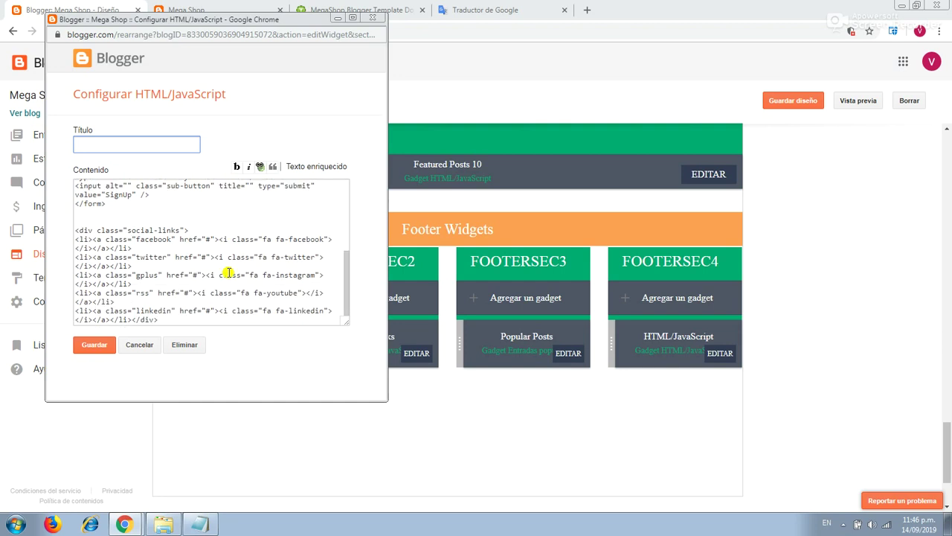
pyautogui.scroll(1, 227, 273)
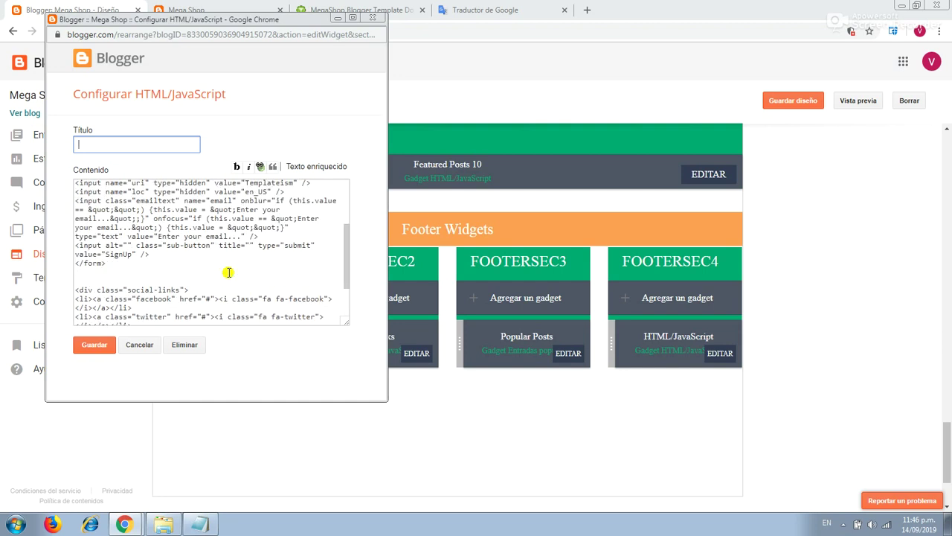
pyautogui.click(216, 5)
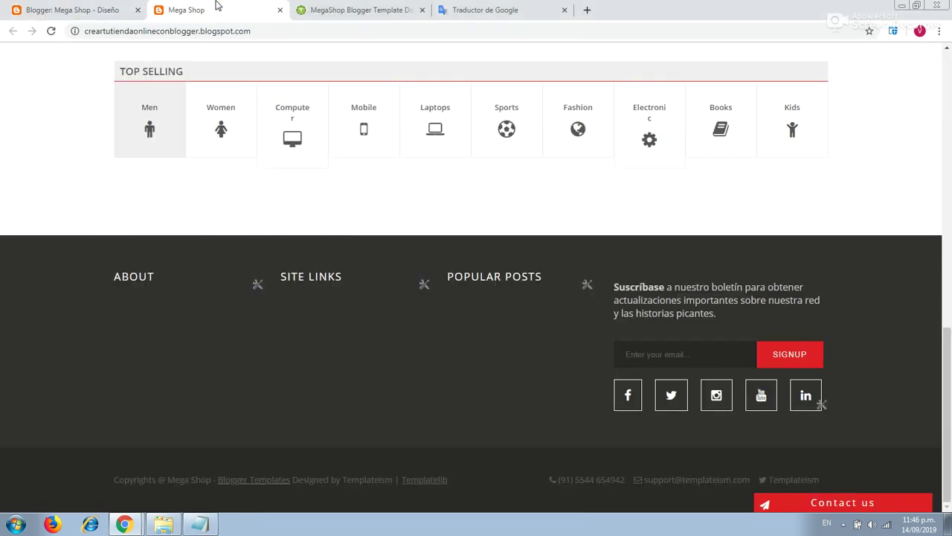
pyautogui.click(143, 504)
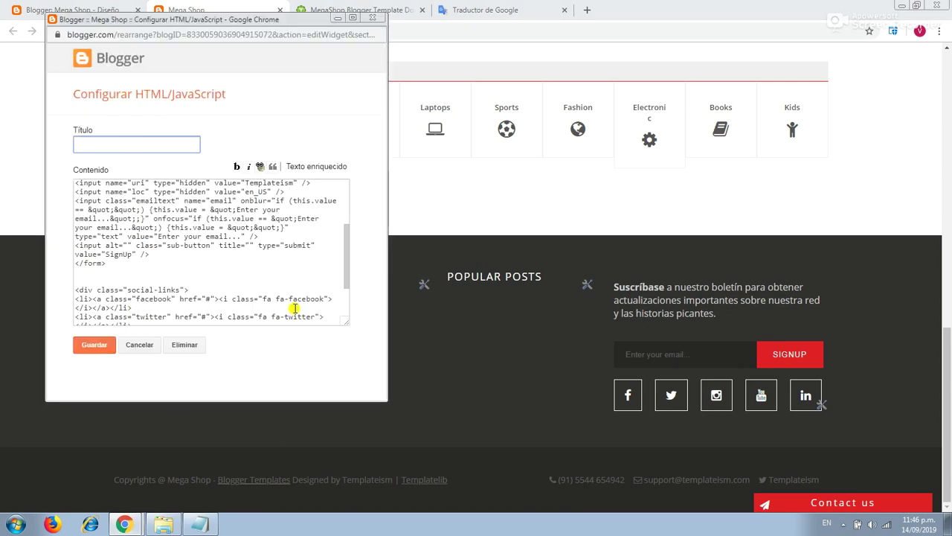
# Replace the submit button's "SignUp" value with "Suscríbase", copied from the gadget's opening paragraph.
pyautogui.scroll(-1, 294, 308)
pyautogui.scroll(2, 263, 300)
pyautogui.scroll(-1, 262, 297)
pyautogui.click(131, 254)
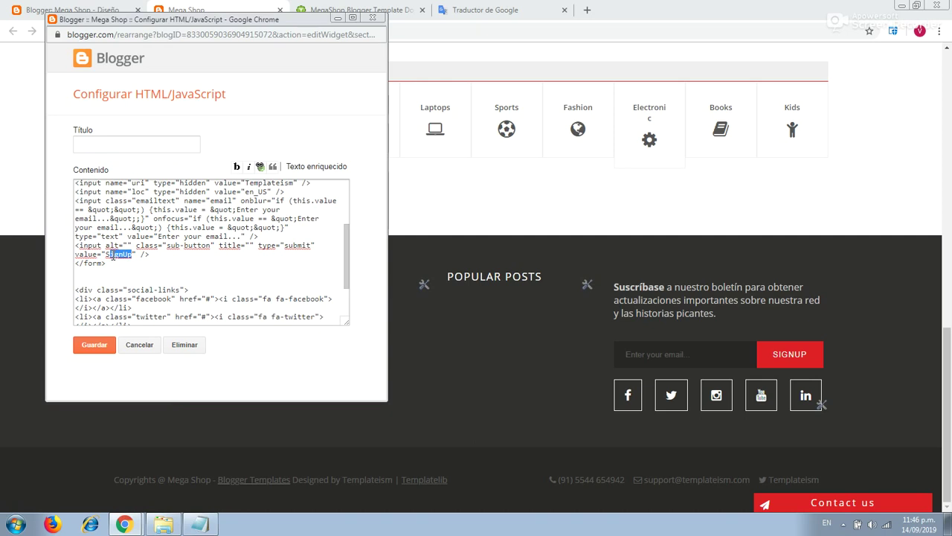
pyautogui.scroll(2, 251, 214)
pyautogui.click(122, 184)
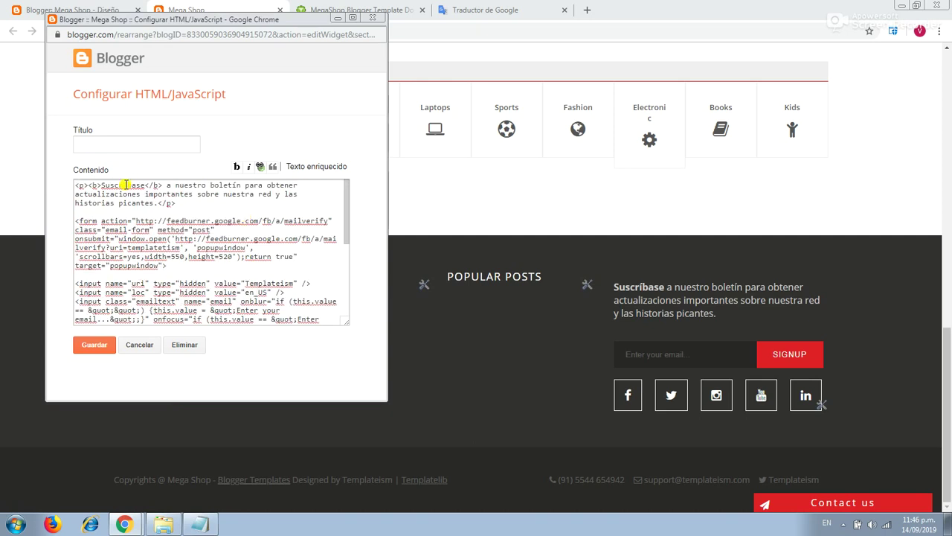
pyautogui.moveTo(145, 185); pyautogui.dragTo(118, 185)
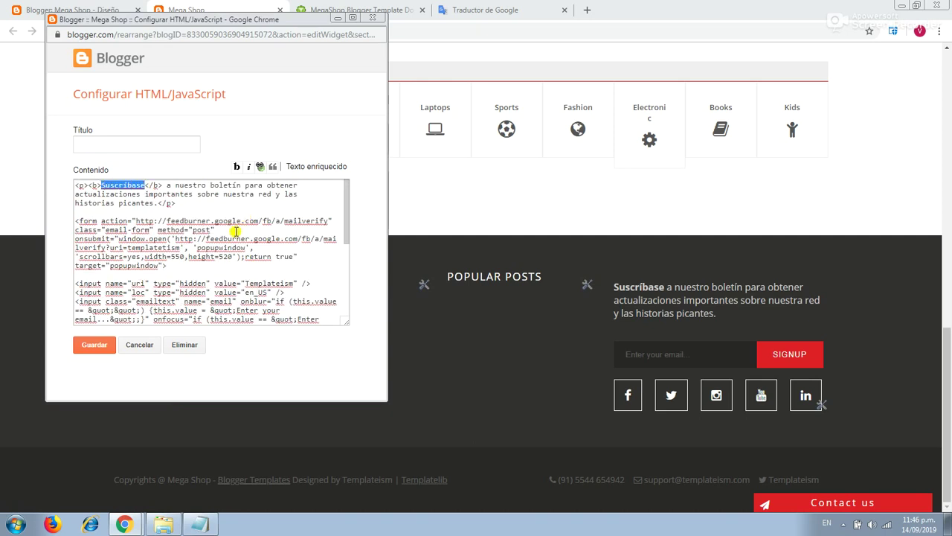
pyautogui.scroll(-2, 234, 233)
pyautogui.moveTo(132, 296); pyautogui.dragTo(107, 299)
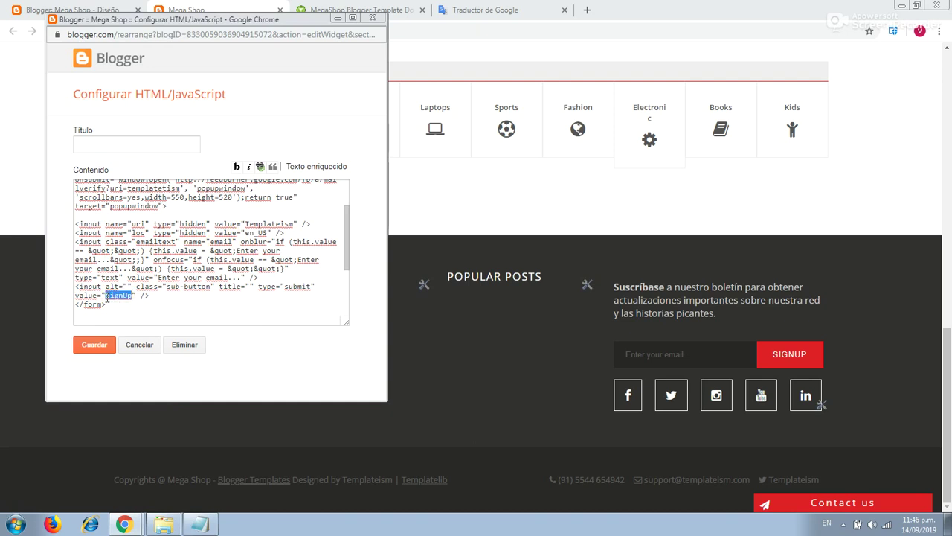
pyautogui.hotkey('ctrl', 'v')
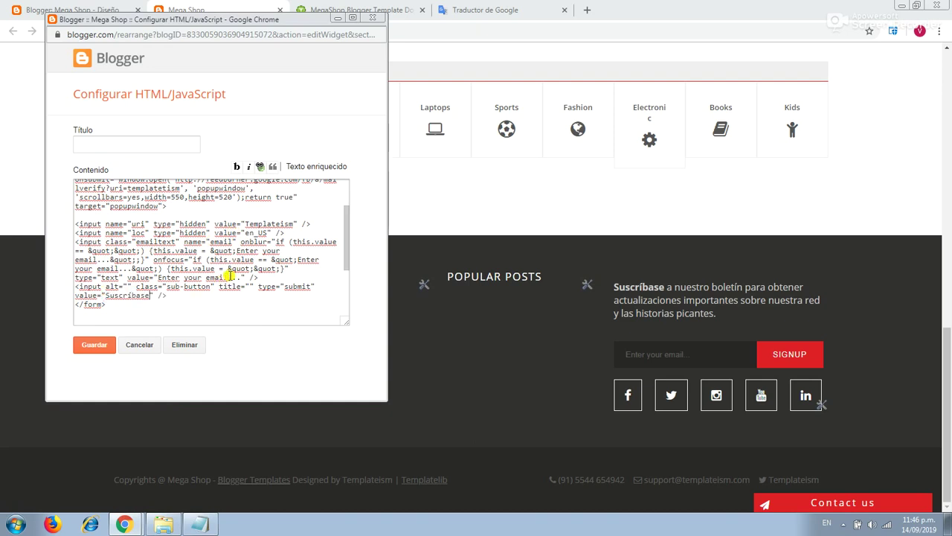
# Change the email input's value text to "Ingresa tu email...".
pyautogui.moveTo(201, 276); pyautogui.dragTo(159, 278)
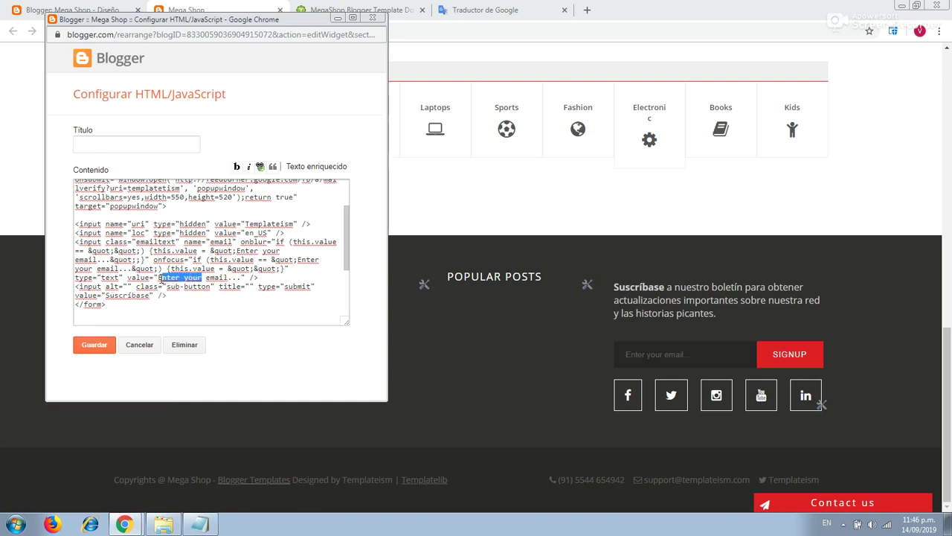
pyautogui.write('fgr')
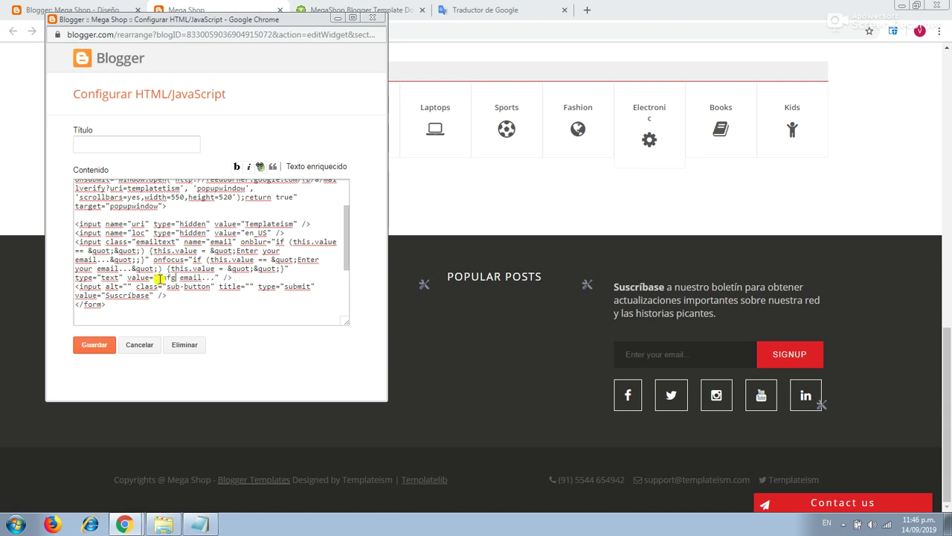
pyautogui.write('sa')
pyautogui.write('n')
pyautogui.write('tru')
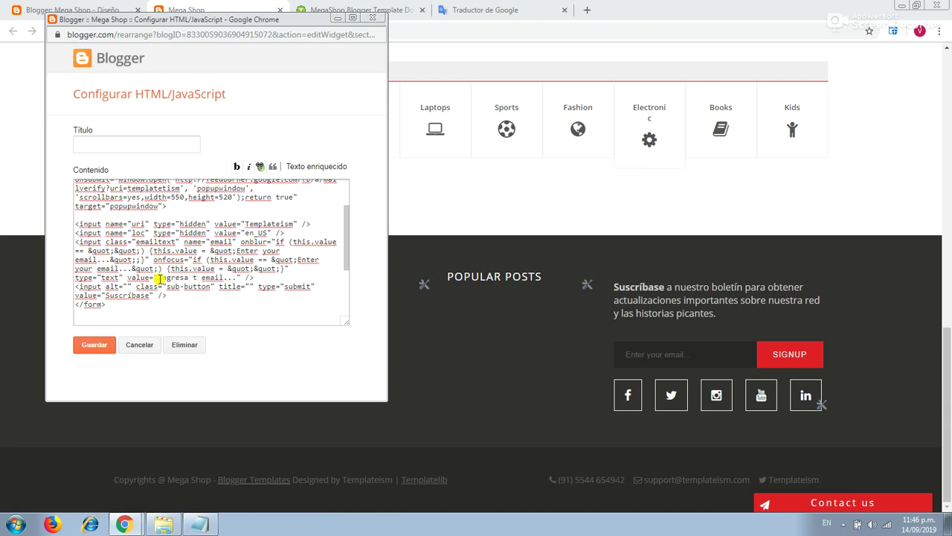
# Save the edited HTML/JavaScript gadget and the blog layout.
pyautogui.click(94, 348)
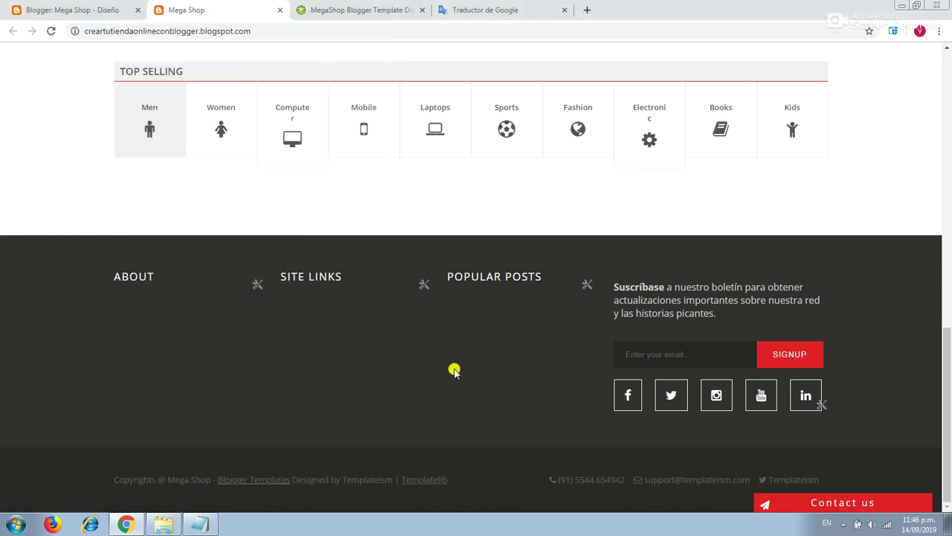
pyautogui.click(100, 8)
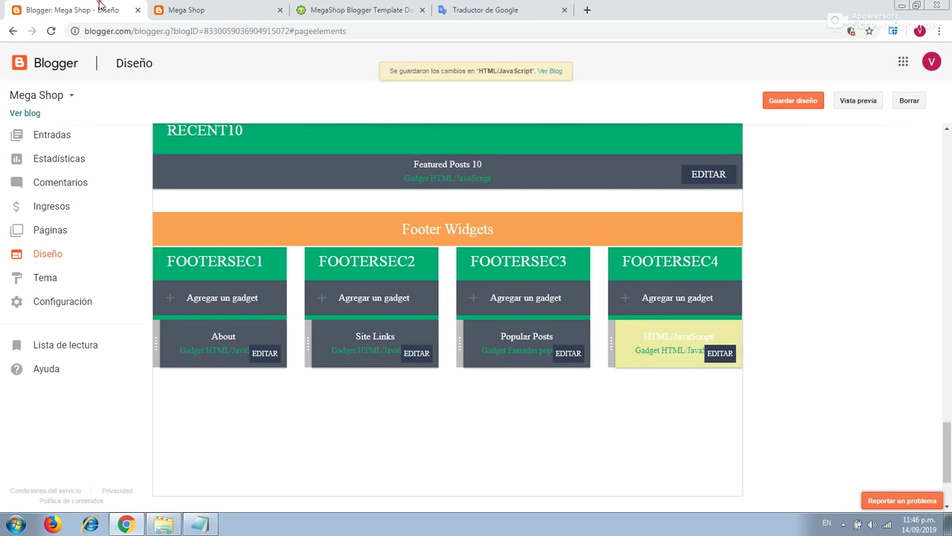
pyautogui.click(805, 105)
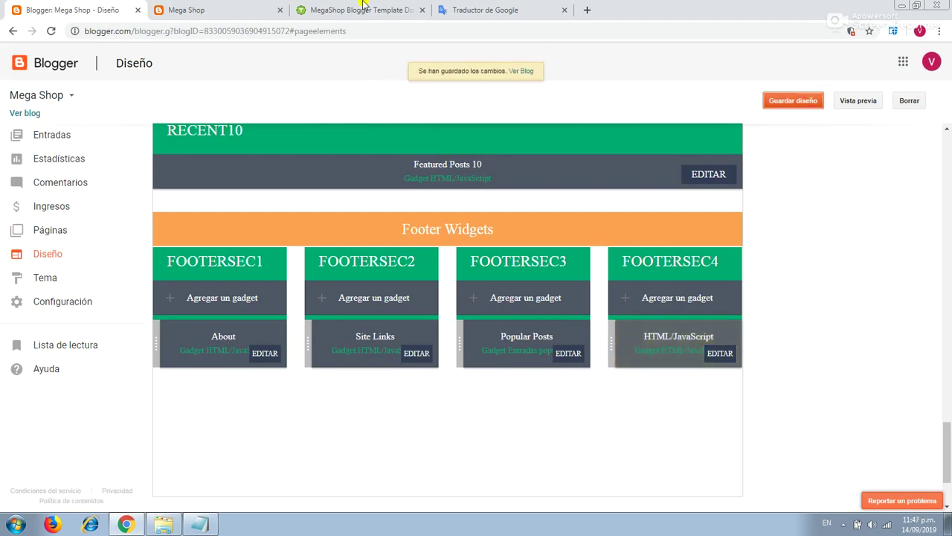
# Reload the published Mega Shop page and check the footer newsletter form, focusing its email field.
pyautogui.click(361, 9)
pyautogui.click(241, 5)
pyautogui.click(51, 31)
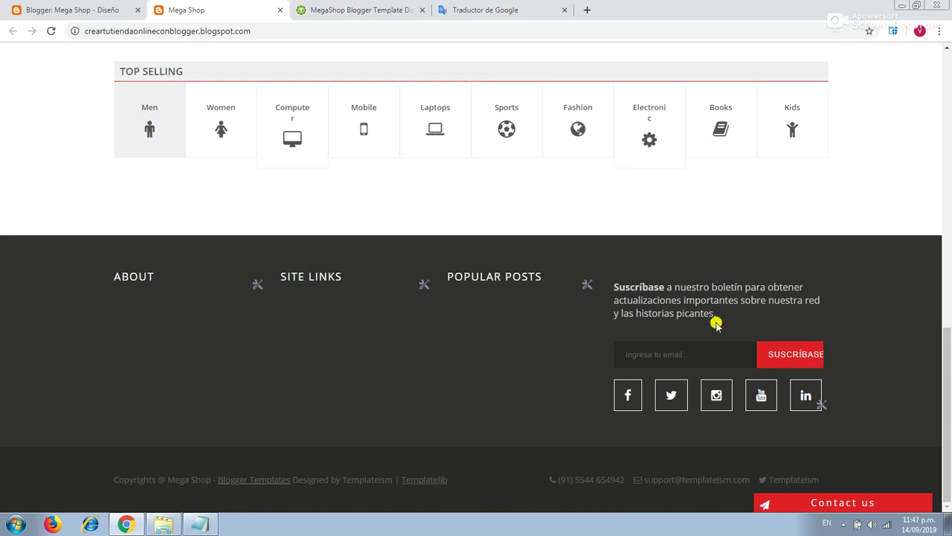
pyautogui.click(654, 355)
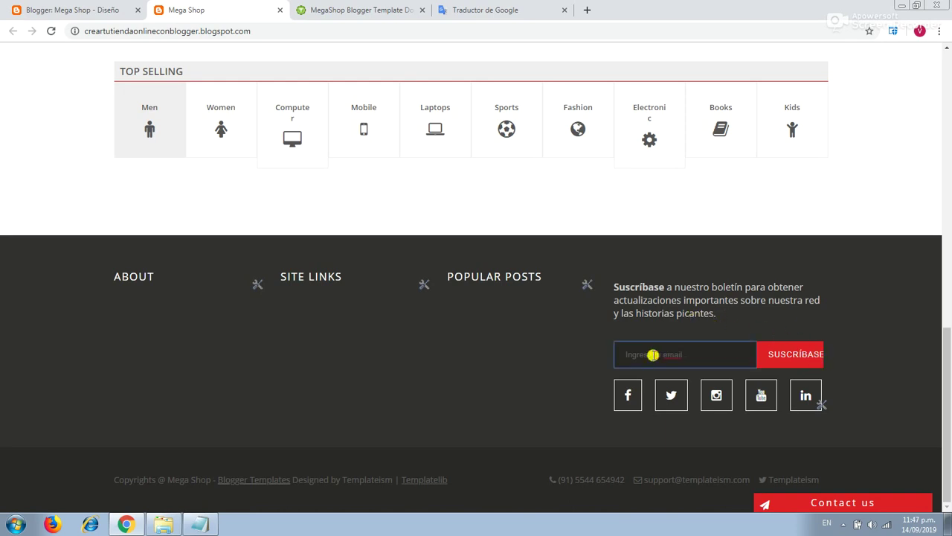
pyautogui.click(861, 333)
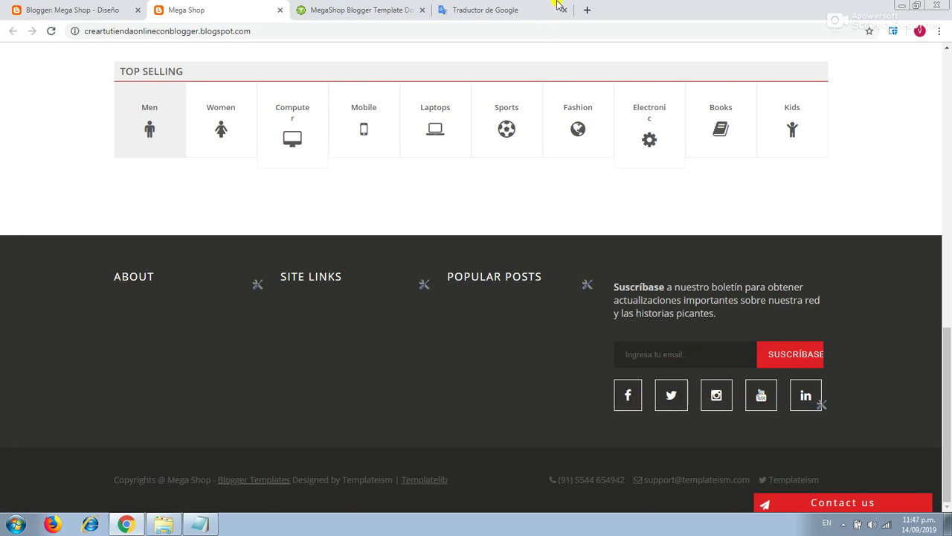
# Search Google in a new tab for "programacion facil seo y marketing".
pyautogui.click(587, 10)
pyautogui.click(584, 26)
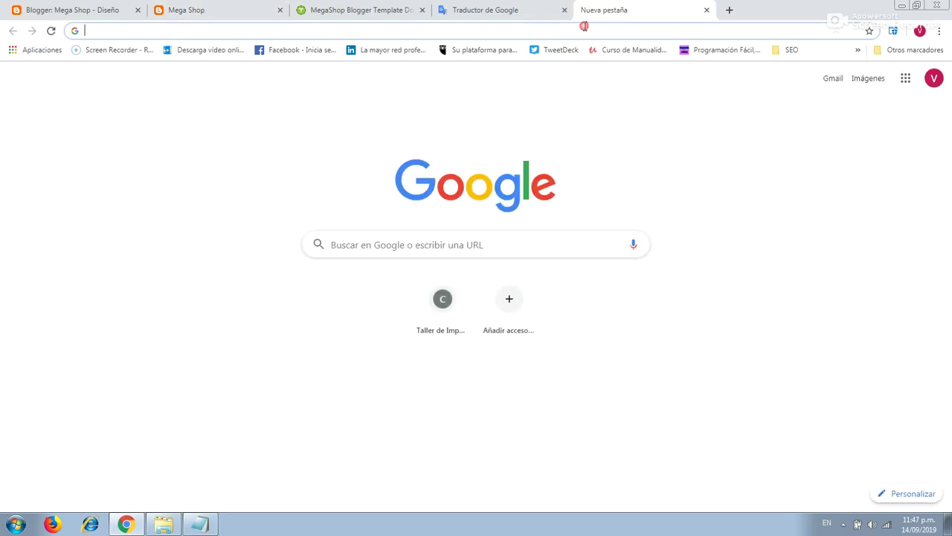
pyautogui.write('programa')
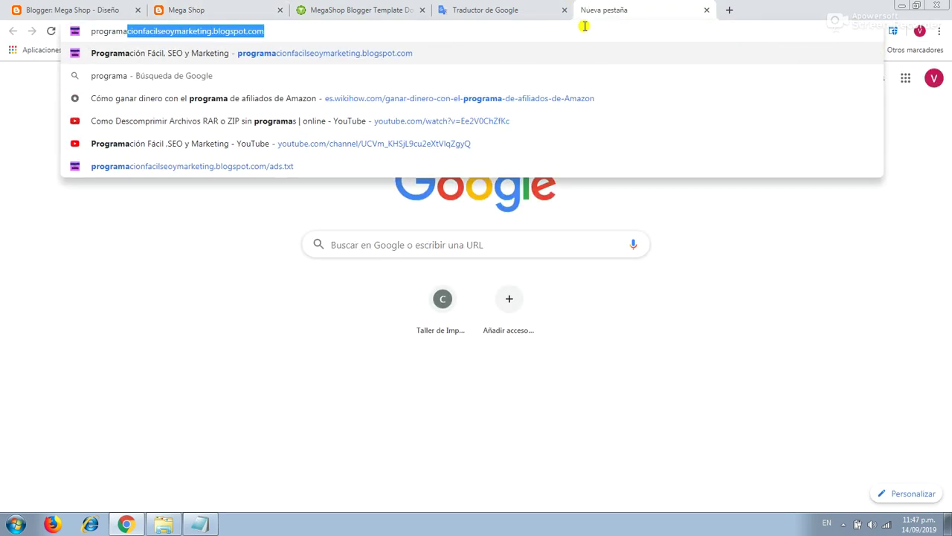
pyautogui.write('cion ')
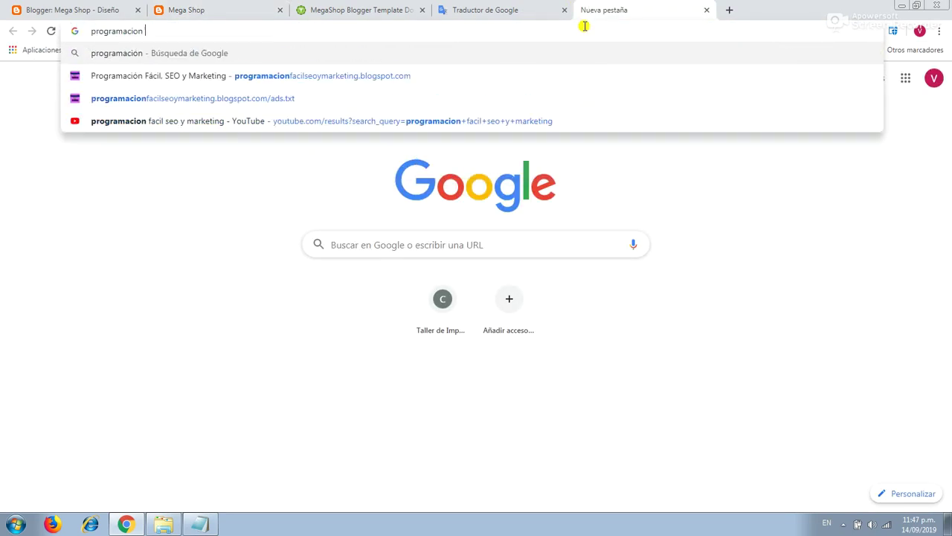
pyautogui.write('facil seo y marketing')
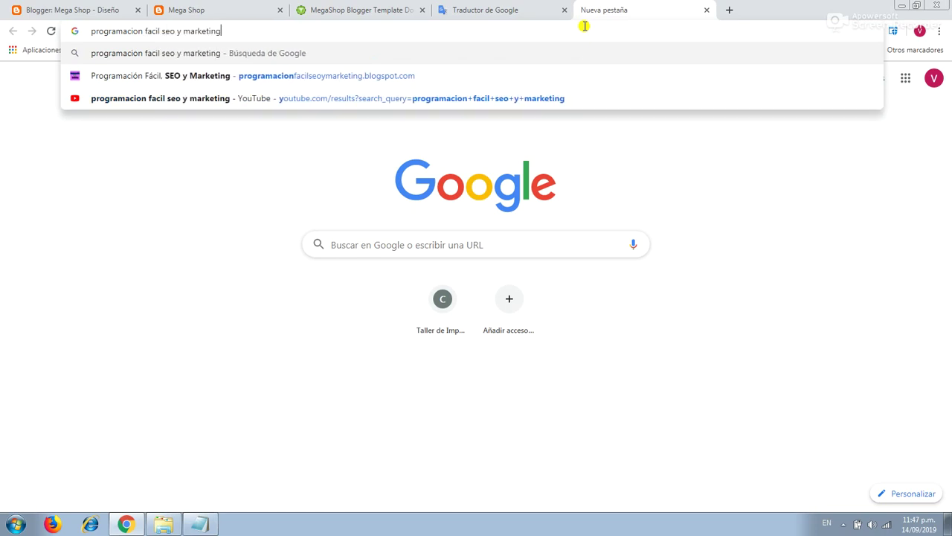
pyautogui.press('Return')
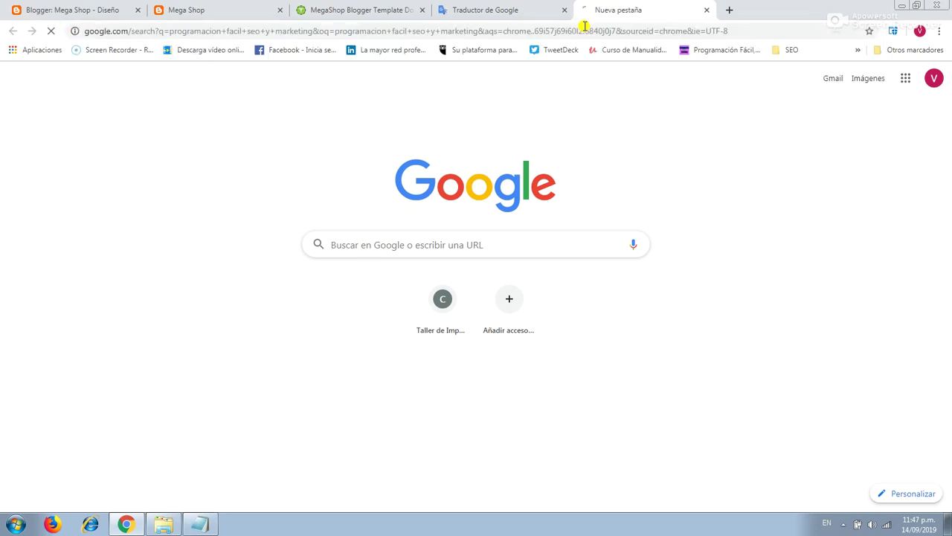
# Open the Programación Fácil, SEO y Marketing Facebook page from the search results and copy its address.
pyautogui.scroll(-2, 438, 193)
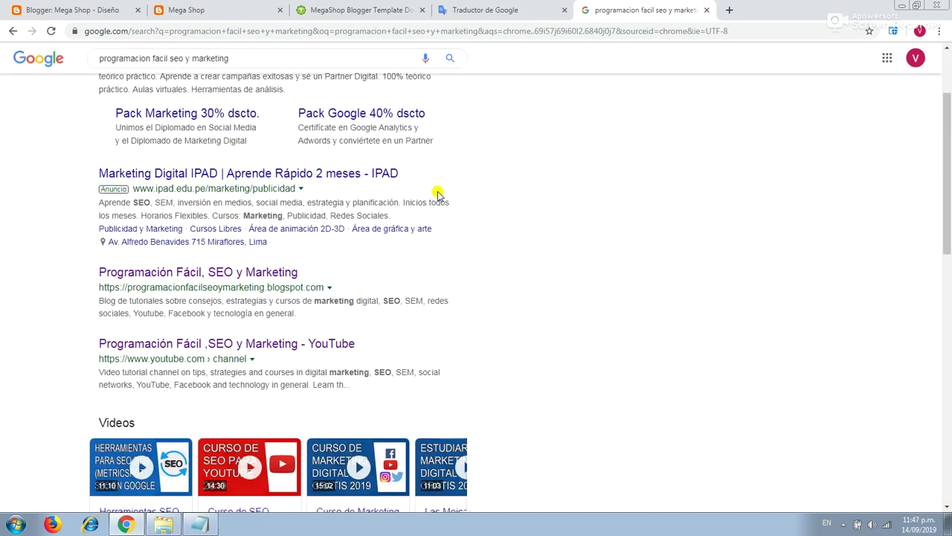
pyautogui.scroll(-5, 437, 194)
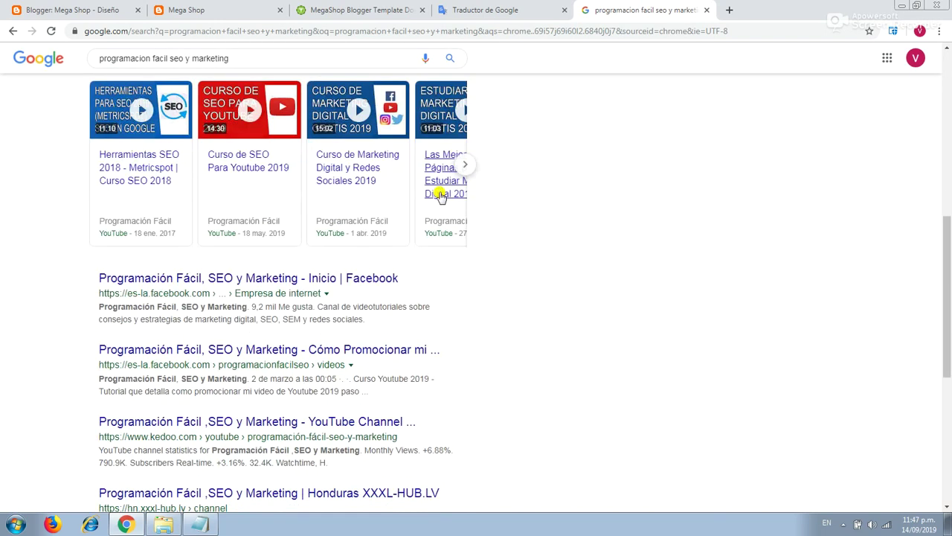
pyautogui.click(325, 280)
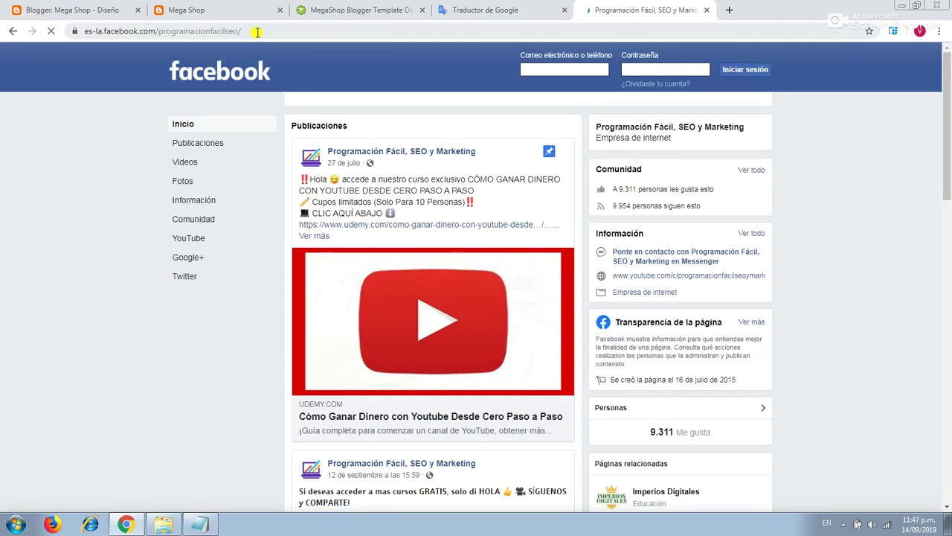
pyautogui.click(257, 31)
pyautogui.hotkey('ctrl', 'c')
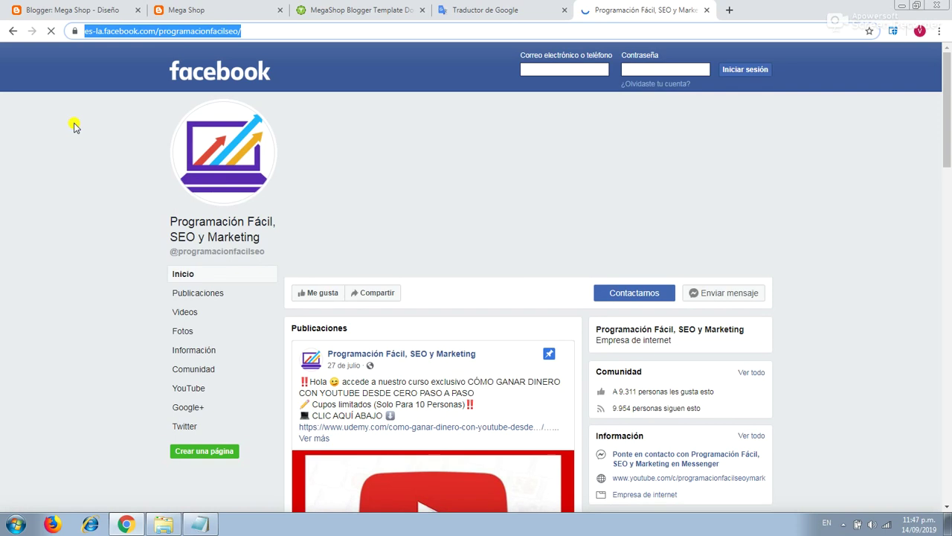
# Open the FOOTERSEC4 HTML/JavaScript gadget in the Blogger layout for editing and find its social-links code.
pyautogui.click(197, 9)
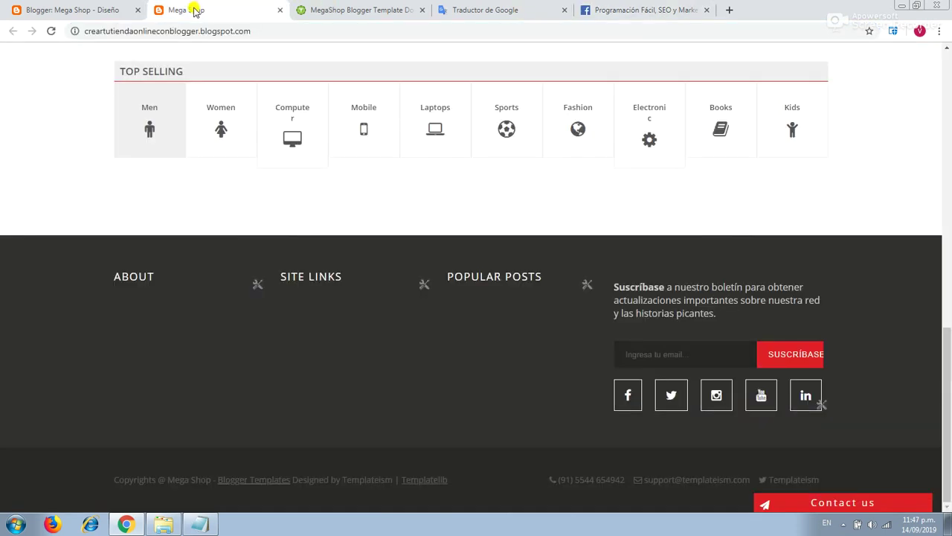
pyautogui.click(98, 9)
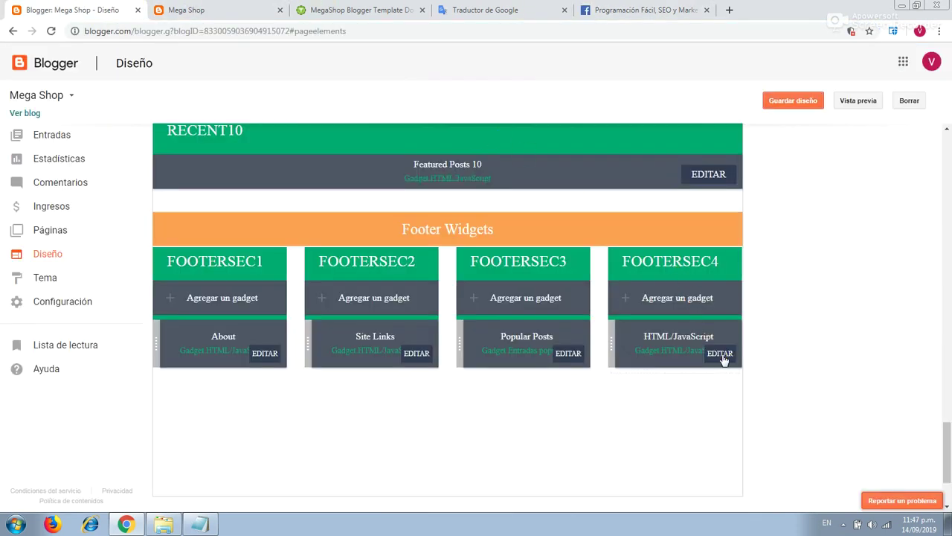
pyautogui.click(722, 355)
pyautogui.scroll(-5, 313, 245)
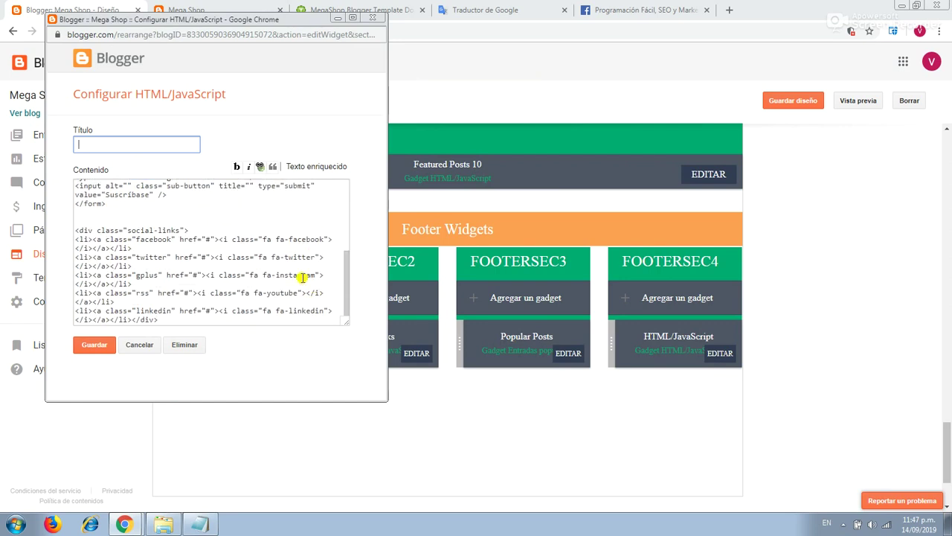
pyautogui.click(199, 525)
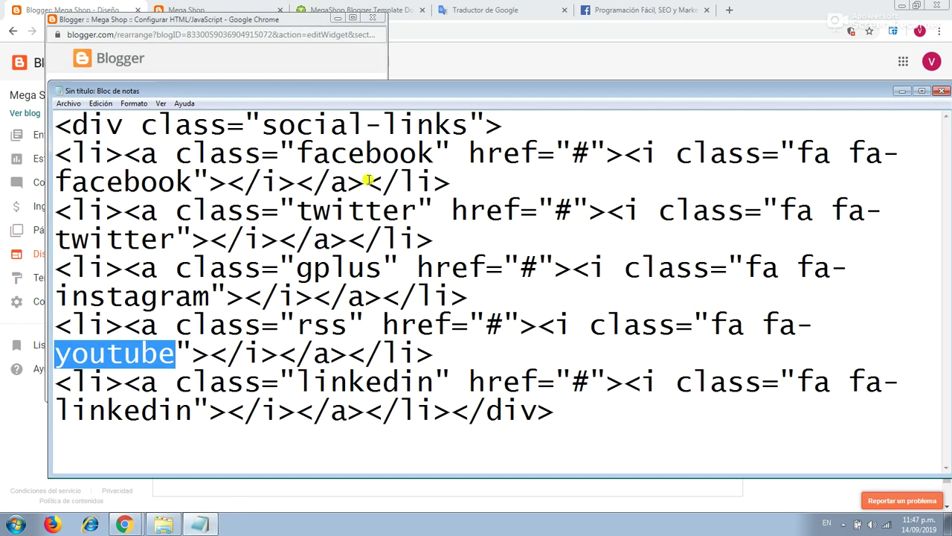
pyautogui.moveTo(469, 154); pyautogui.dragTo(573, 152)
pyautogui.hotkey('ctrl', 'v')
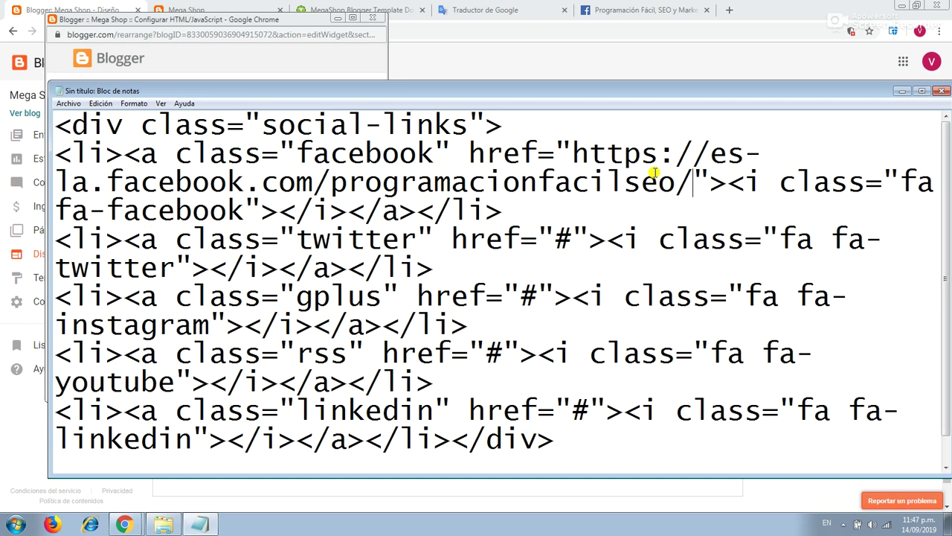
pyautogui.click(907, 91)
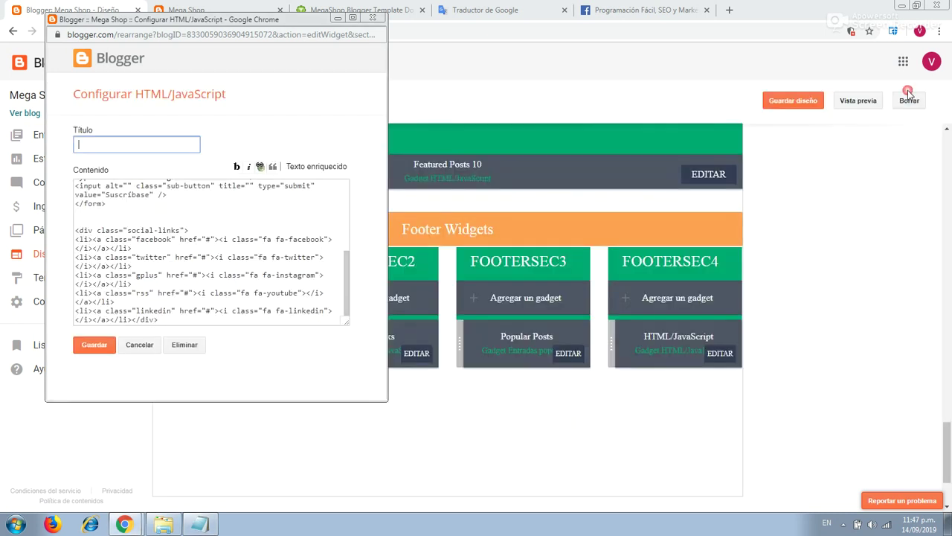
pyautogui.click(209, 239)
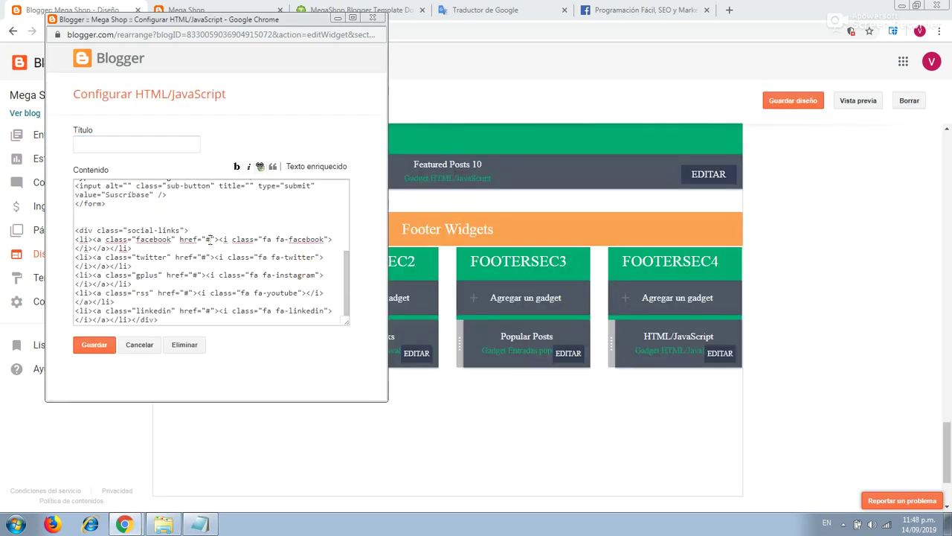
pyautogui.hotkey('ctrl', 'v')
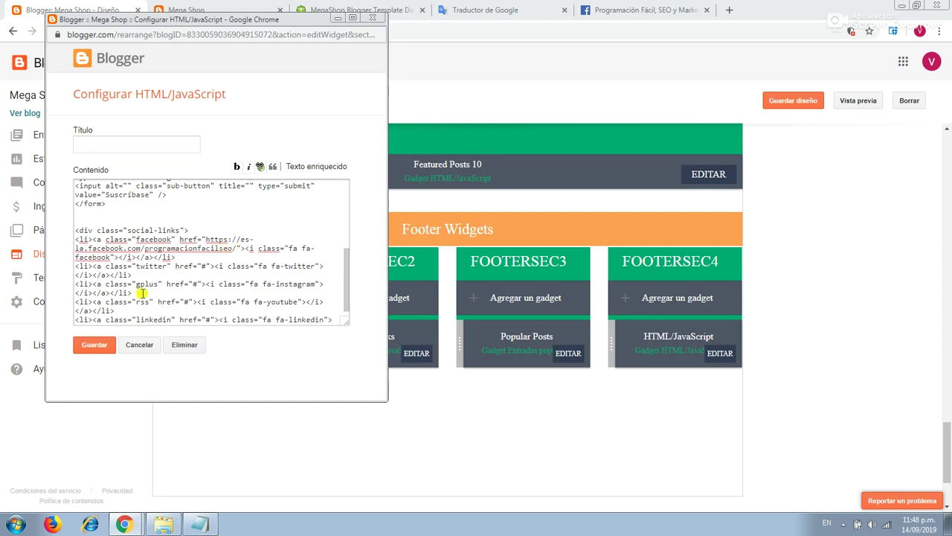
pyautogui.click(99, 347)
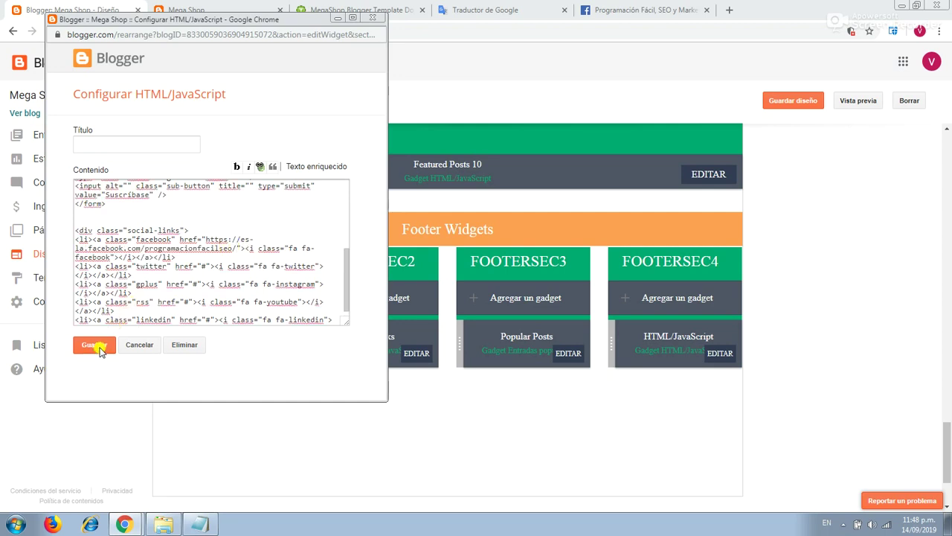
pyautogui.click(798, 104)
# Close the Facebook tab, reload the published Mega Shop page and test the footer's Facebook icon link.
pyautogui.click(681, 9)
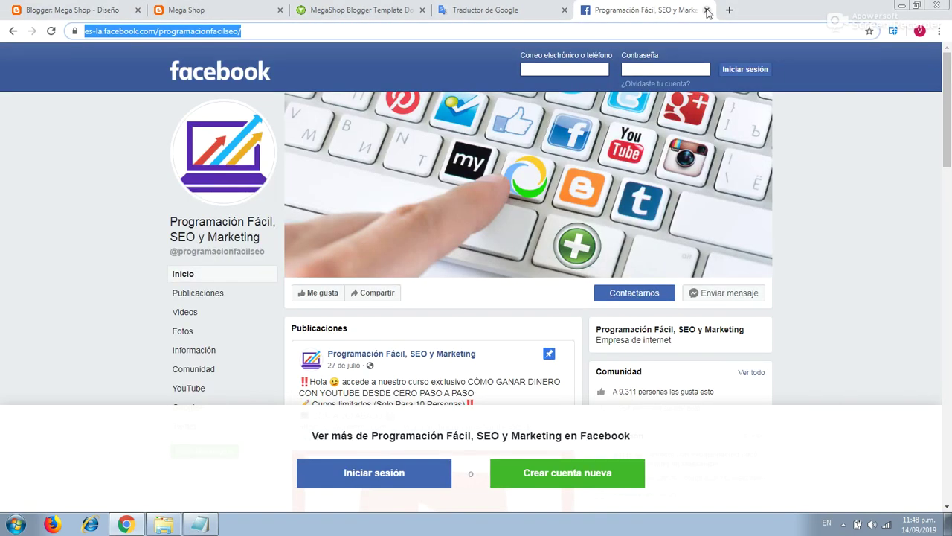
pyautogui.click(707, 10)
pyautogui.click(231, 10)
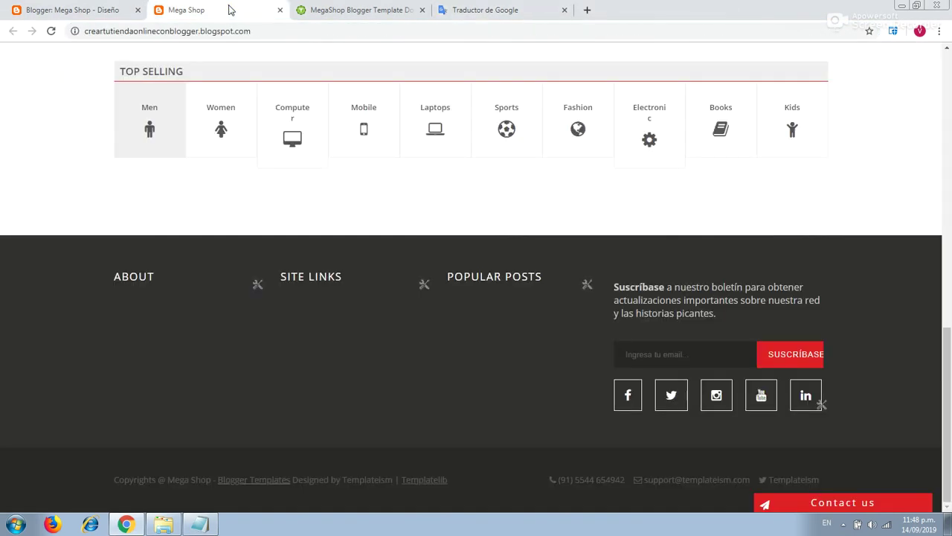
pyautogui.click(50, 30)
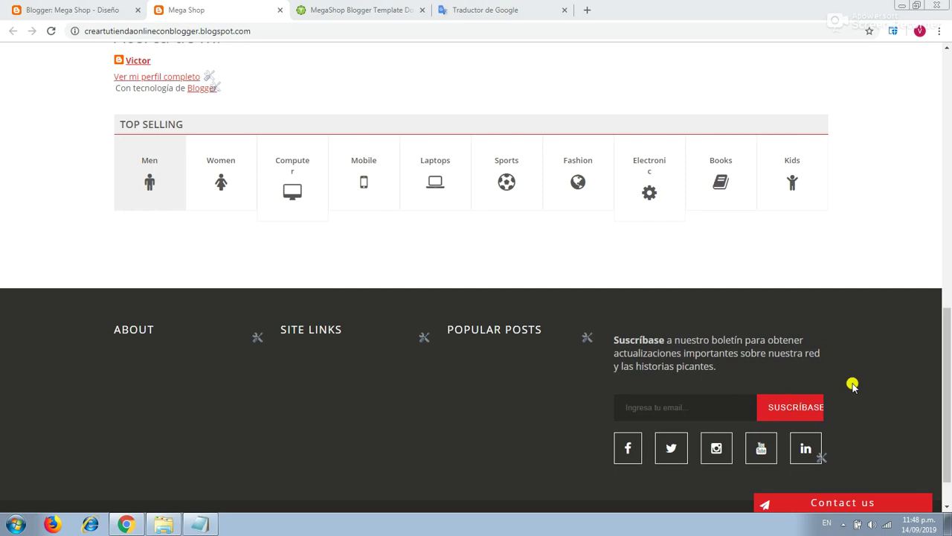
pyautogui.click(631, 452)
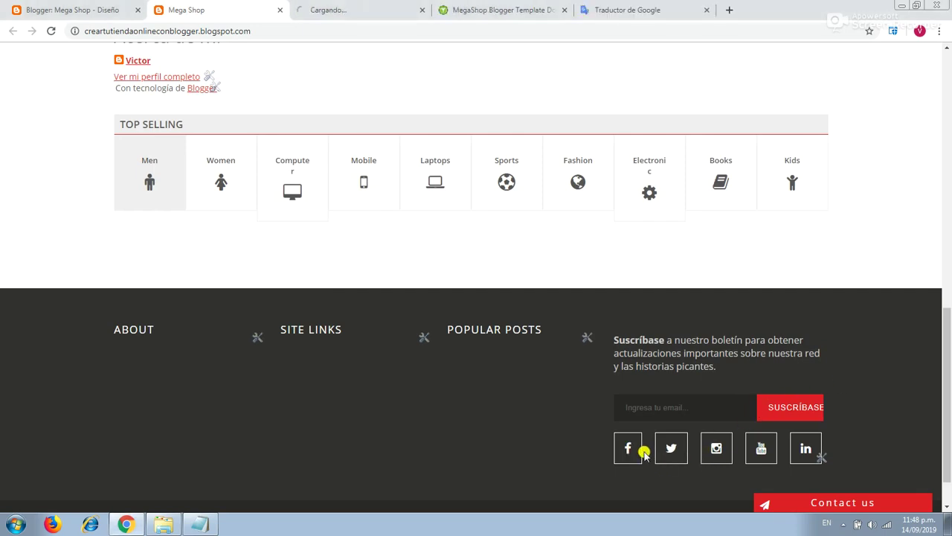
pyautogui.click(331, 7)
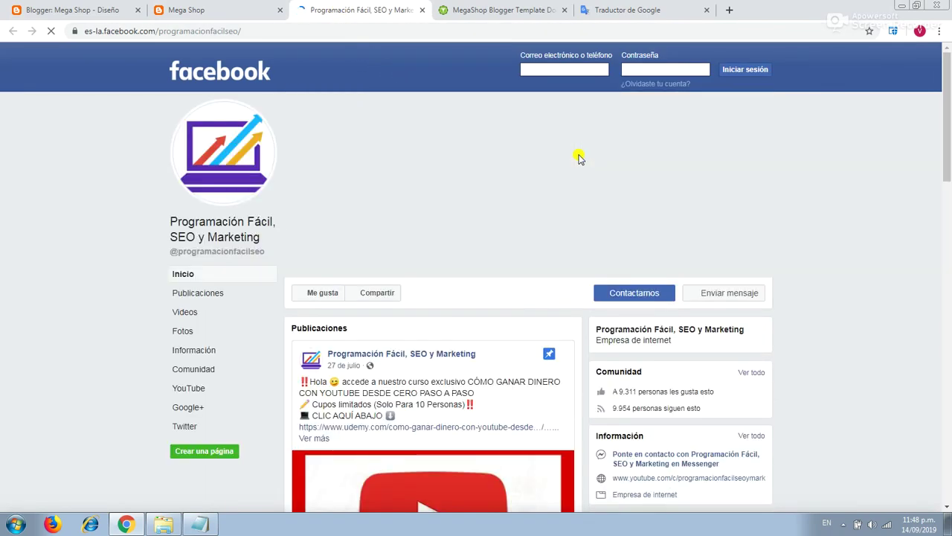
pyautogui.click(422, 11)
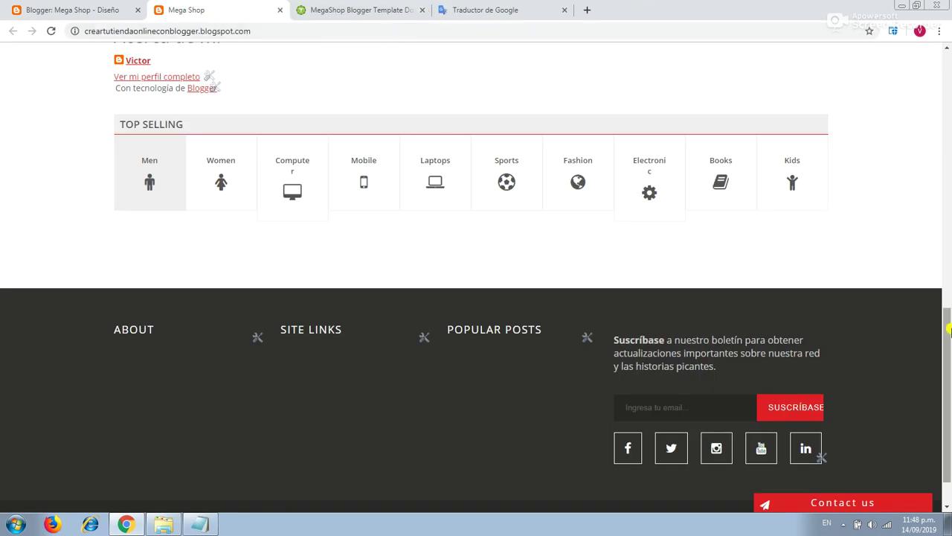
pyautogui.scroll(-2, 884, 355)
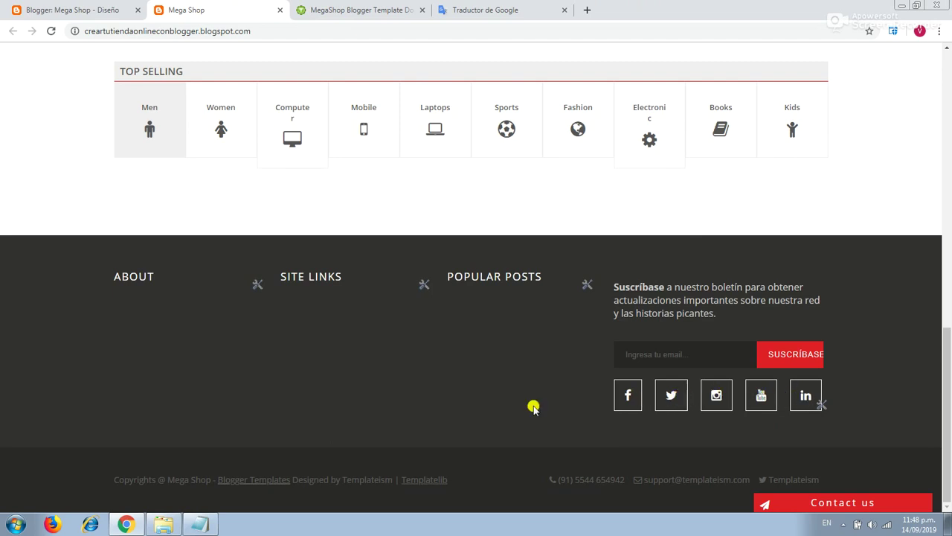
# Review the Facebook URL and the Twitter link's "#" placeholder in the Notepad copy of the social-links code.
pyautogui.click(201, 525)
pyautogui.scroll(-1, 549, 289)
pyautogui.scroll(1, 552, 290)
pyautogui.moveTo(683, 182); pyautogui.dragTo(573, 154)
pyautogui.moveTo(572, 239); pyautogui.dragTo(557, 239)
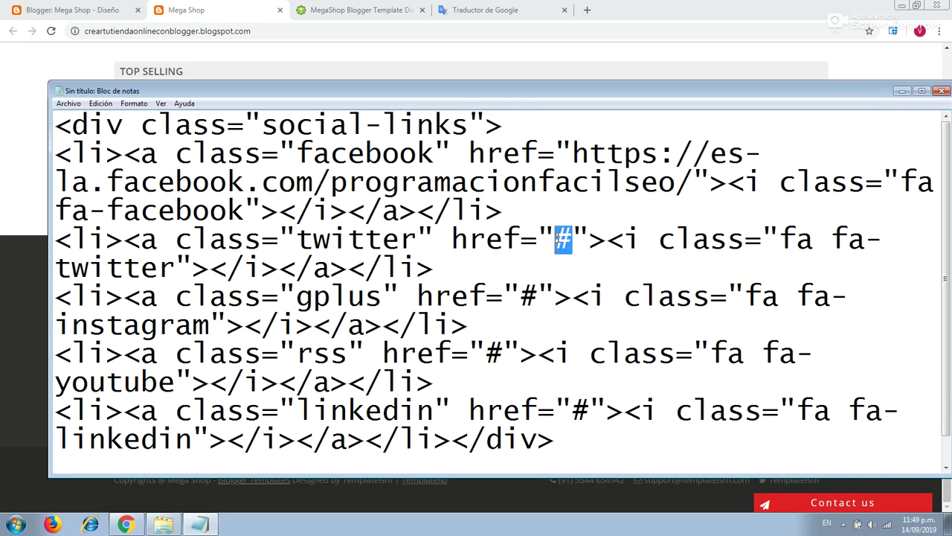
pyautogui.click(903, 92)
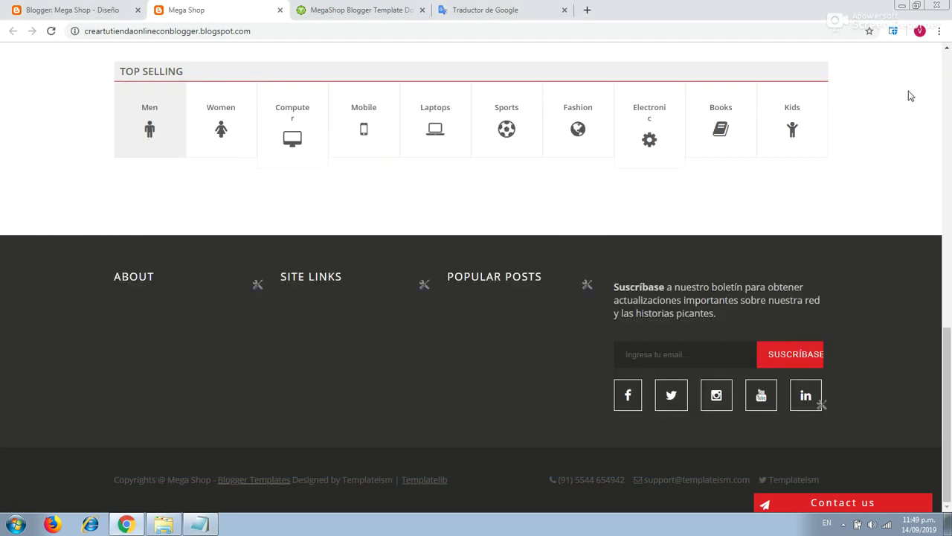
# Open the footer's Facebook icon link again in a separate tab, view the page and close it.
pyautogui.middleClick(629, 400)
pyautogui.click(376, 9)
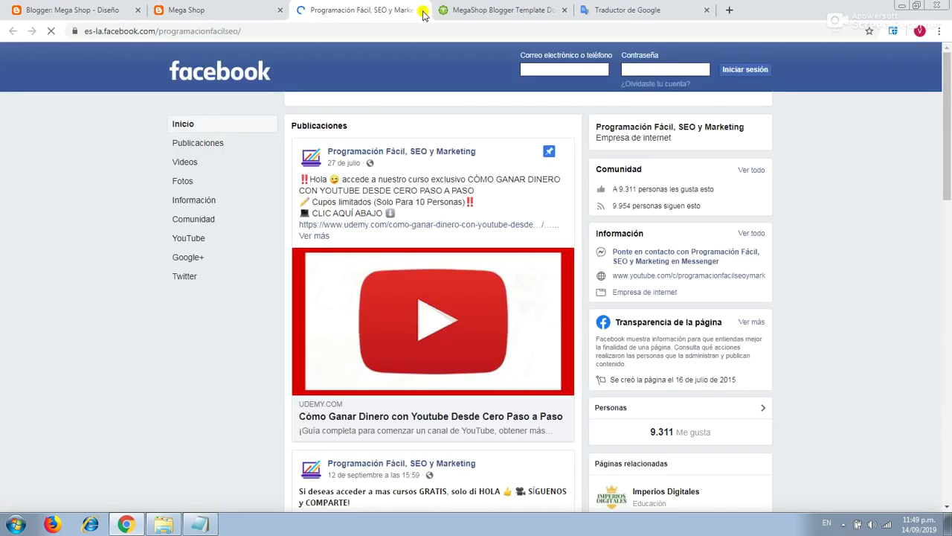
pyautogui.click(423, 12)
# Compare the published page's Acerca de mí area with the layout's Left gadgets and view the NavBar gadget's settings without changing them.
pyautogui.scroll(1, 848, 336)
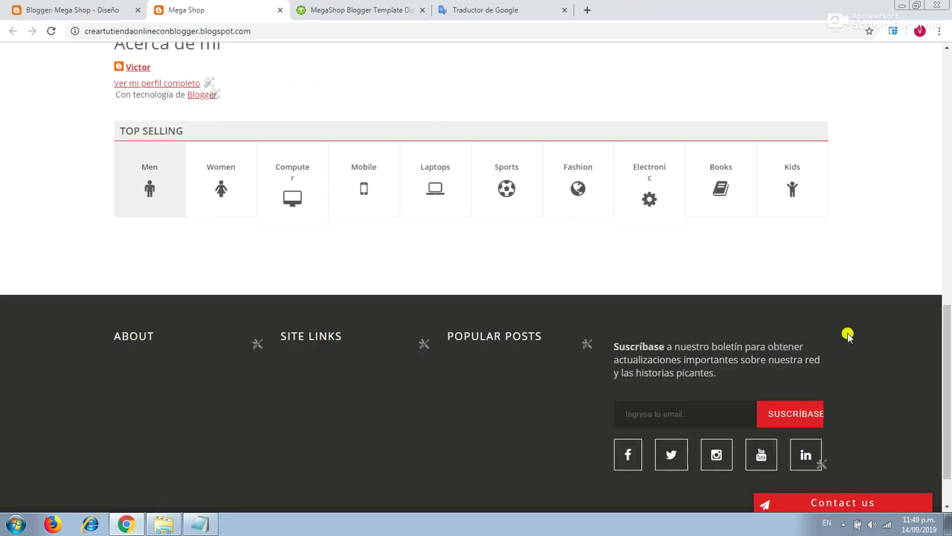
pyautogui.scroll(4, 848, 336)
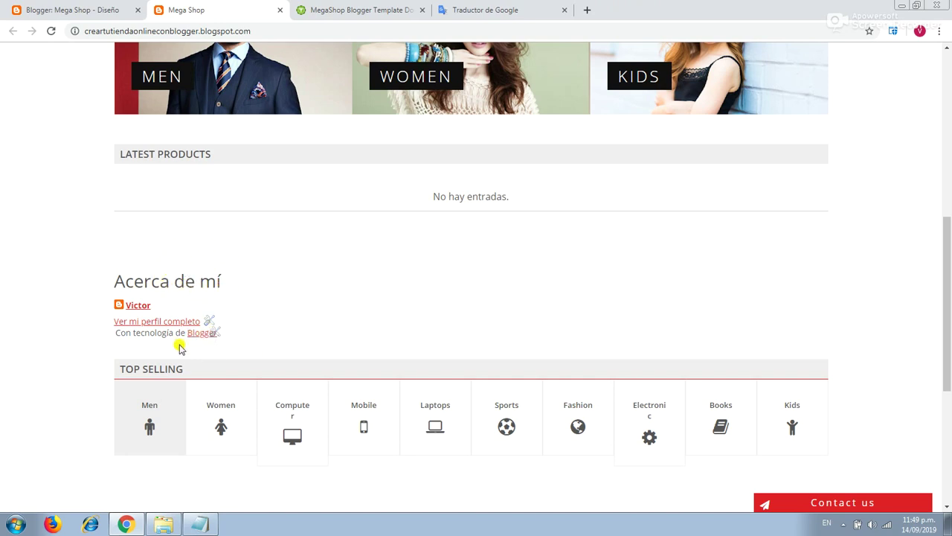
pyautogui.click(92, 6)
pyautogui.scroll(7, 825, 287)
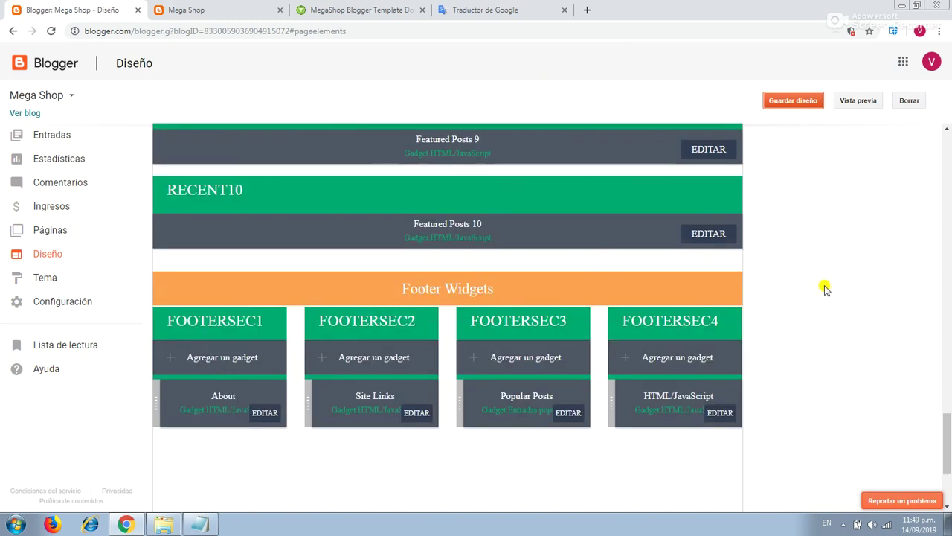
pyautogui.scroll(10, 808, 275)
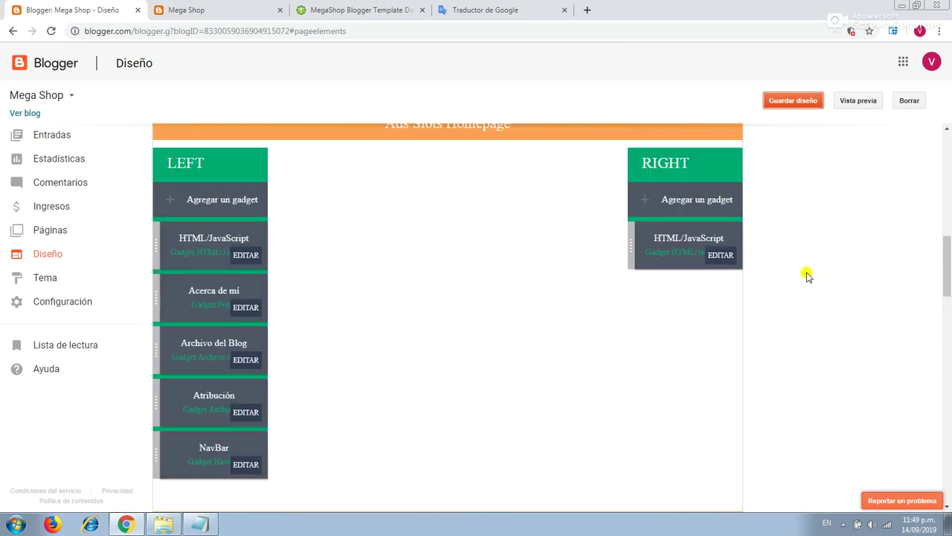
pyautogui.scroll(-2, 388, 240)
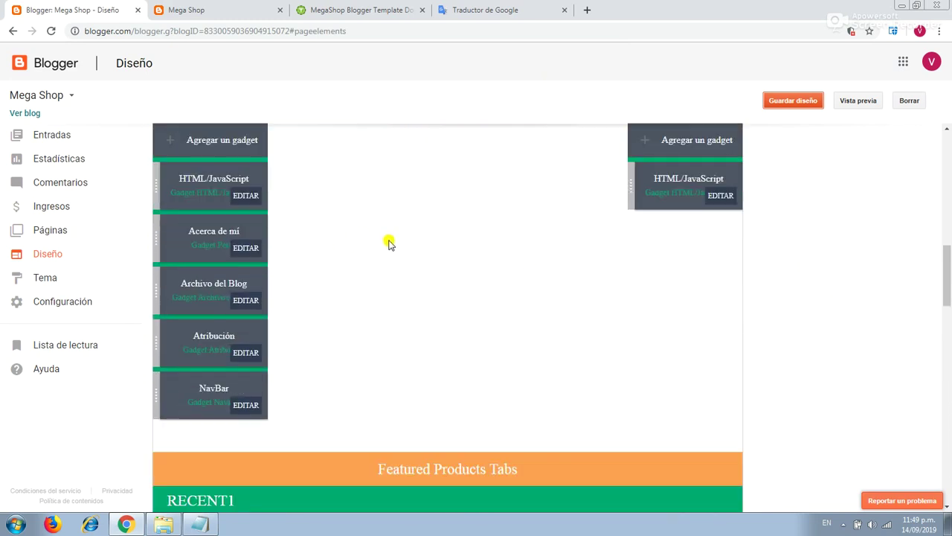
pyautogui.click(244, 406)
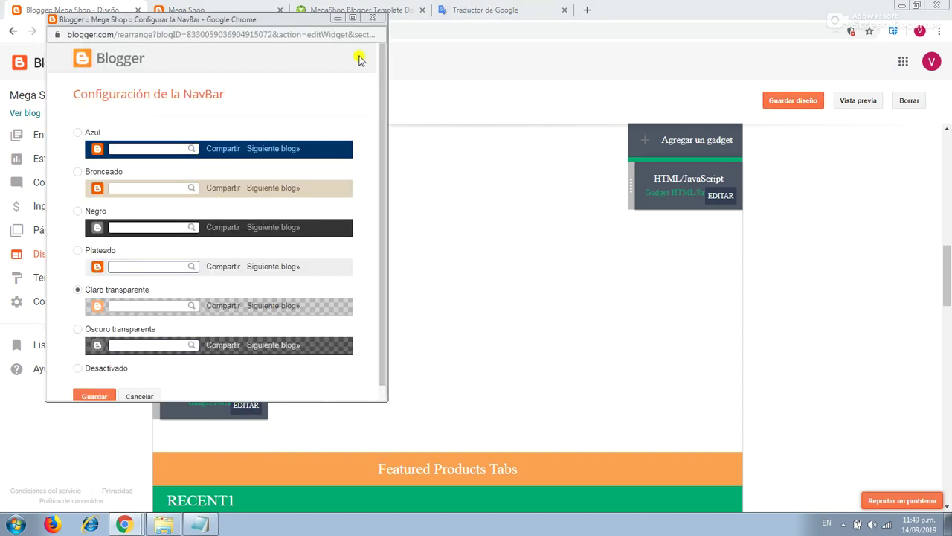
pyautogui.click(372, 17)
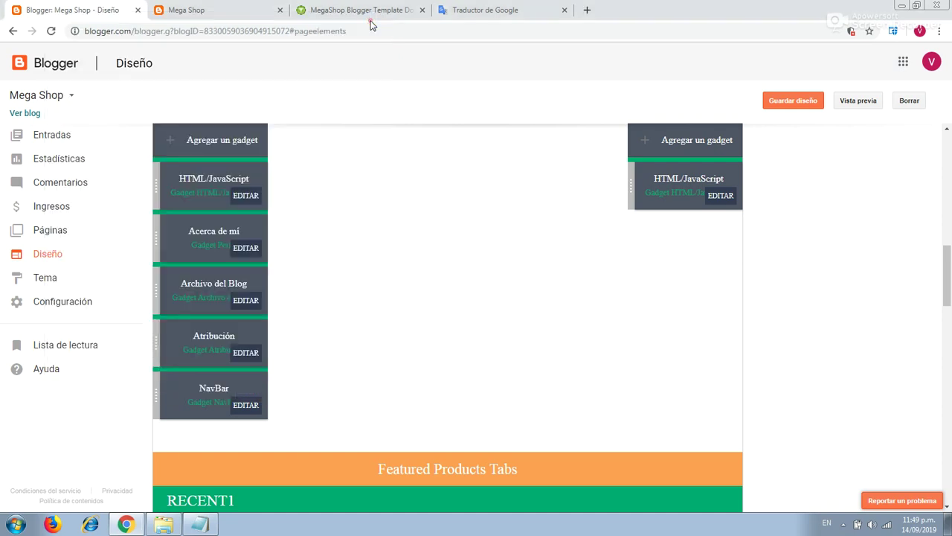
# Check the attribution line on the published Mega Shop page and delete the Atribución gadget from the layout.
pyautogui.click(245, 352)
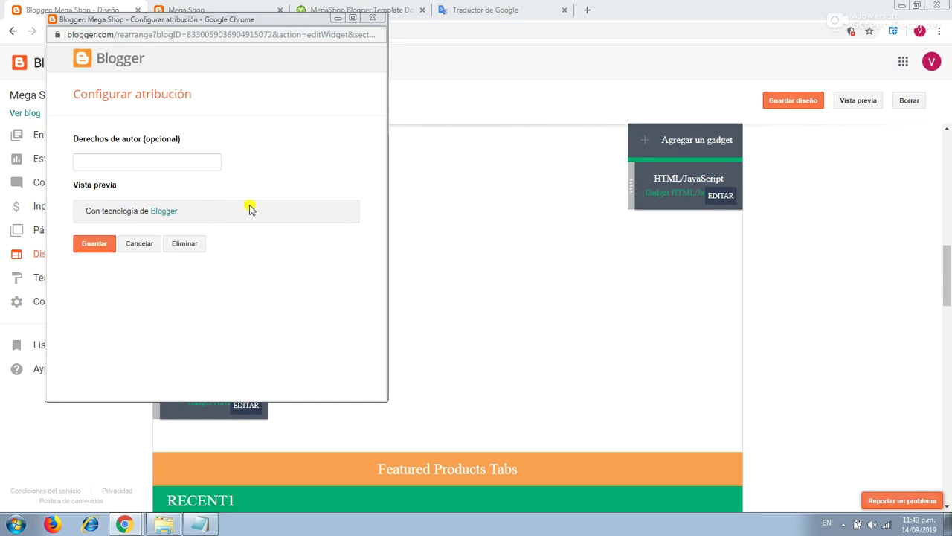
pyautogui.click(339, 20)
pyautogui.click(233, 5)
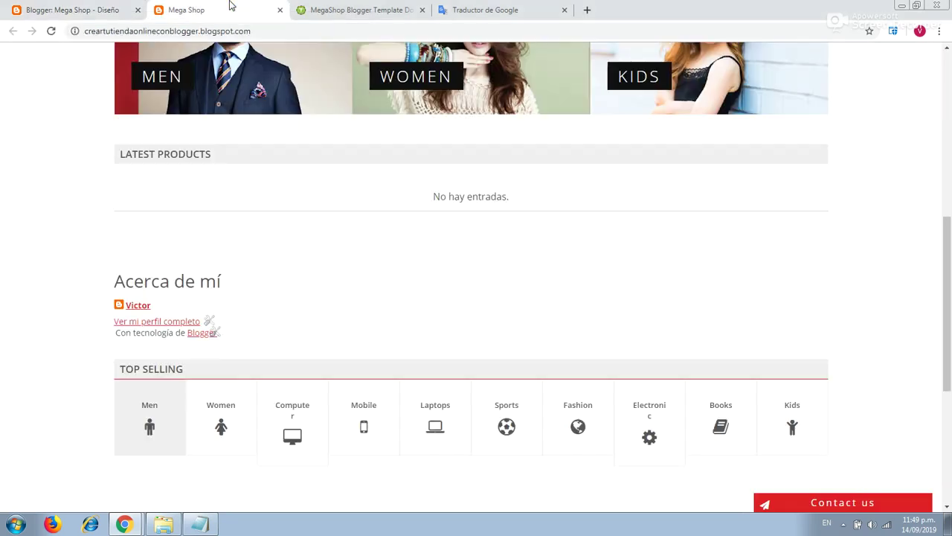
pyautogui.click(71, 6)
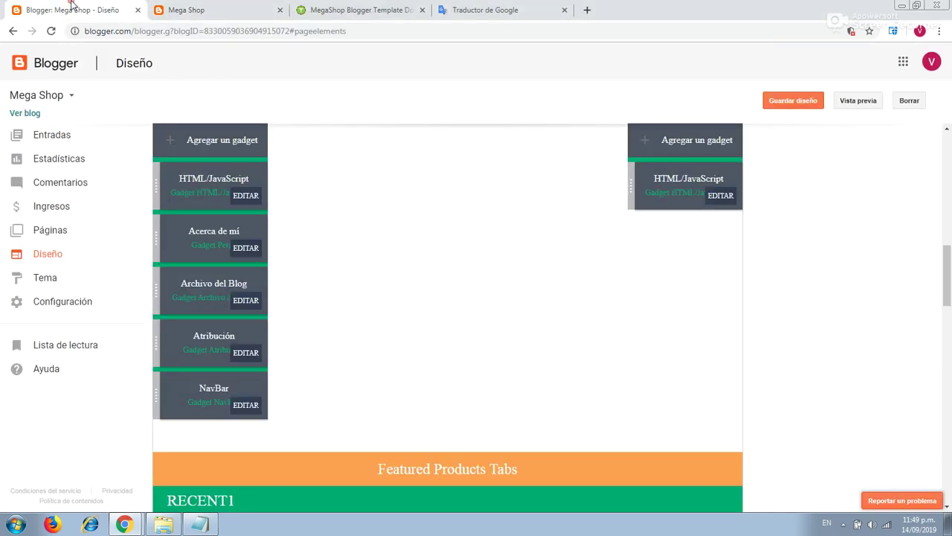
pyautogui.click(124, 525)
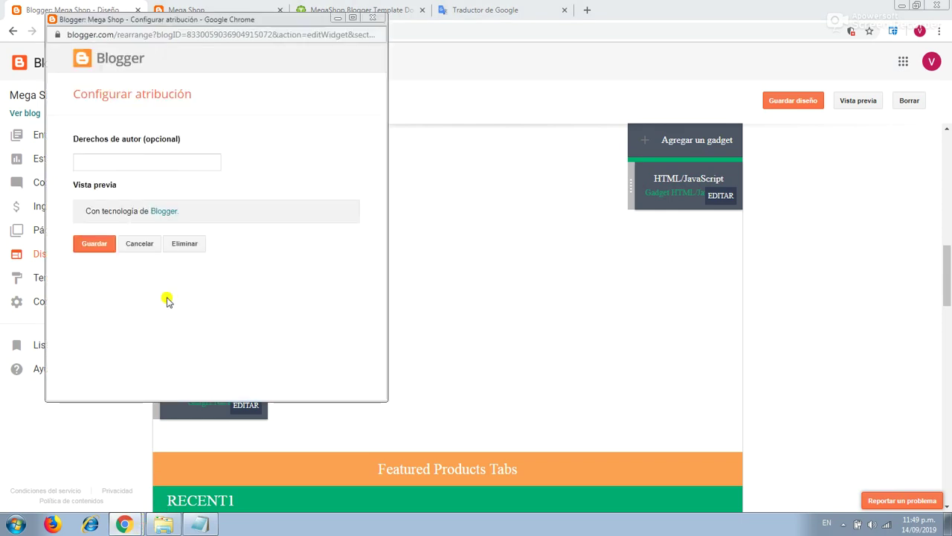
pyautogui.click(191, 244)
pyautogui.click(257, 112)
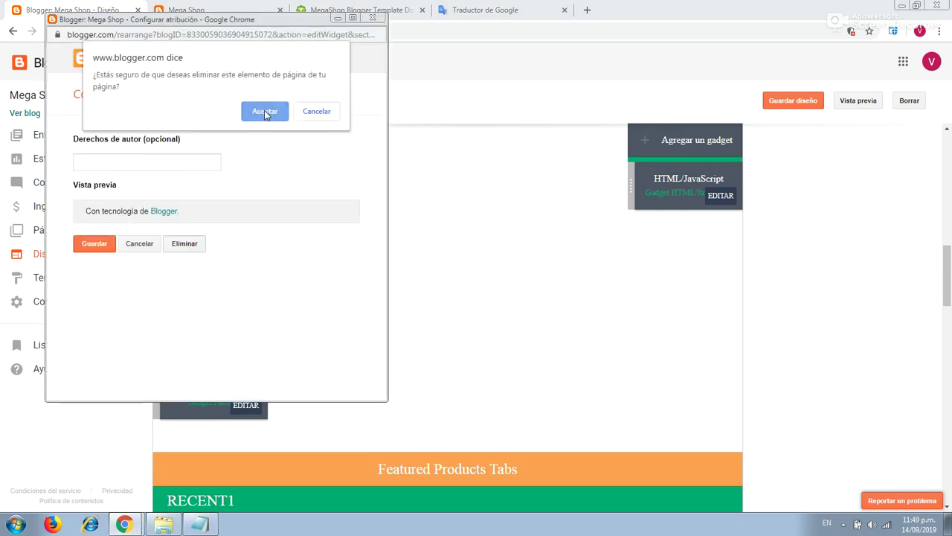
# Compare the published page's profile block with the layout and delete the Acerca de mí gadget.
pyautogui.click(190, 9)
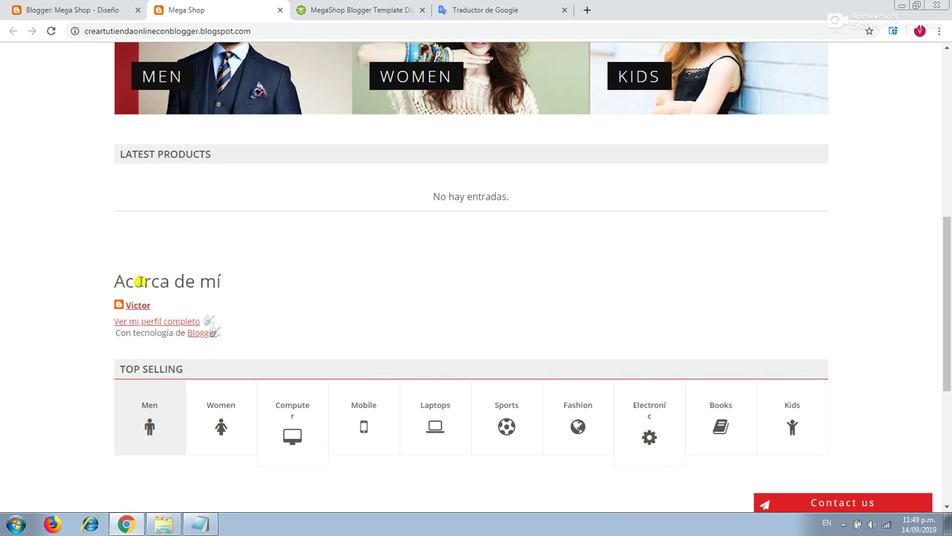
pyautogui.click(115, 9)
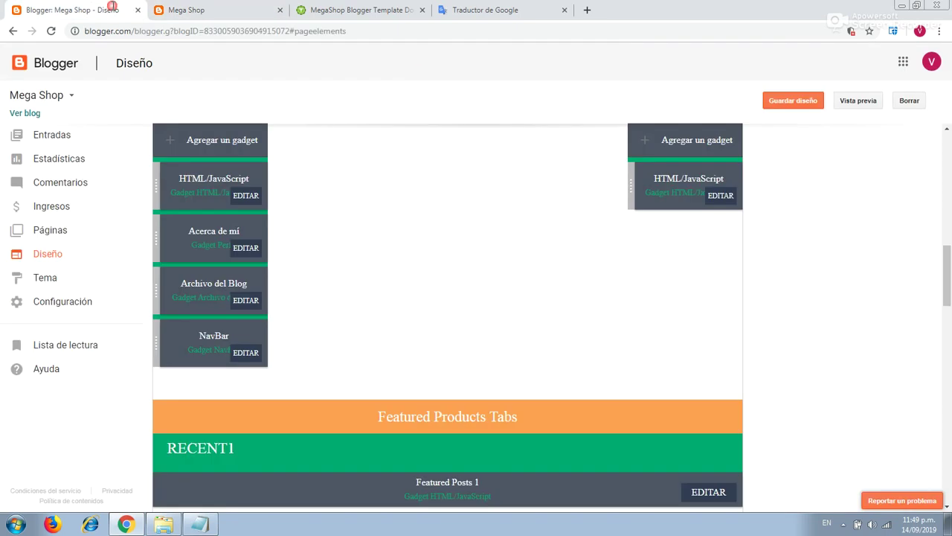
pyautogui.click(247, 249)
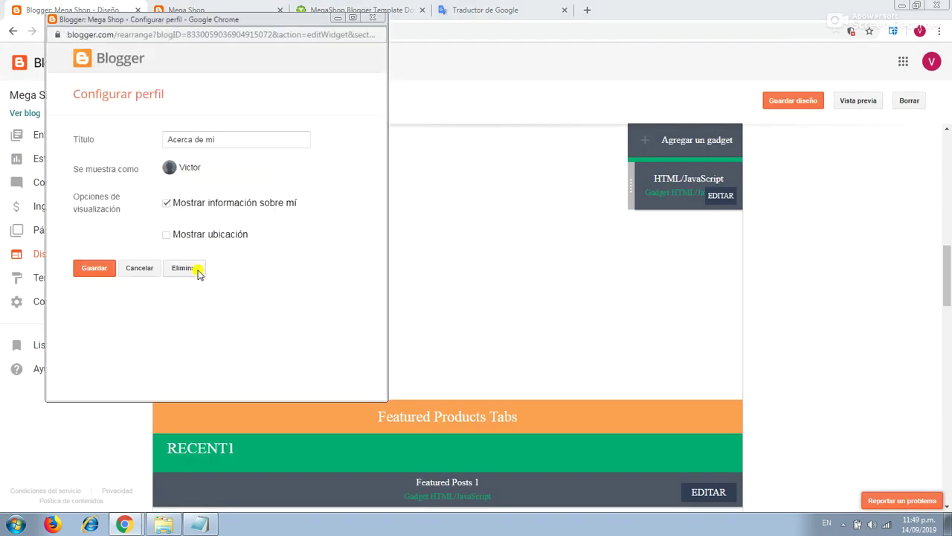
pyautogui.click(186, 269)
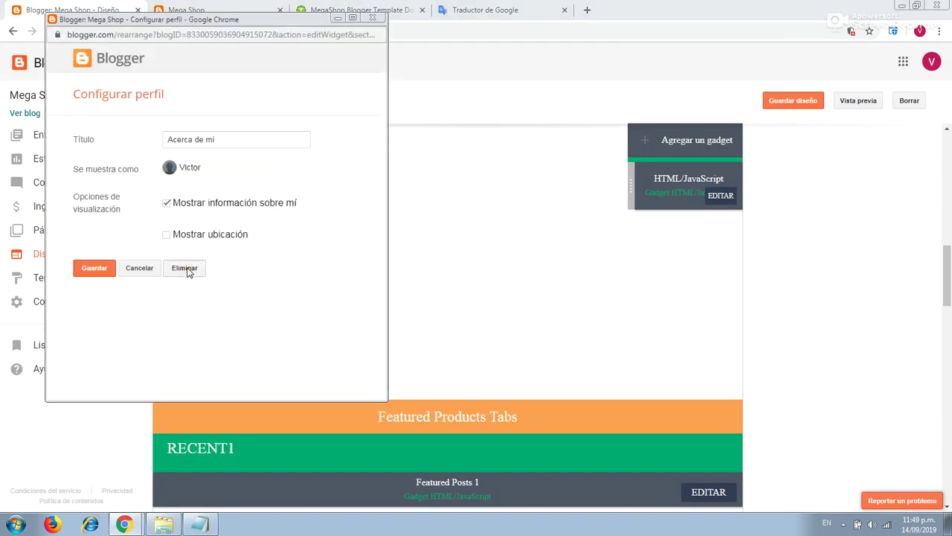
pyautogui.click(261, 108)
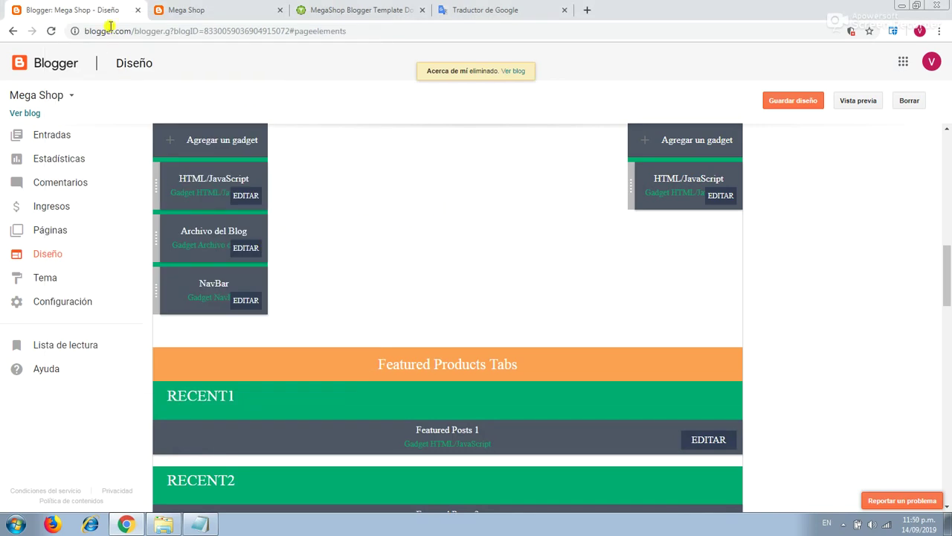
# Recheck the published page, delete the Archivo del Blog gadget from the layout and save the layout.
pyautogui.click(172, 9)
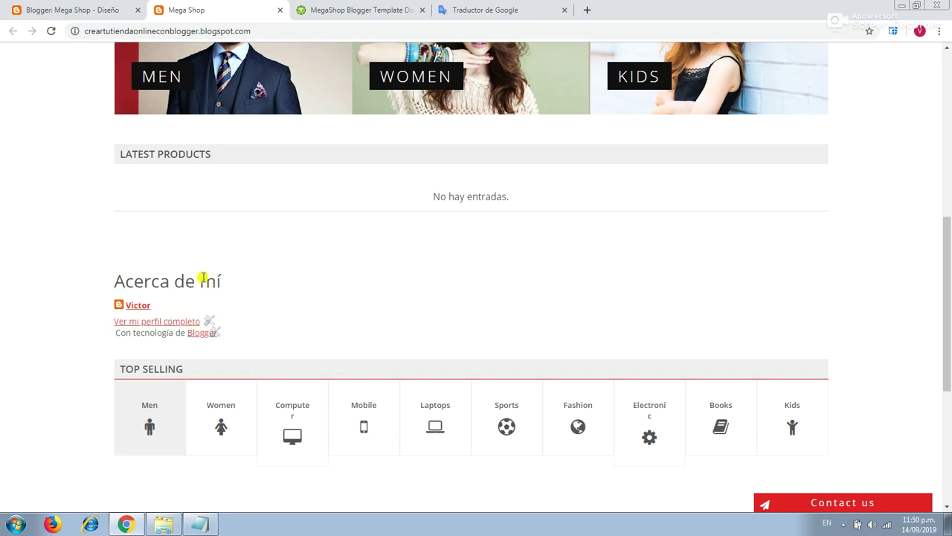
pyautogui.click(106, 8)
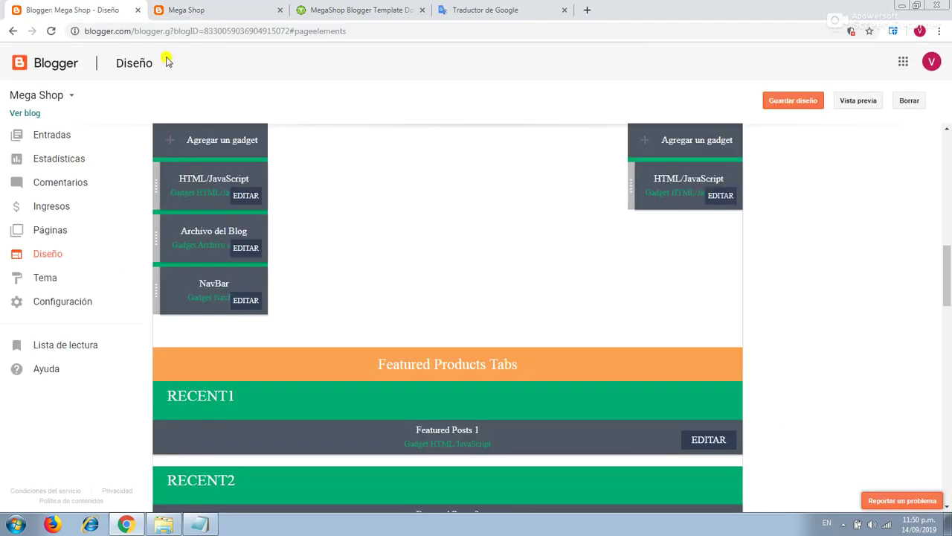
pyautogui.click(248, 248)
pyautogui.scroll(-1, 297, 233)
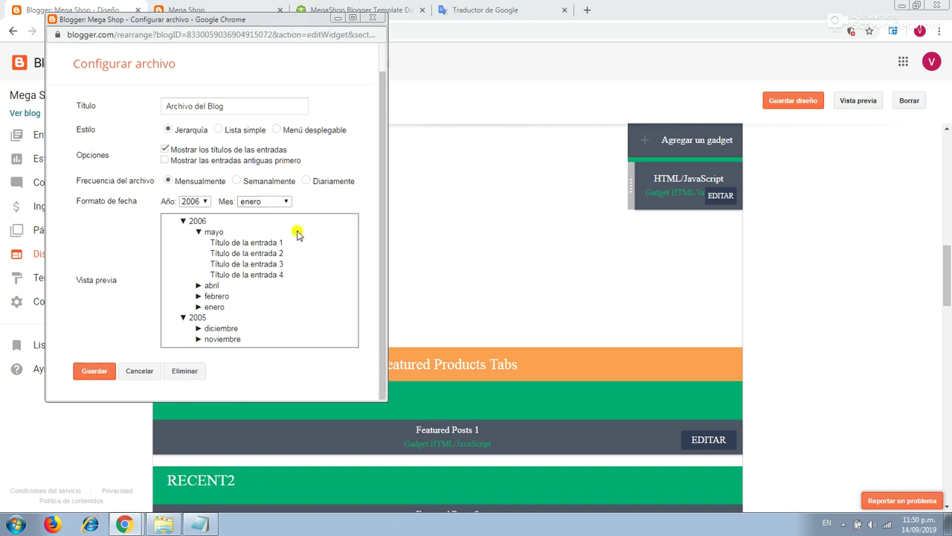
pyautogui.click(186, 372)
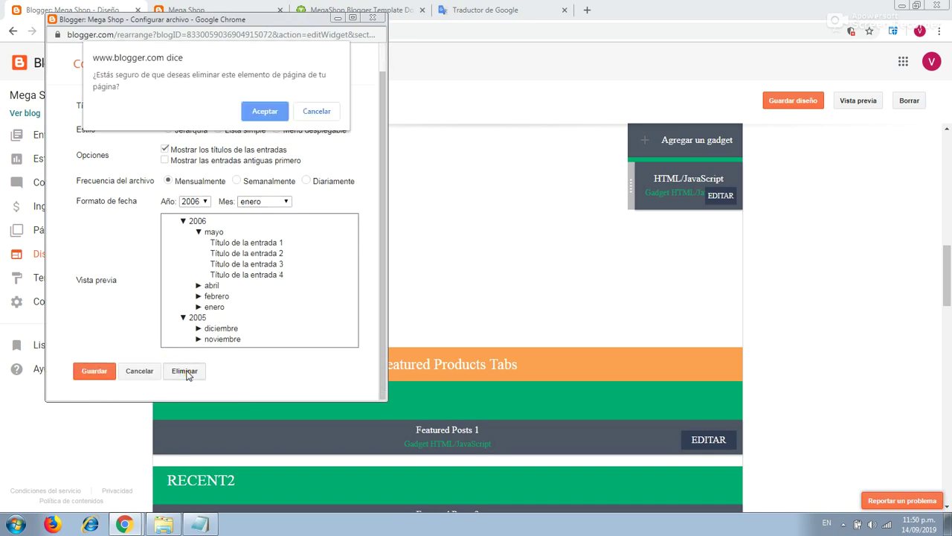
pyautogui.click(265, 111)
pyautogui.click(794, 102)
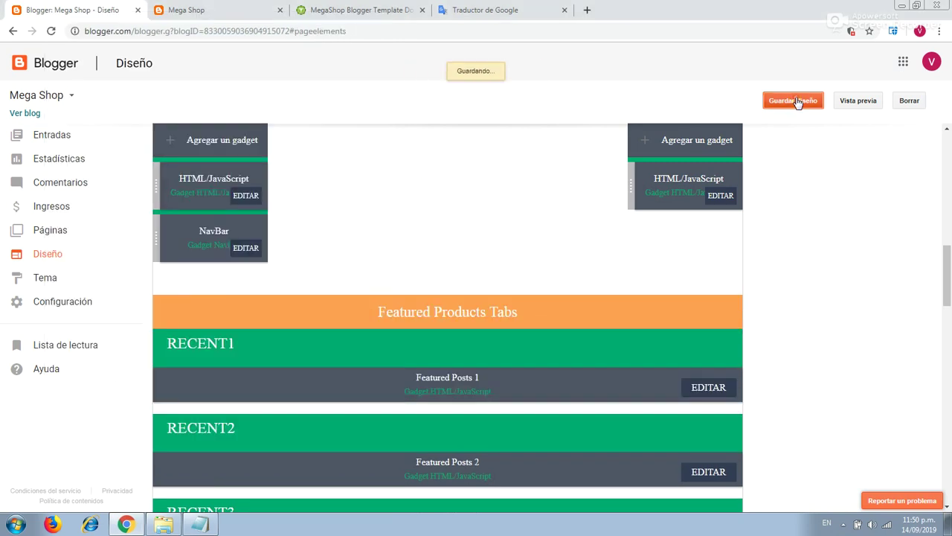
# Reload the published Mega Shop page and examine it from the header slider to the Top Selling section.
pyautogui.click(209, 6)
pyautogui.click(50, 31)
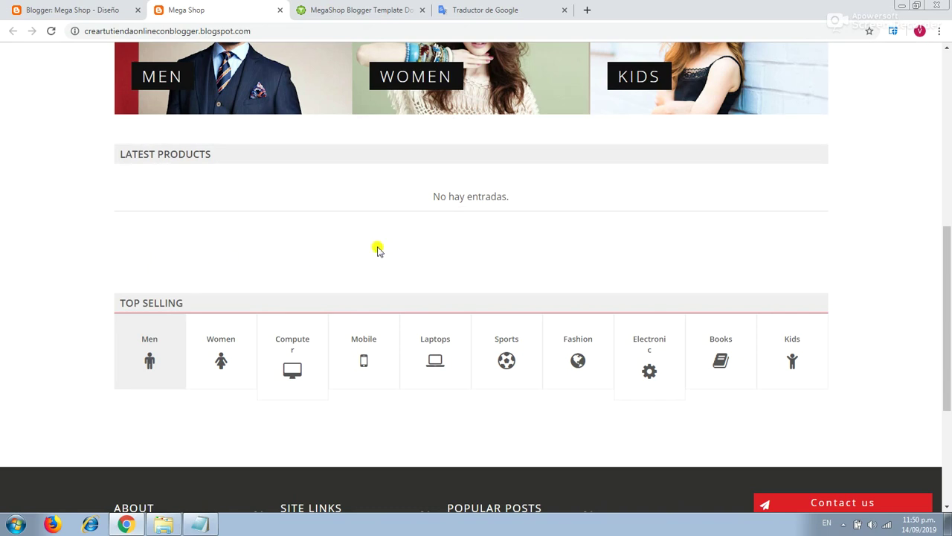
pyautogui.scroll(6, 531, 221)
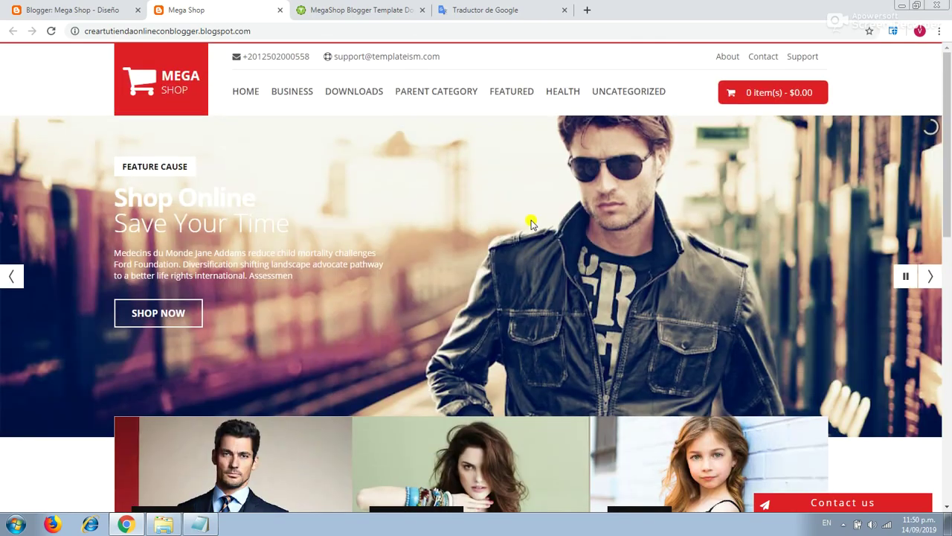
pyautogui.scroll(-3, 532, 225)
pyautogui.scroll(-3, 533, 225)
pyautogui.scroll(2, 531, 222)
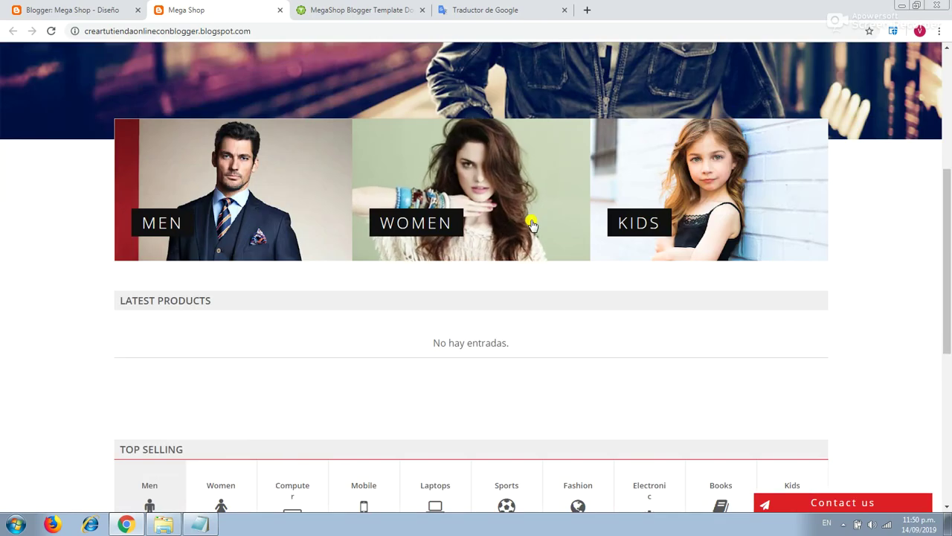
pyautogui.scroll(-2, 525, 221)
pyautogui.scroll(-1, 513, 234)
pyautogui.scroll(4, 519, 239)
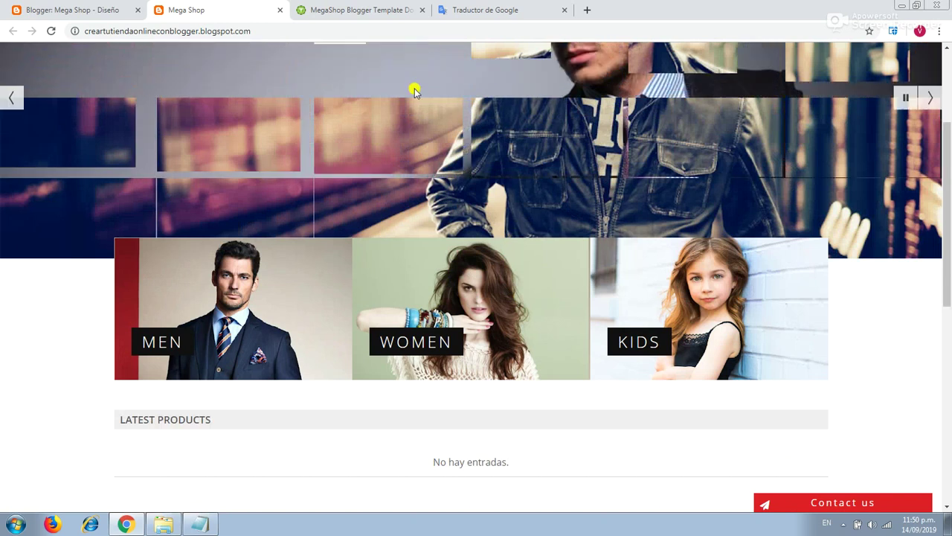
# Consult the documentation's "How to Add a Product?" section and create a new blog post titled "Polo Plomo".
pyautogui.click(352, 7)
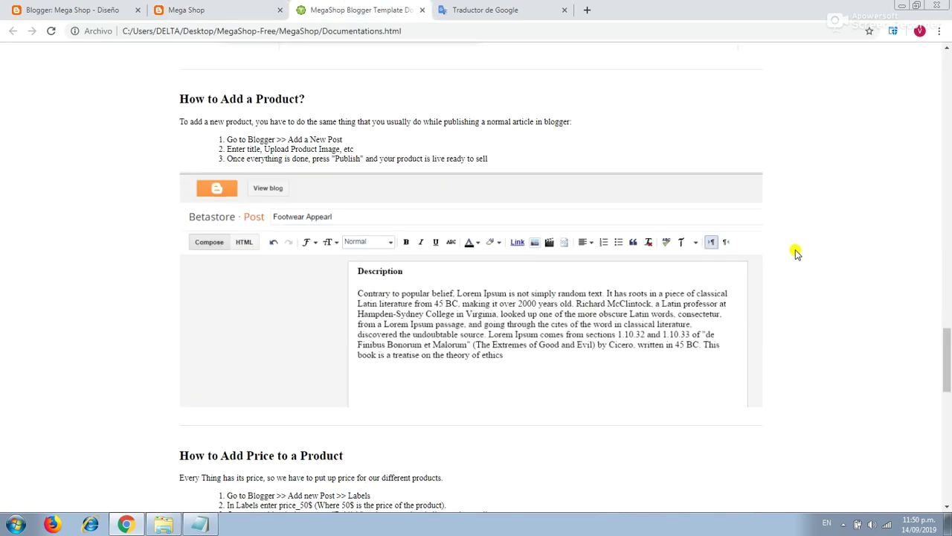
pyautogui.click(79, 9)
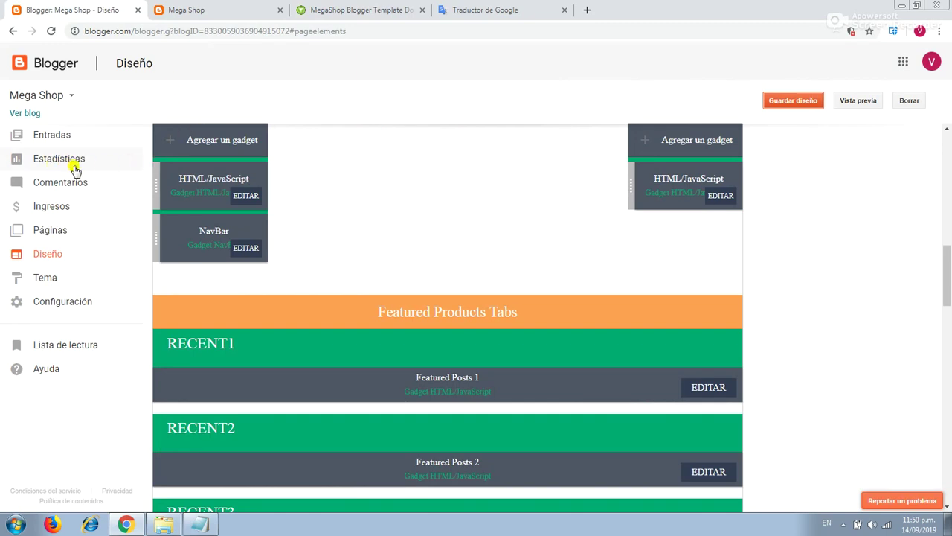
pyautogui.click(60, 139)
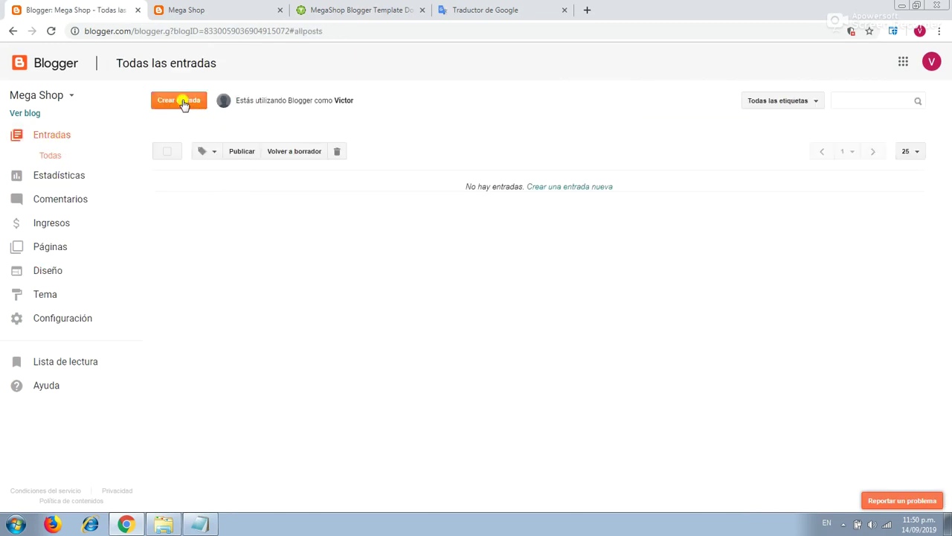
pyautogui.click(180, 101)
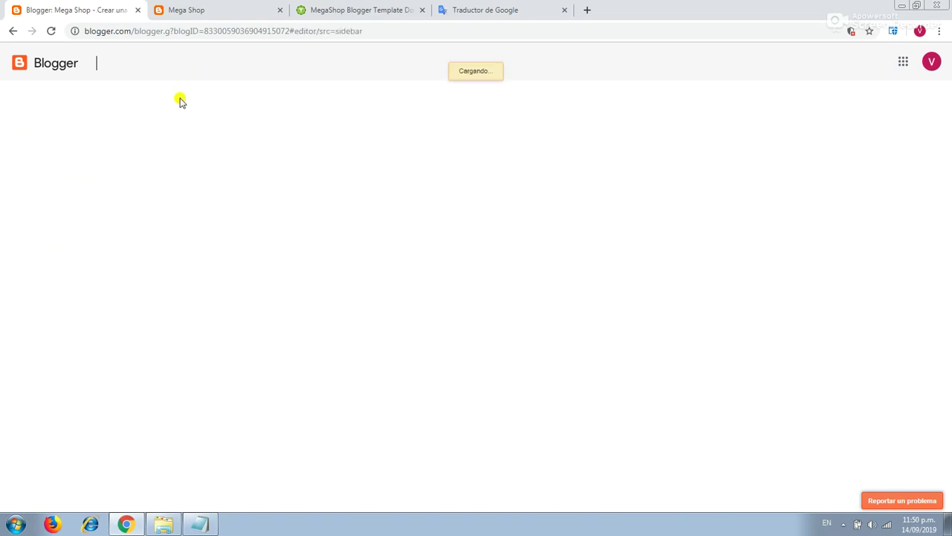
pyautogui.click(251, 97)
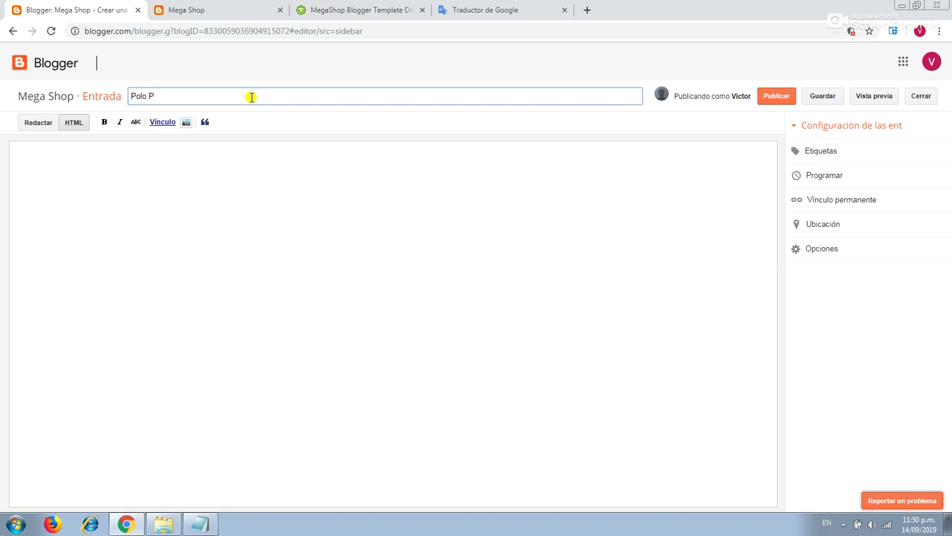
pyautogui.click(163, 164)
# Copy the "Medecins du Monde Jane Addams…" paragraph from the published page's "Awesome Products" slide into the post body as its description.
pyautogui.click(364, 10)
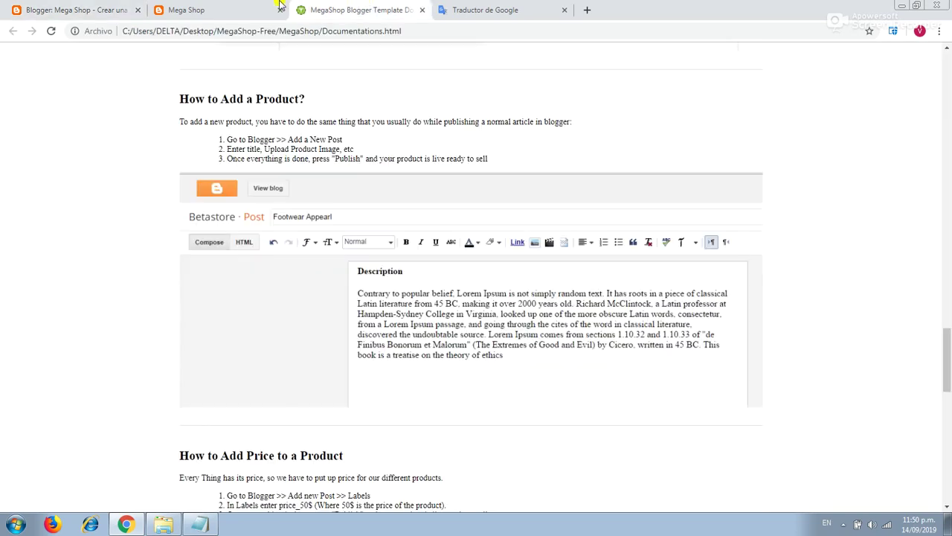
pyautogui.click(226, 8)
pyautogui.scroll(2, 370, 123)
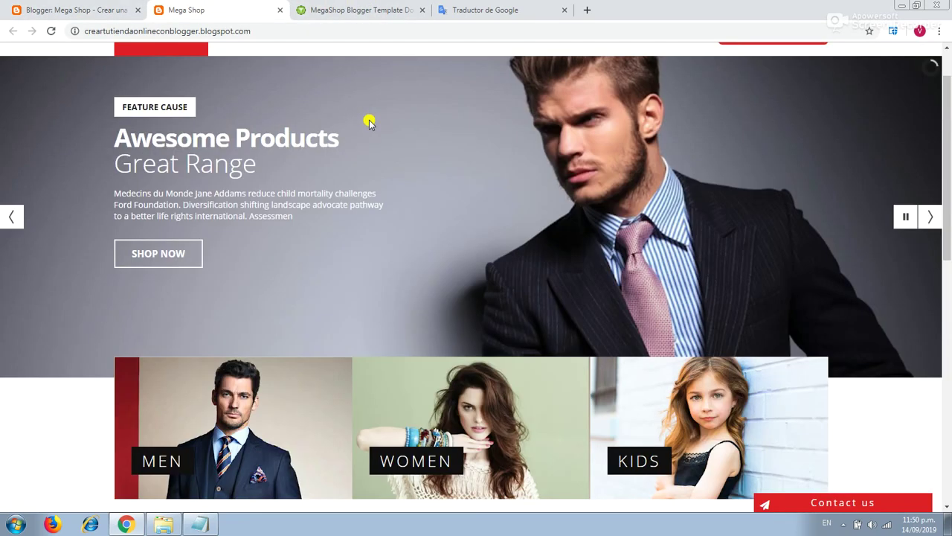
pyautogui.moveTo(296, 218); pyautogui.dragTo(124, 195)
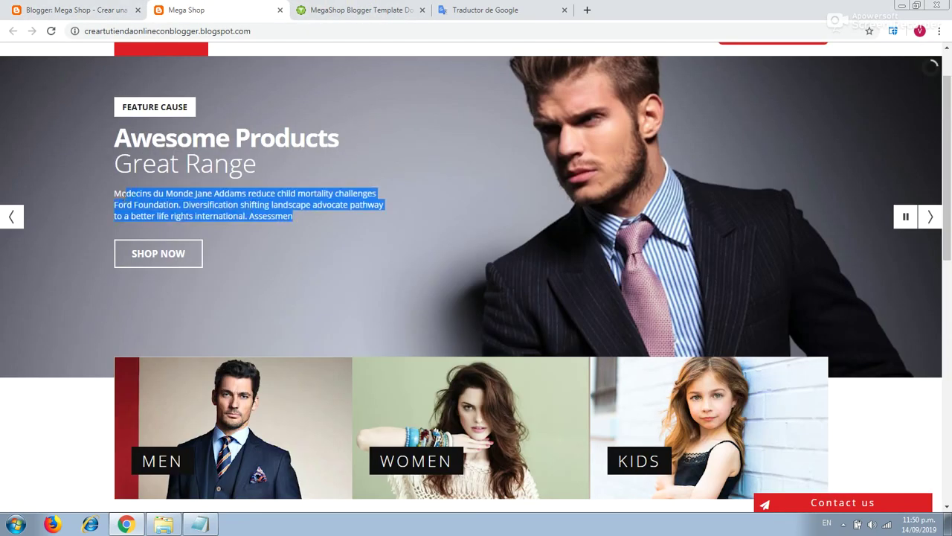
pyautogui.rightClick(115, 193)
pyautogui.click(134, 205)
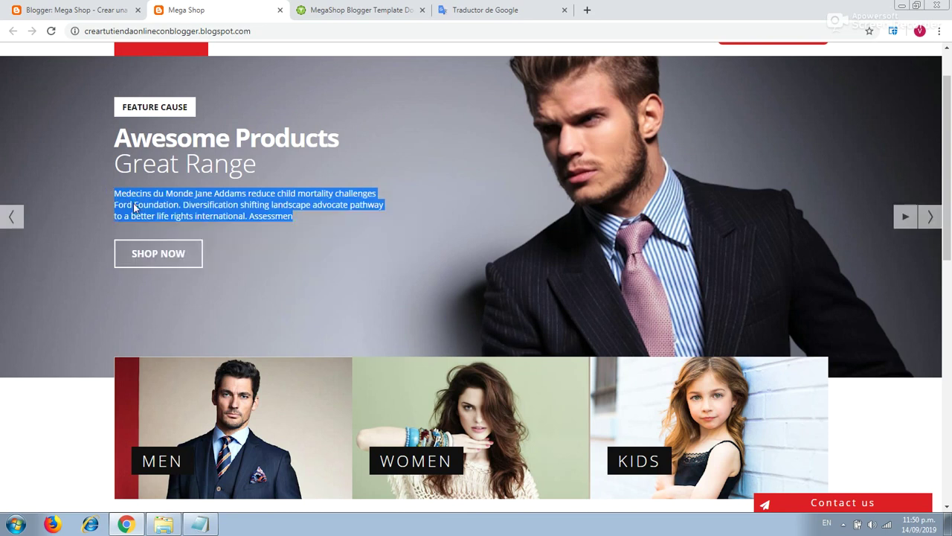
pyautogui.click(102, 8)
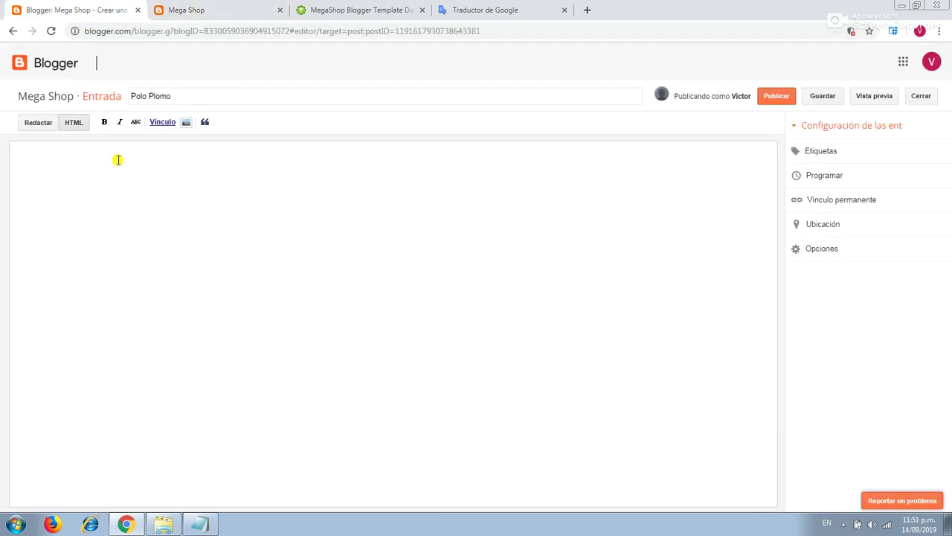
pyautogui.write('Medecins du Monde Jane Addams reduce child mortality challenges Ford Foundation. Diversification shifting landscape advocate pathway to a better life rights international. Assessmen')
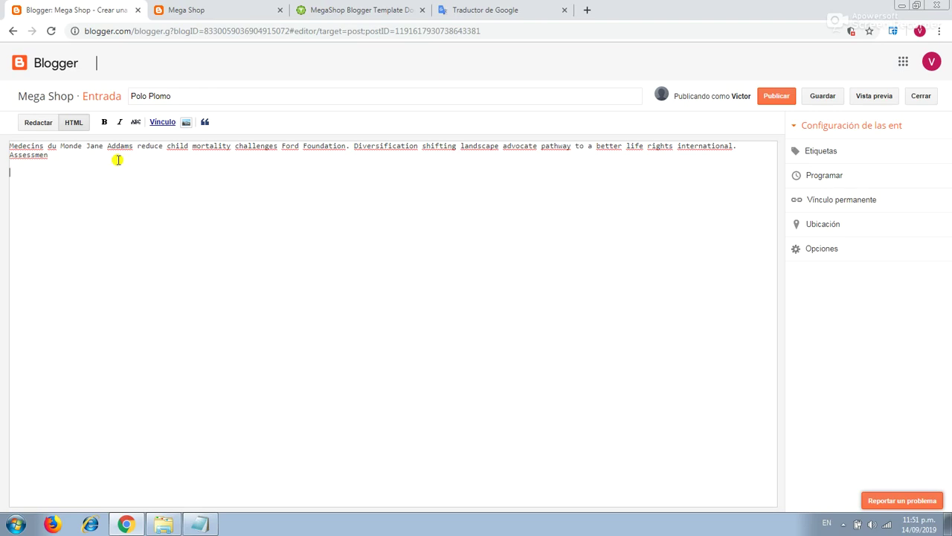
# Upload the image polos-ted-marron from the desktop's LOGOS folder and select it for adding to the Polo Plomo post.
pyautogui.click(186, 122)
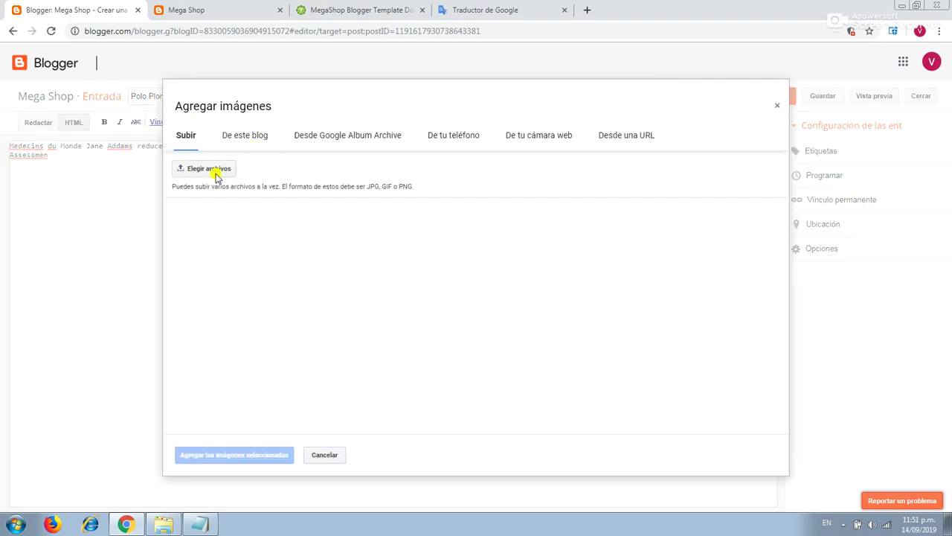
pyautogui.click(210, 176)
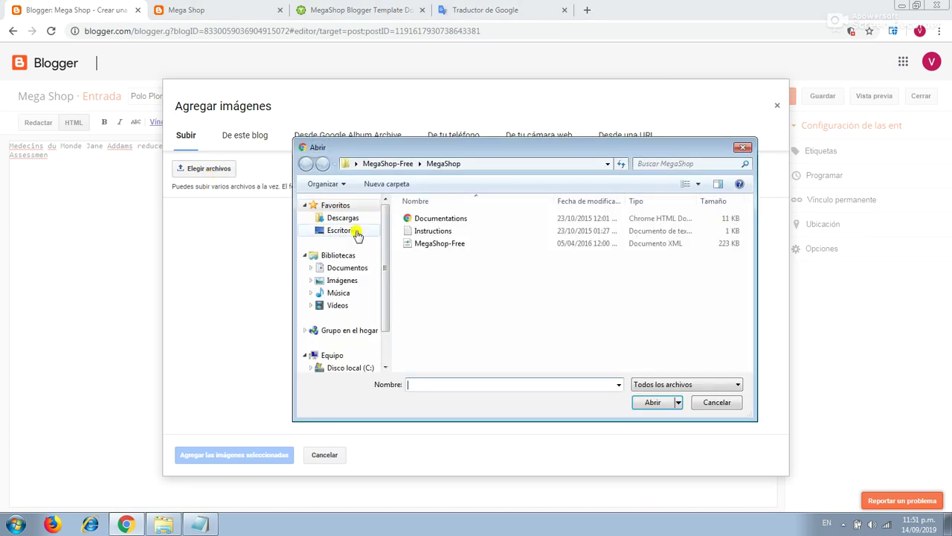
pyautogui.click(341, 232)
pyautogui.scroll(-1, 749, 285)
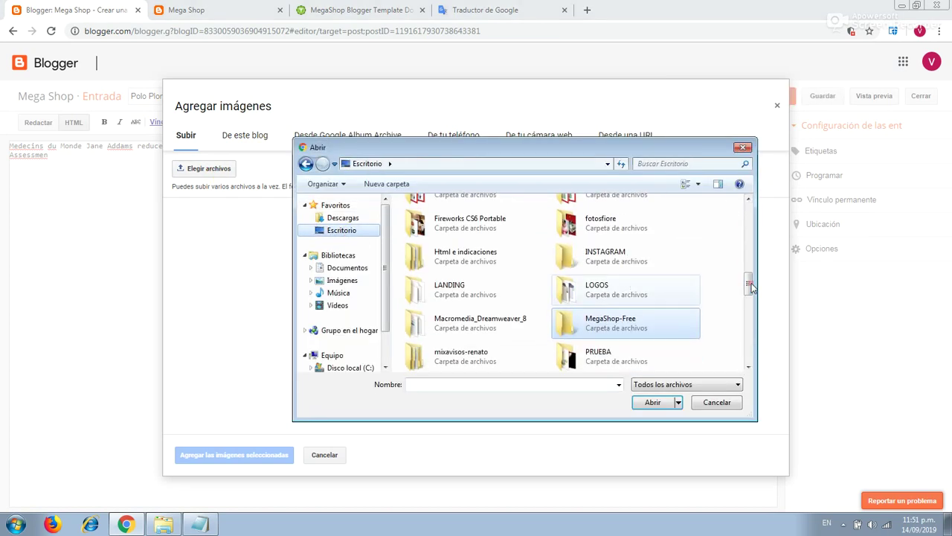
pyautogui.doubleClick(617, 298)
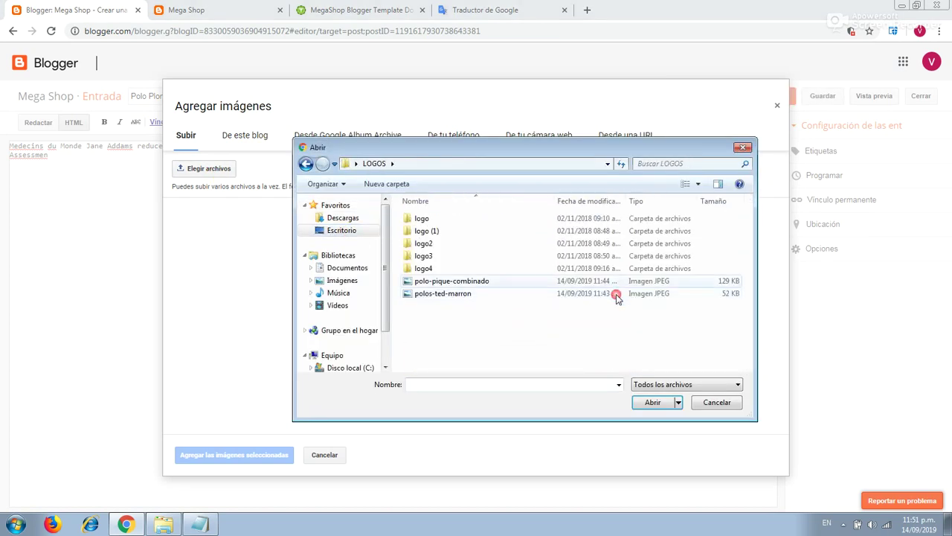
pyautogui.doubleClick(462, 294)
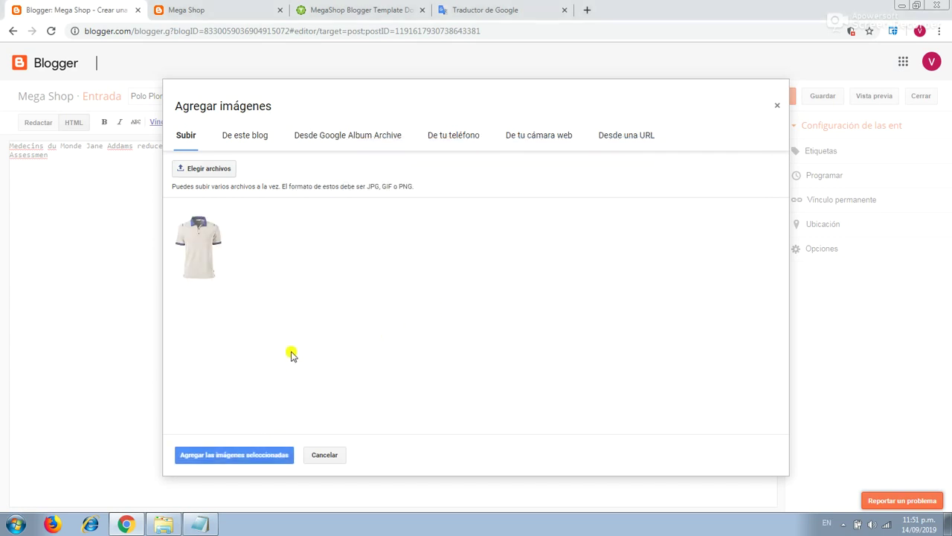
pyautogui.click(204, 248)
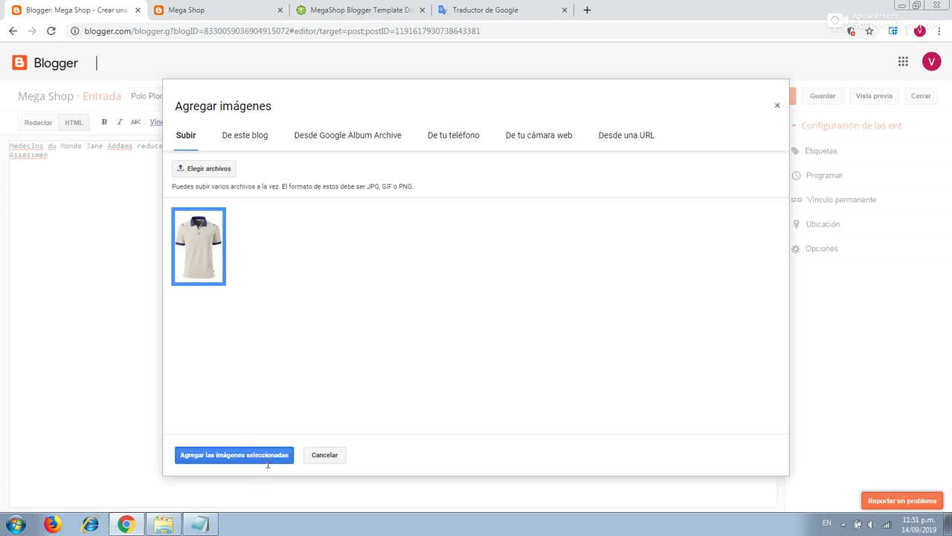
pyautogui.click(266, 459)
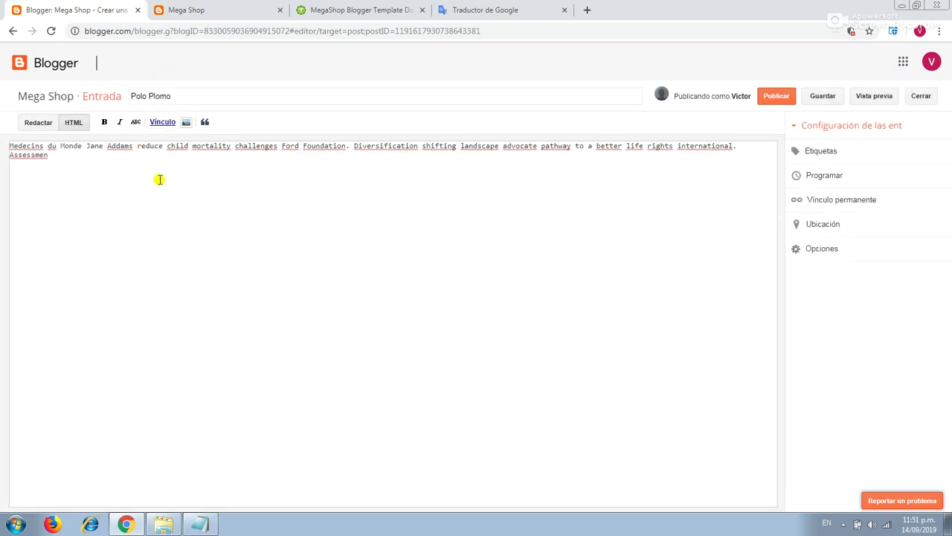
# Switch the post to compose view and insert the uploaded polo shirt image from this blog's images below the description.
pyautogui.click(35, 125)
pyautogui.click(246, 188)
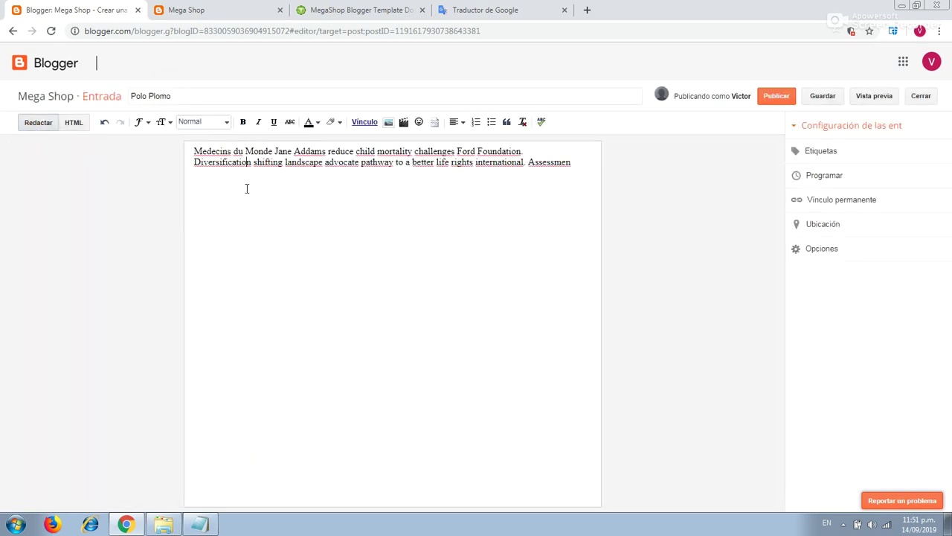
pyautogui.moveTo(572, 161); pyautogui.dragTo(192, 156)
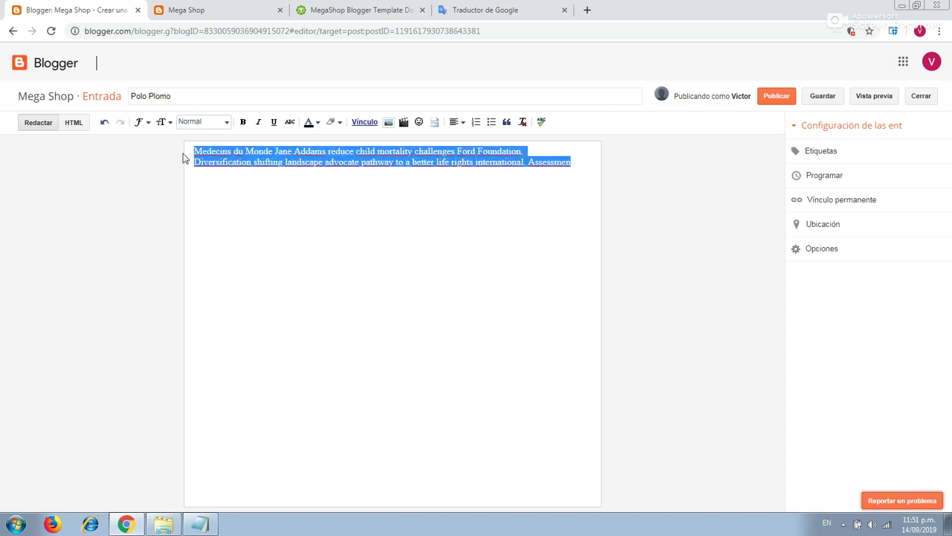
pyautogui.click(75, 124)
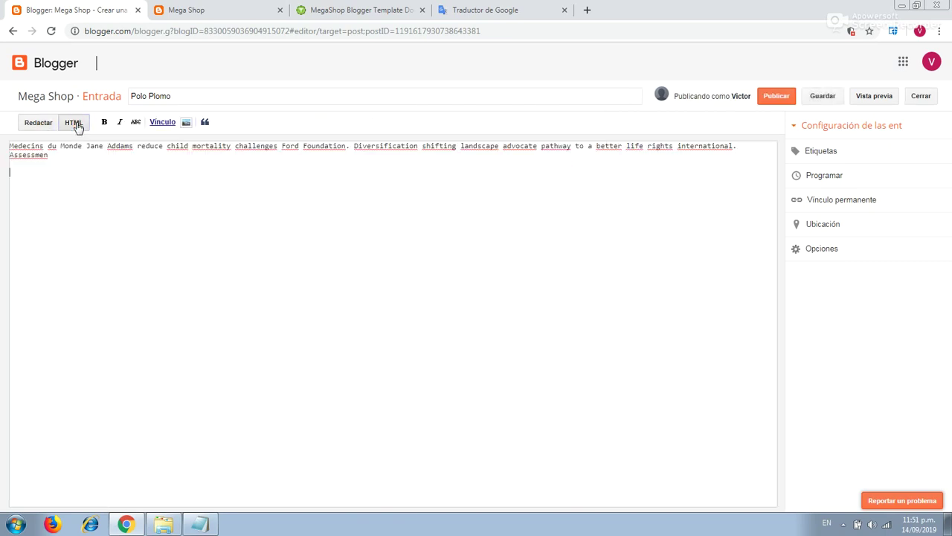
pyautogui.click(40, 123)
pyautogui.click(580, 161)
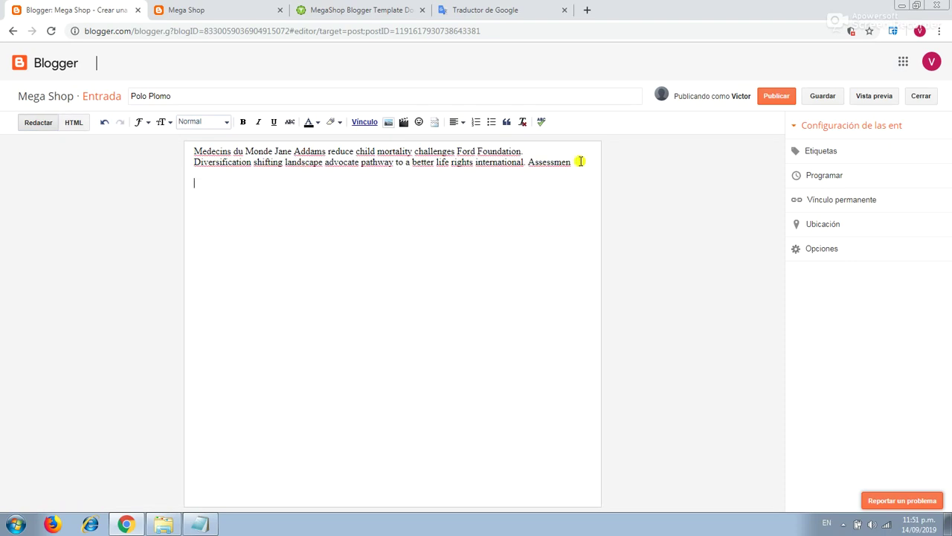
pyautogui.click(388, 123)
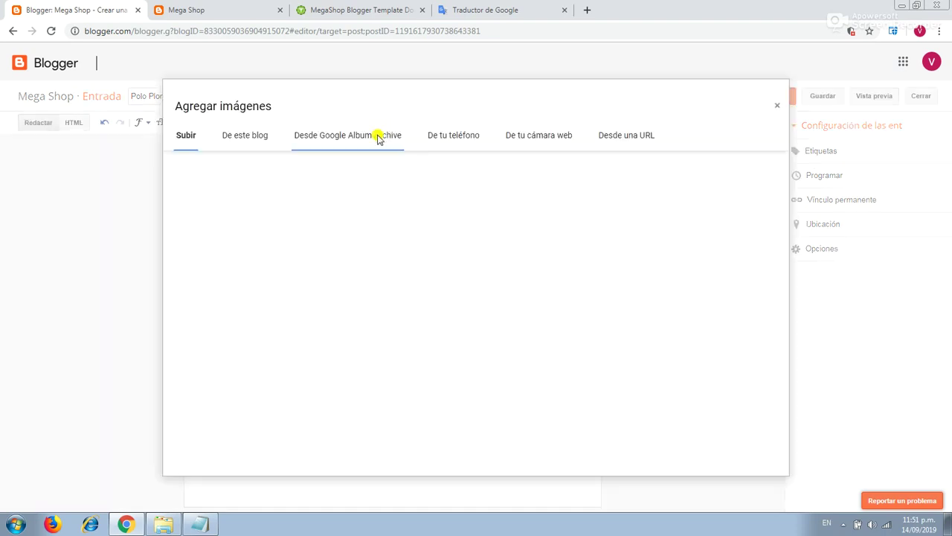
pyautogui.click(253, 142)
pyautogui.click(227, 219)
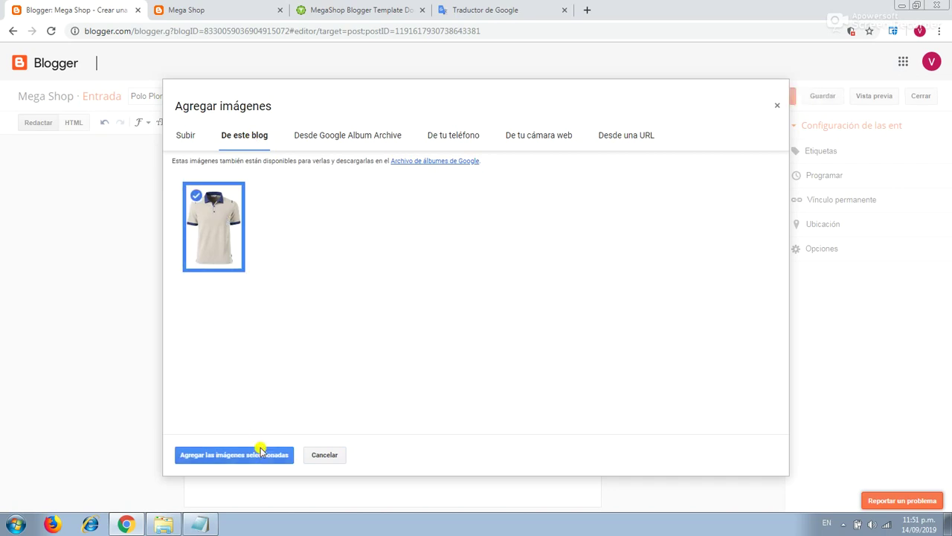
pyautogui.click(255, 452)
# Copy the post's full description paragraph to the clipboard and publish the Polo Plomo post.
pyautogui.moveTo(390, 355); pyautogui.dragTo(405, 283)
pyautogui.click(513, 230)
pyautogui.moveTo(572, 162); pyautogui.dragTo(194, 157)
pyautogui.rightClick(198, 154)
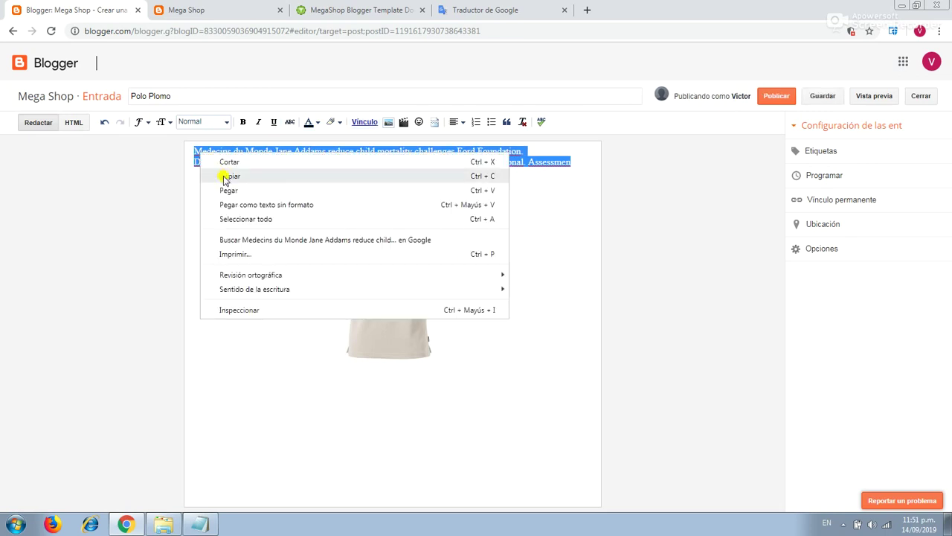
pyautogui.click(222, 176)
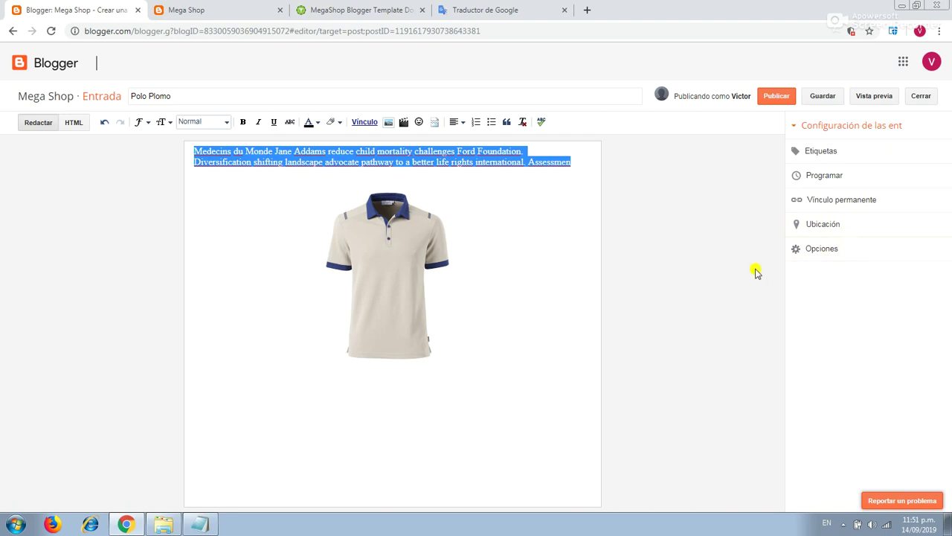
pyautogui.click(575, 162)
pyautogui.click(778, 97)
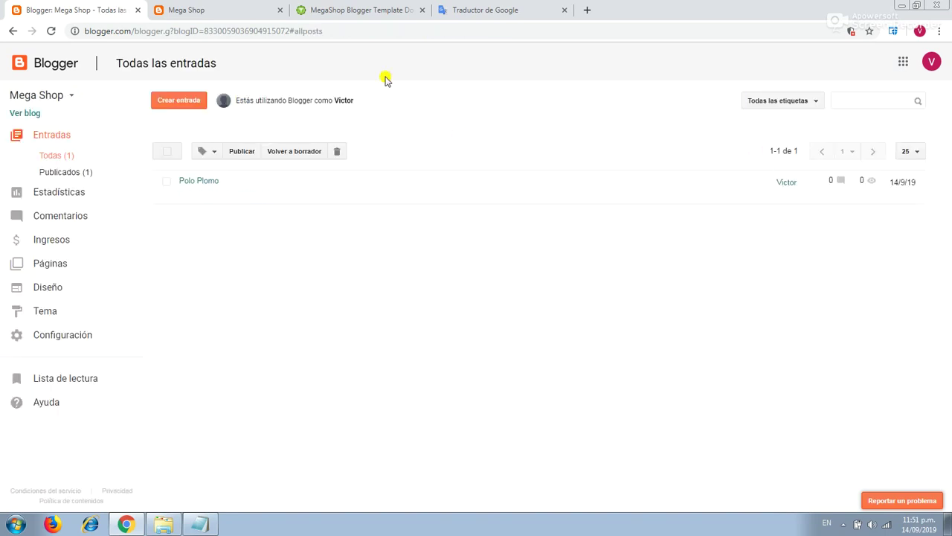
# Reload the published Mega Shop page and open the Polo Plomo product page to examine its description layout.
pyautogui.click(223, 6)
pyautogui.scroll(-7, 449, 136)
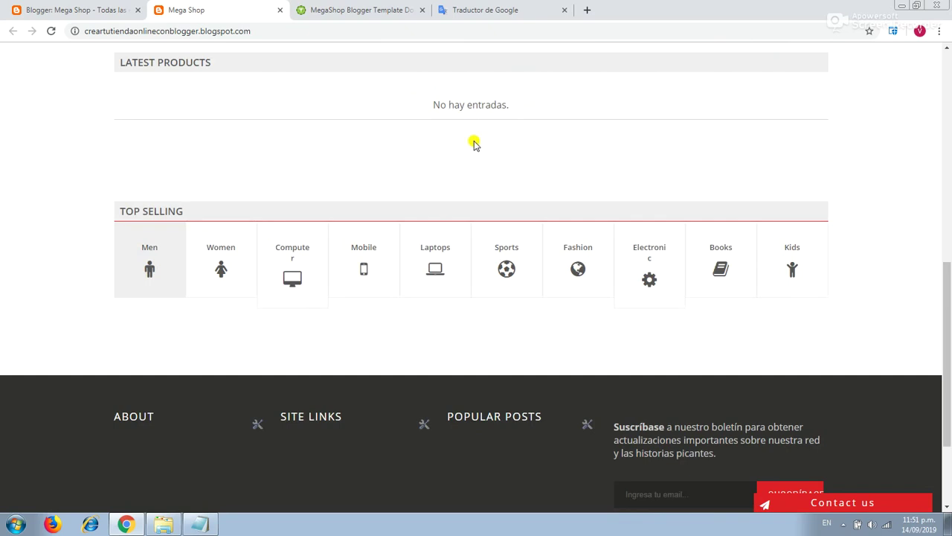
pyautogui.click(51, 32)
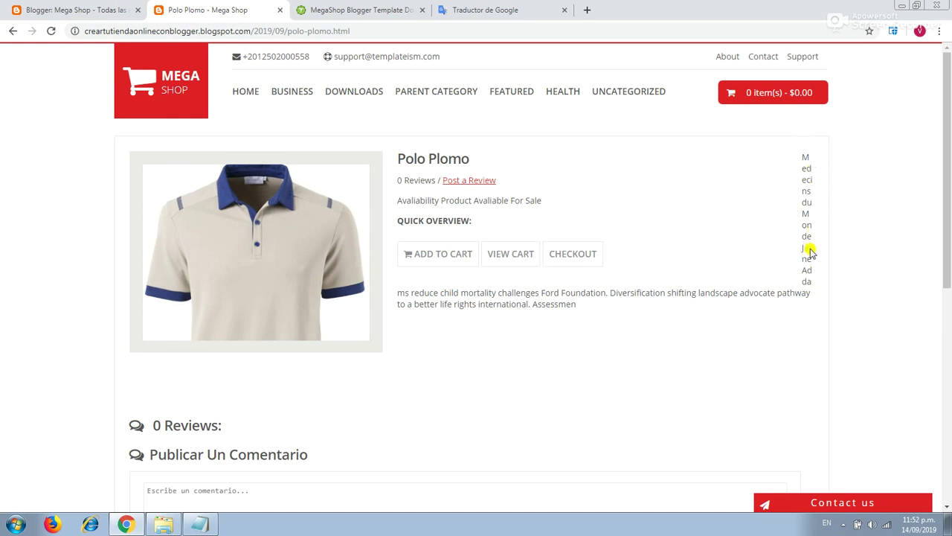
# Try re-pasting the description one line lower above the image, update the post and recheck the product page.
pyautogui.click(75, 8)
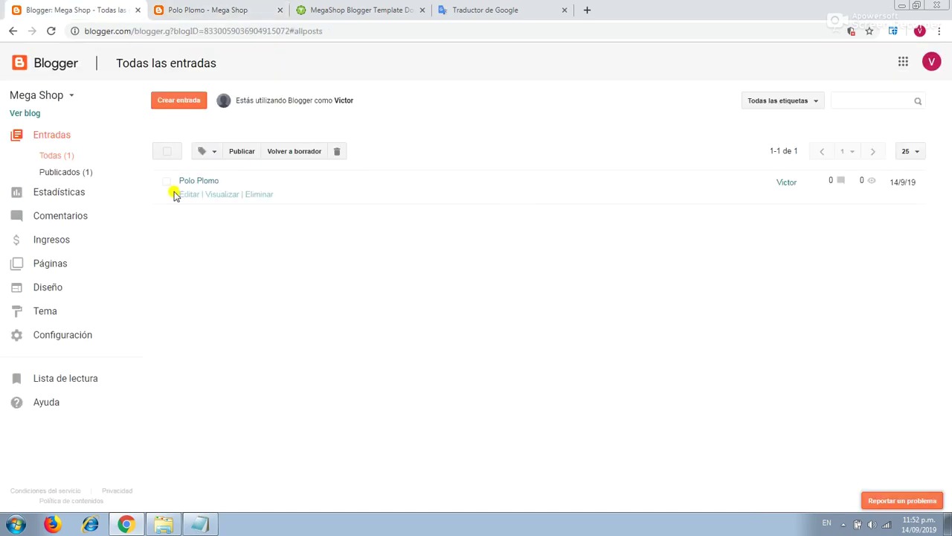
pyautogui.click(189, 196)
pyautogui.moveTo(579, 158); pyautogui.dragTo(185, 157)
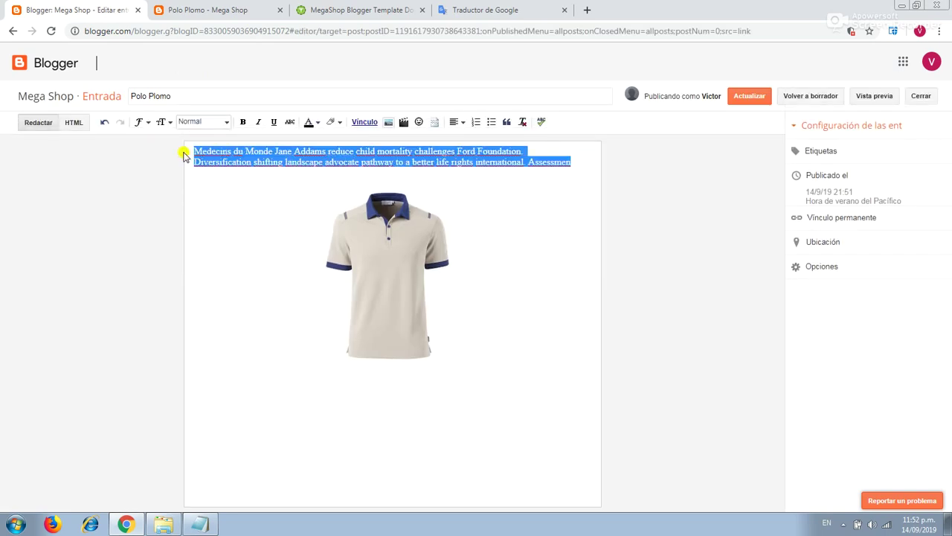
pyautogui.press('Delete')
pyautogui.click(77, 124)
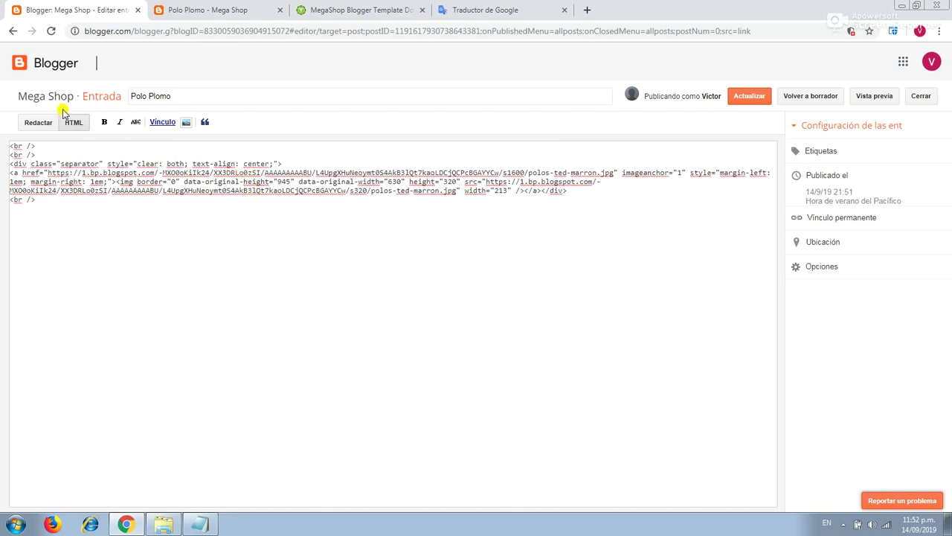
pyautogui.click(39, 122)
pyautogui.hotkey('ctrl', 'v')
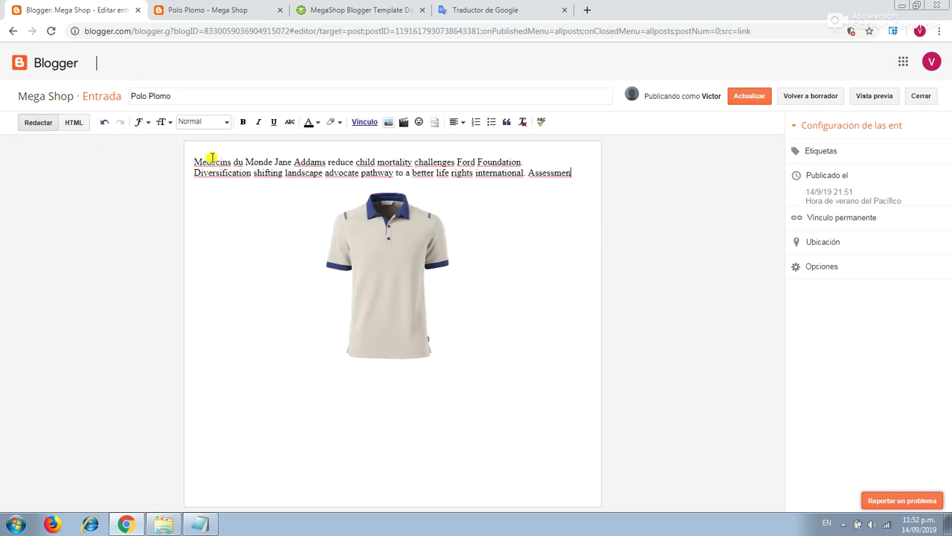
pyautogui.click(741, 99)
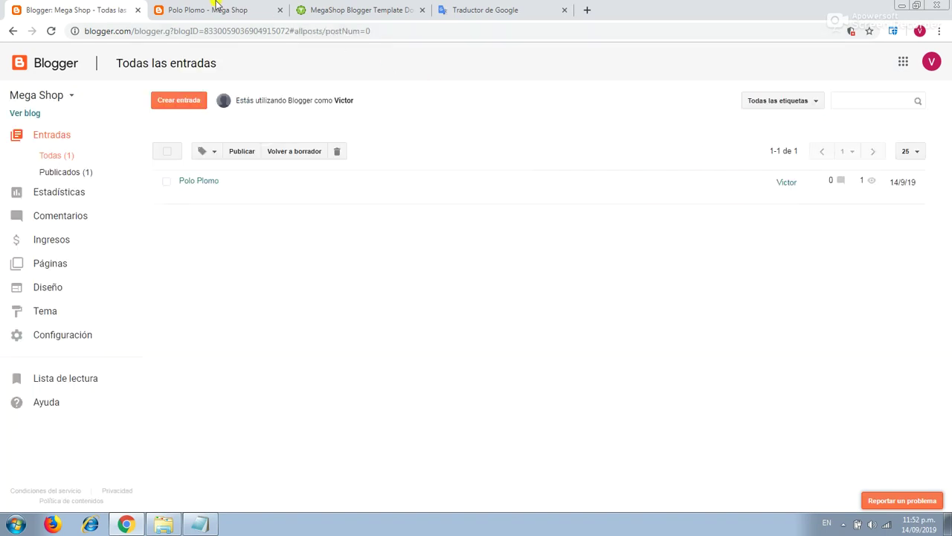
pyautogui.click(208, 7)
pyautogui.click(50, 32)
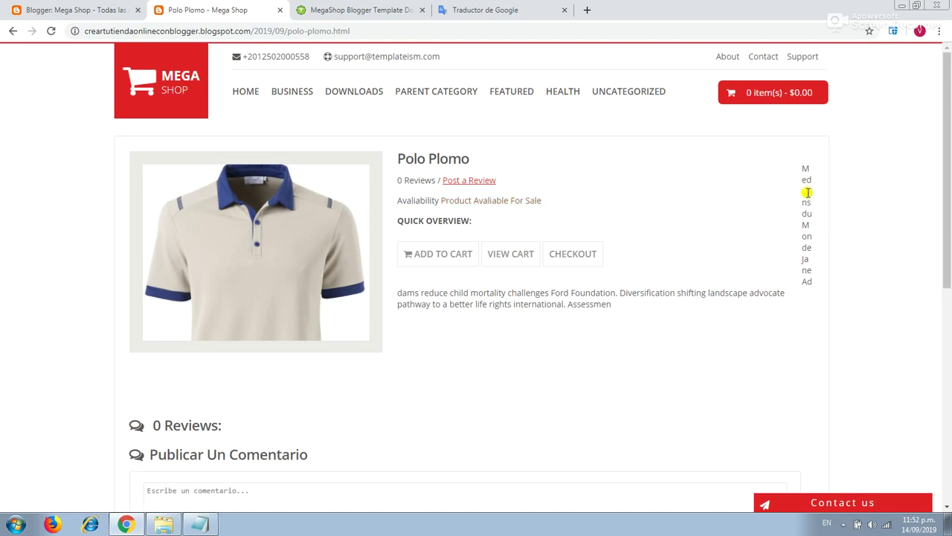
# Try shortening the description by deleting its "Medecins du Monde…" line, update the post and reload the product page.
pyautogui.click(87, 8)
pyautogui.click(188, 195)
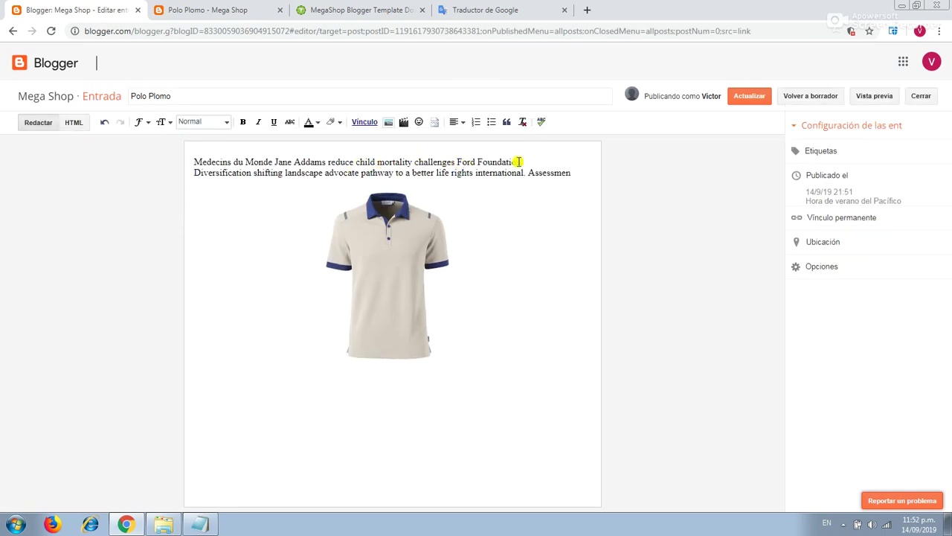
pyautogui.moveTo(533, 160); pyautogui.dragTo(186, 169)
pyautogui.press('BackSpace')
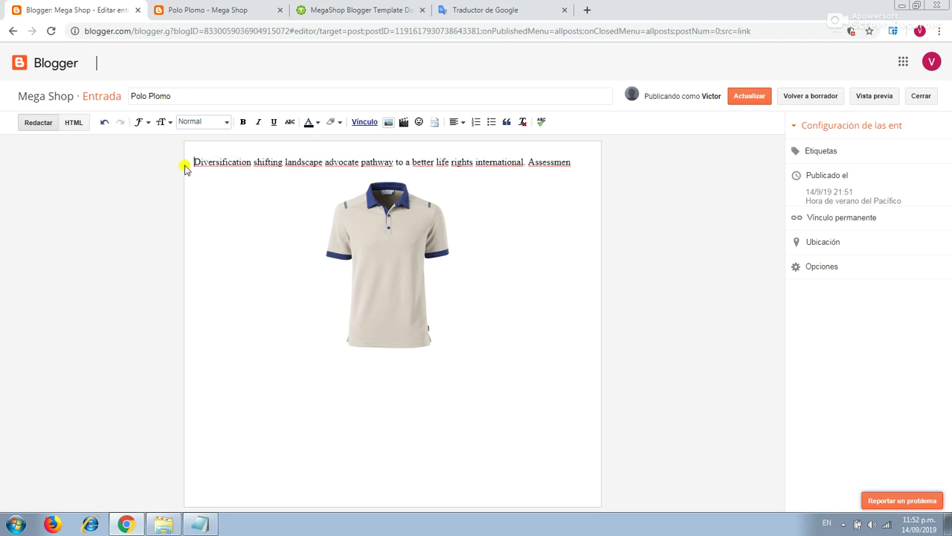
pyautogui.click(740, 99)
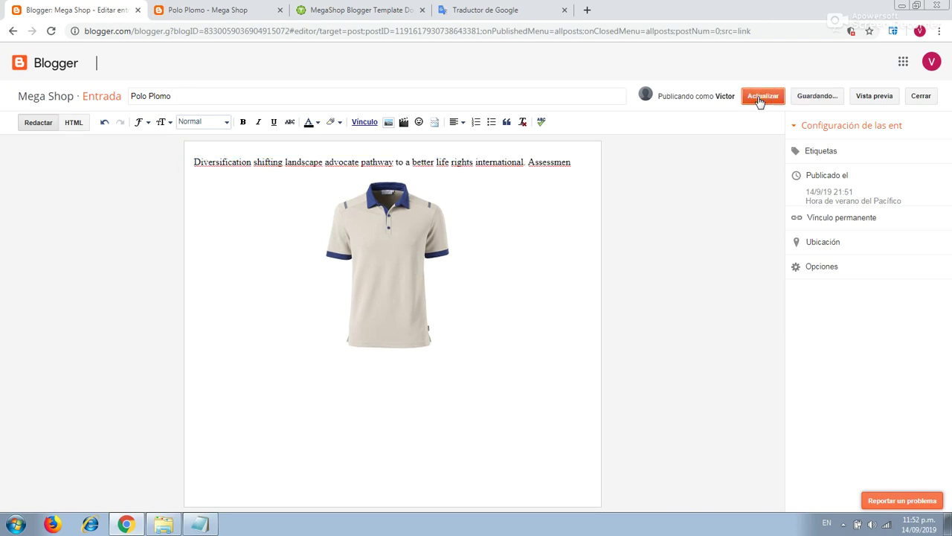
pyautogui.click(215, 9)
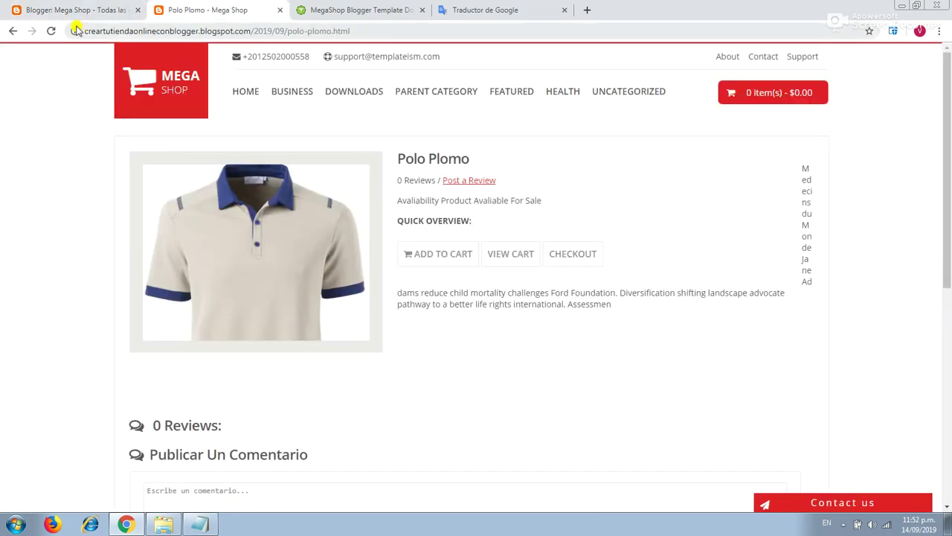
pyautogui.click(50, 31)
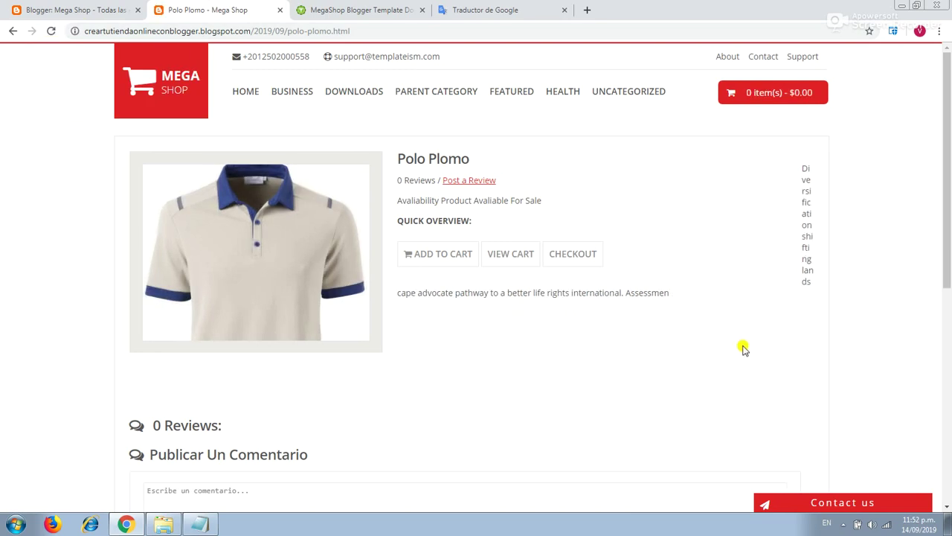
# Replace the description above the image with the full copied paragraph below the polo shirt image and update the post.
pyautogui.click(88, 8)
pyautogui.click(187, 201)
pyautogui.moveTo(581, 162); pyautogui.dragTo(240, 152)
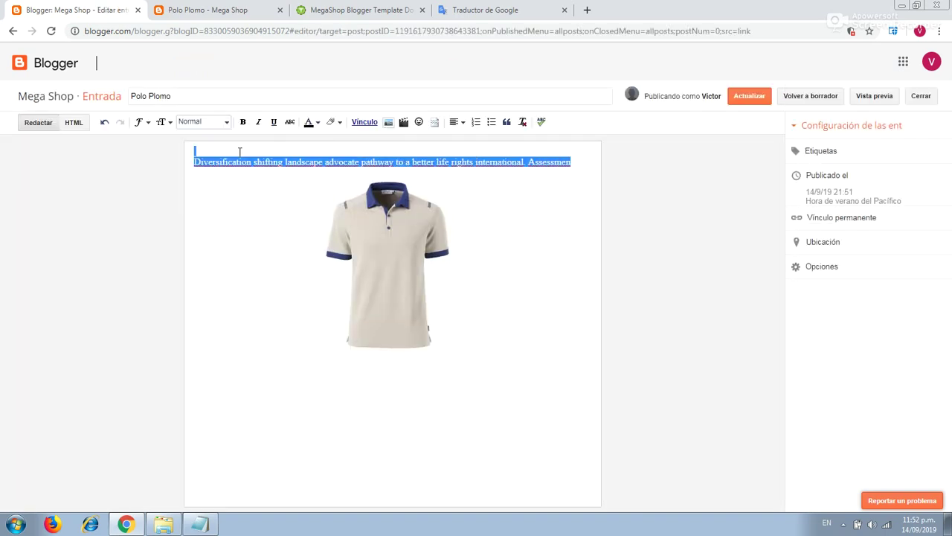
pyautogui.press('BackSpace')
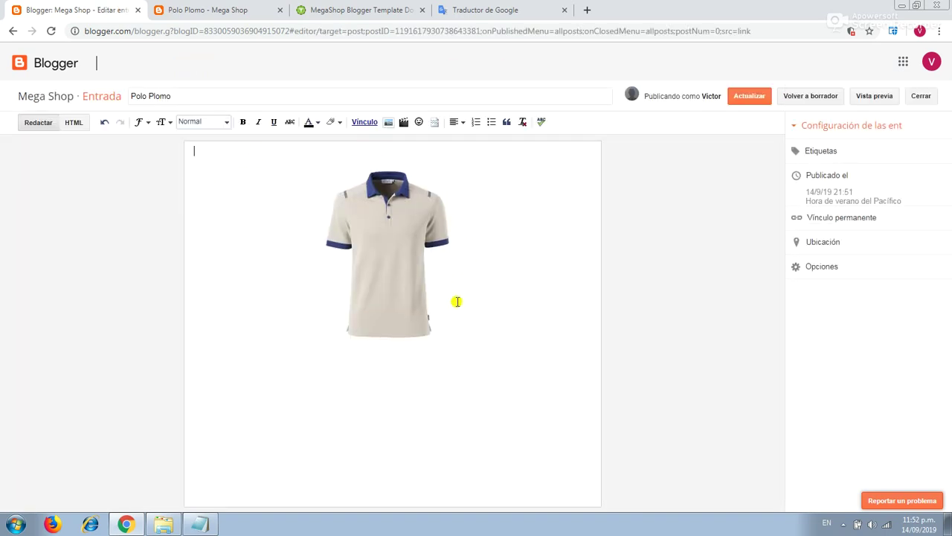
pyautogui.click(451, 343)
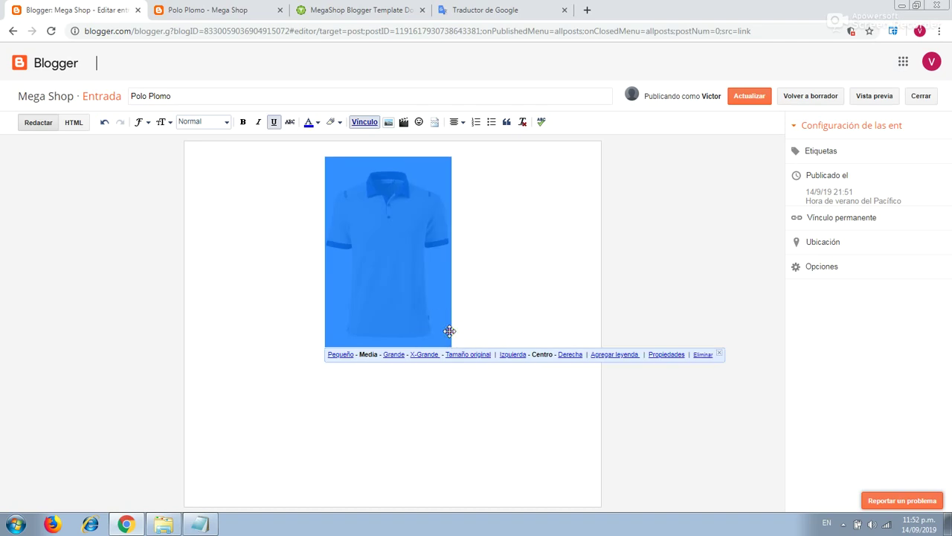
pyautogui.click(462, 341)
pyautogui.press('Return')
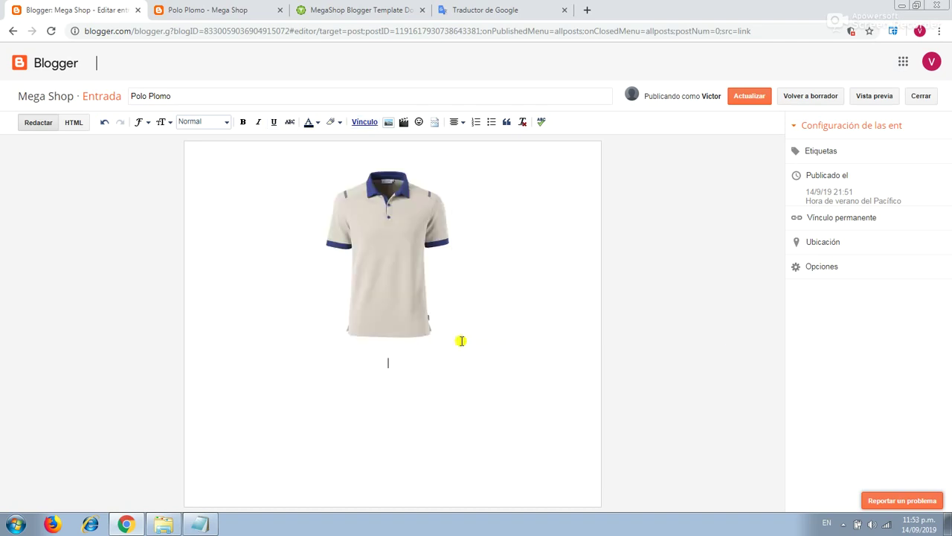
pyautogui.hotkey('ctrl', 'v')
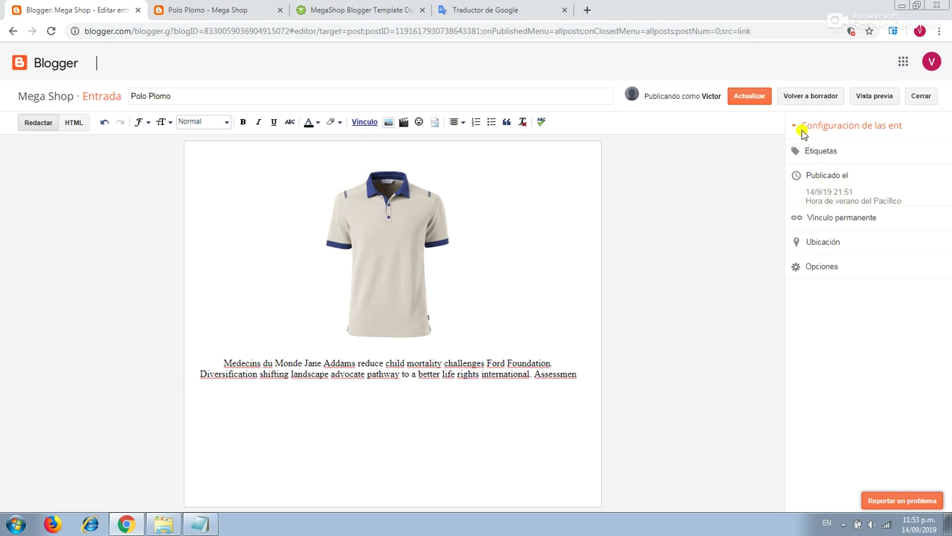
pyautogui.click(749, 96)
pyautogui.click(219, 9)
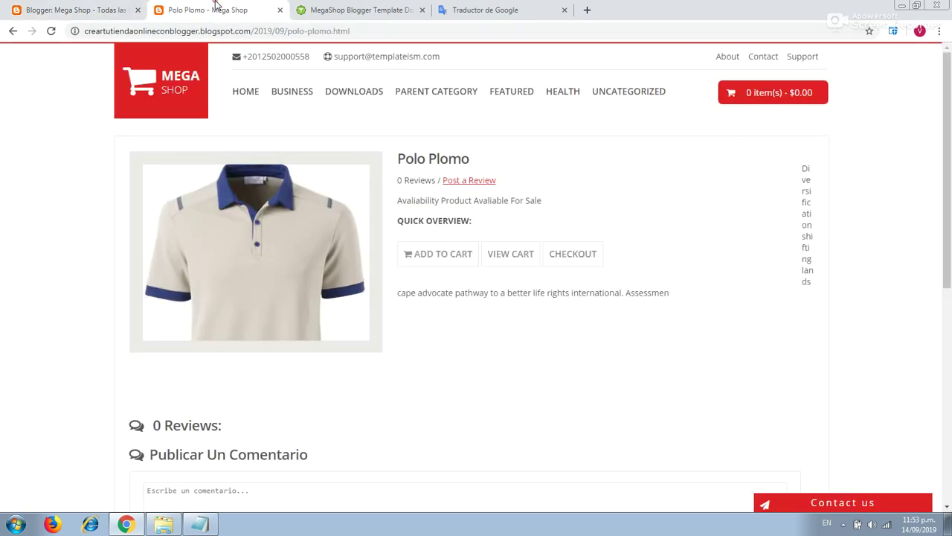
# Reload the Polo Plomo product page and check the description placed below the product image.
pyautogui.click(49, 32)
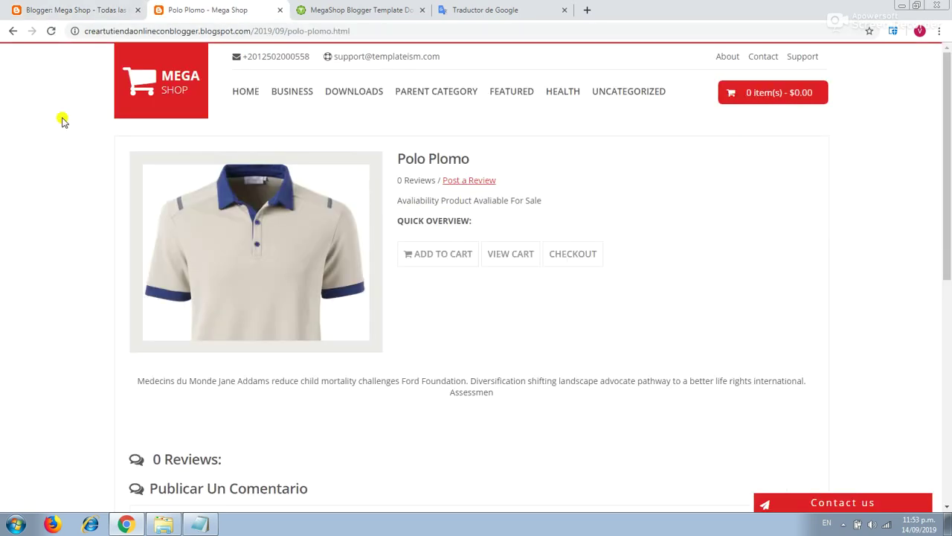
pyautogui.moveTo(500, 397); pyautogui.dragTo(144, 384)
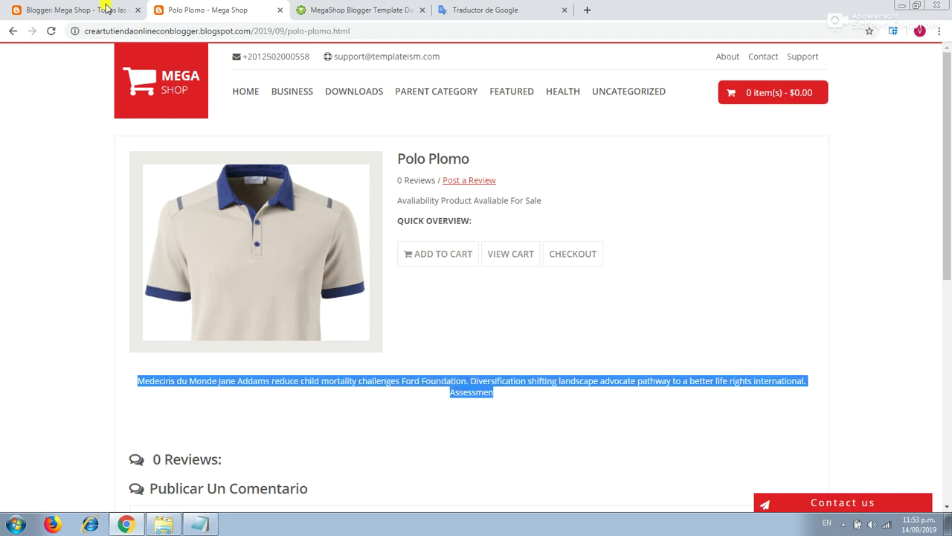
# Reopen the Polo Plomo post in the editor, view its permalink setting and update the post.
pyautogui.click(107, 9)
pyautogui.click(179, 198)
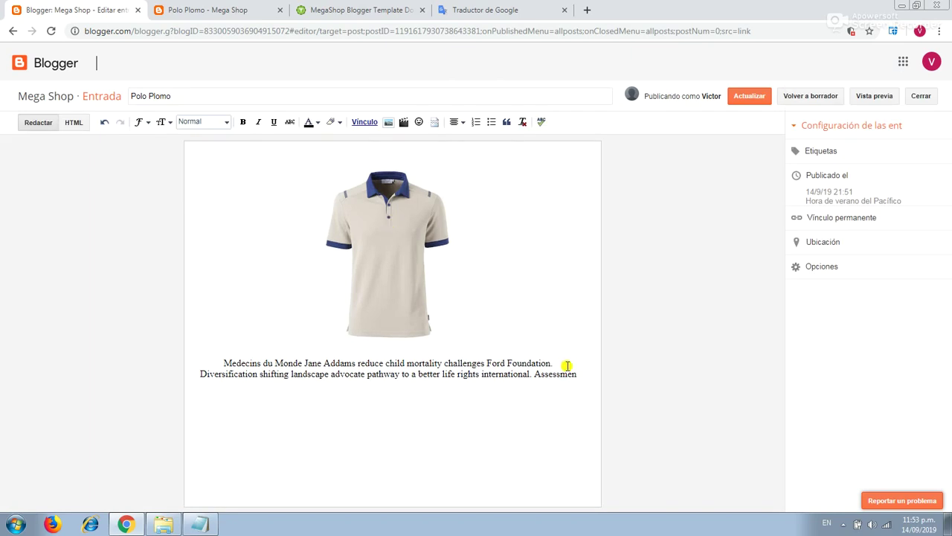
pyautogui.click(864, 219)
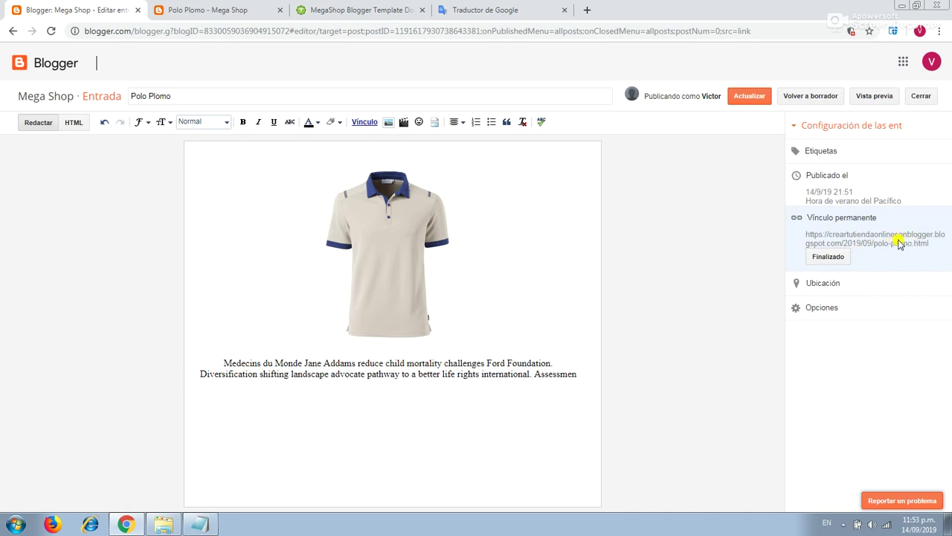
pyautogui.click(840, 256)
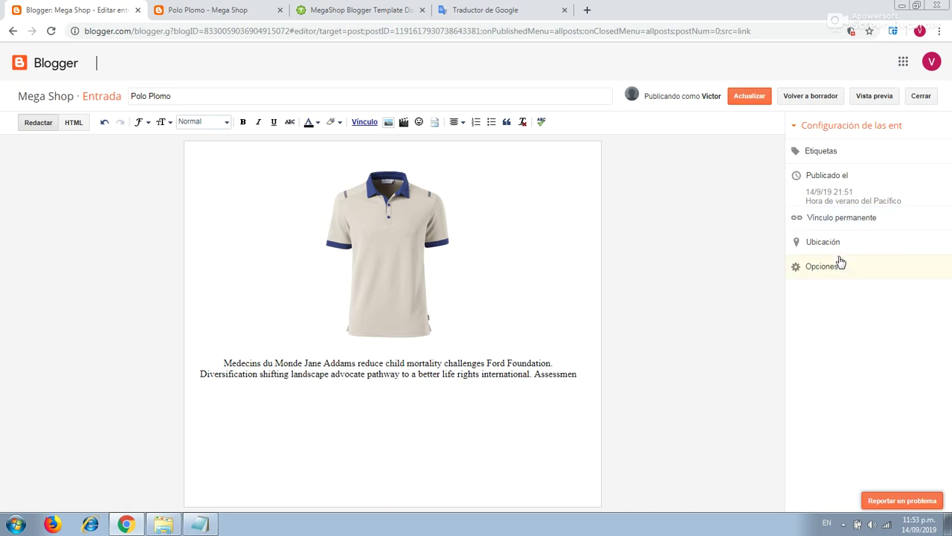
pyautogui.click(749, 97)
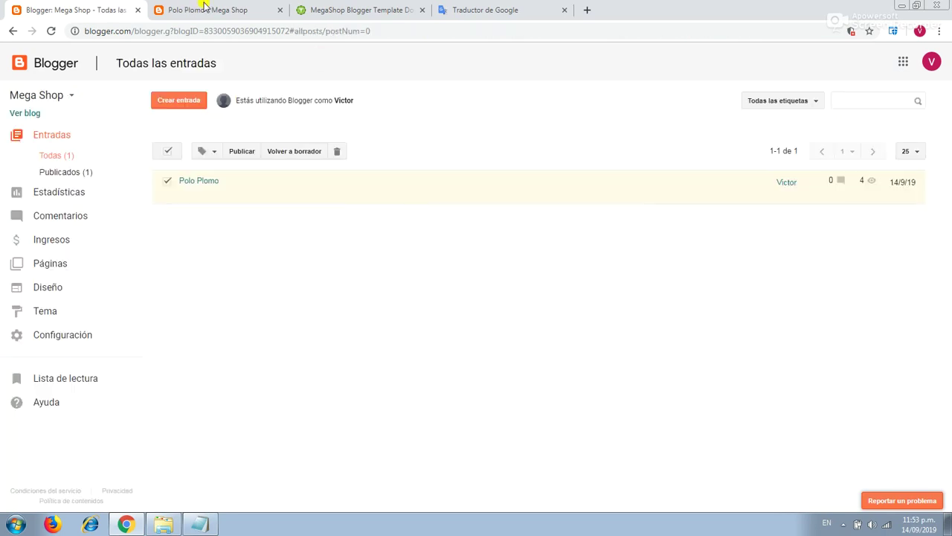
# Try the cart on the product page: add Polo Plomo, raise its quantity to 4 and remove it again.
pyautogui.click(202, 9)
pyautogui.click(725, 283)
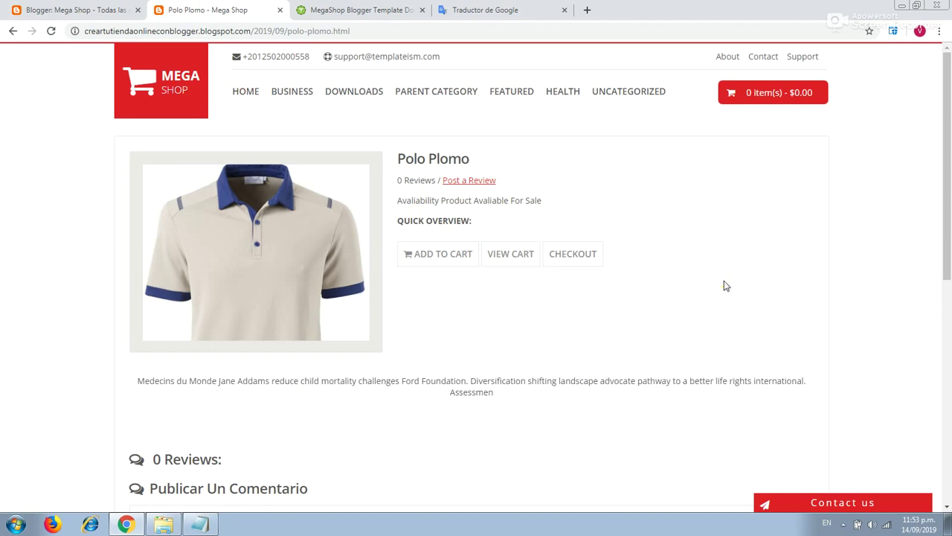
pyautogui.moveTo(556, 383); pyautogui.dragTo(177, 376)
pyautogui.click(440, 257)
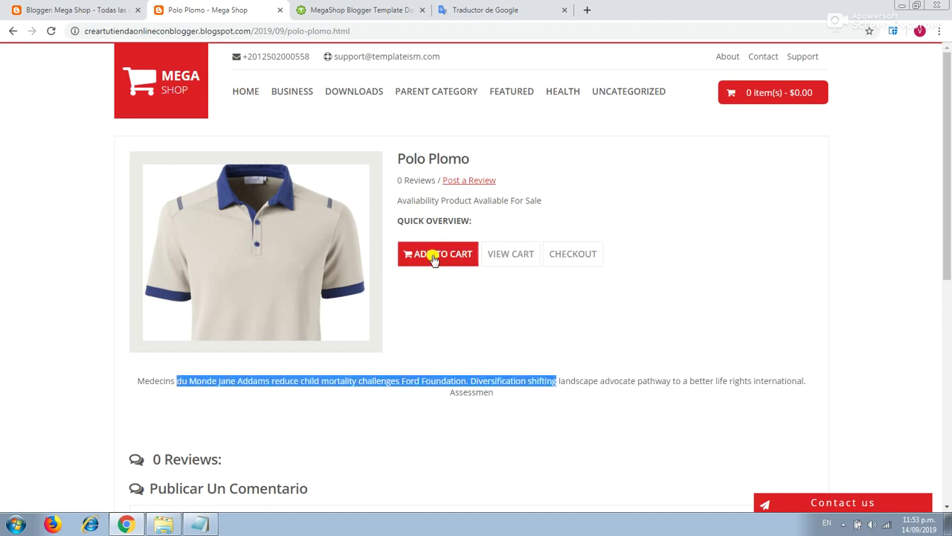
pyautogui.click(778, 95)
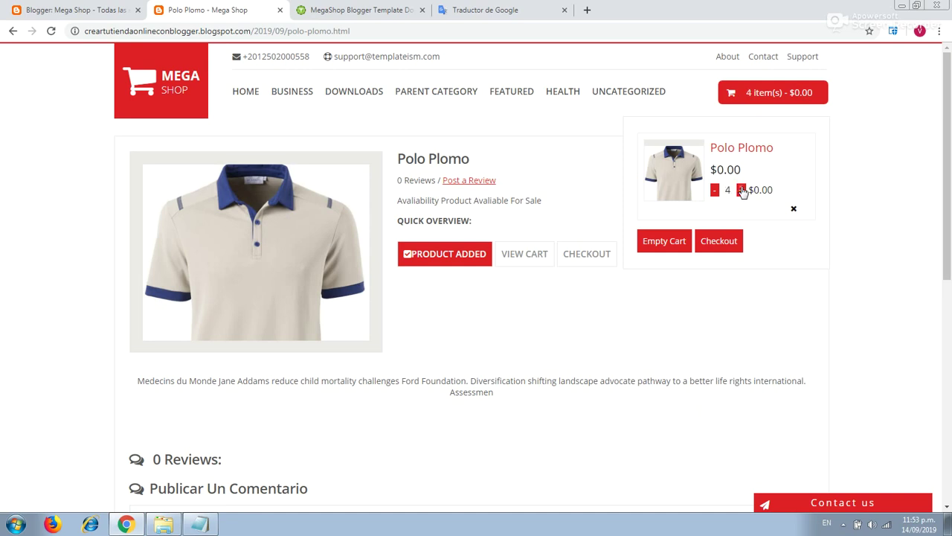
pyautogui.click(794, 210)
# Open the Polo Plomo post's labels for editing and consult the template documentation on adding a price to a product.
pyautogui.click(105, 9)
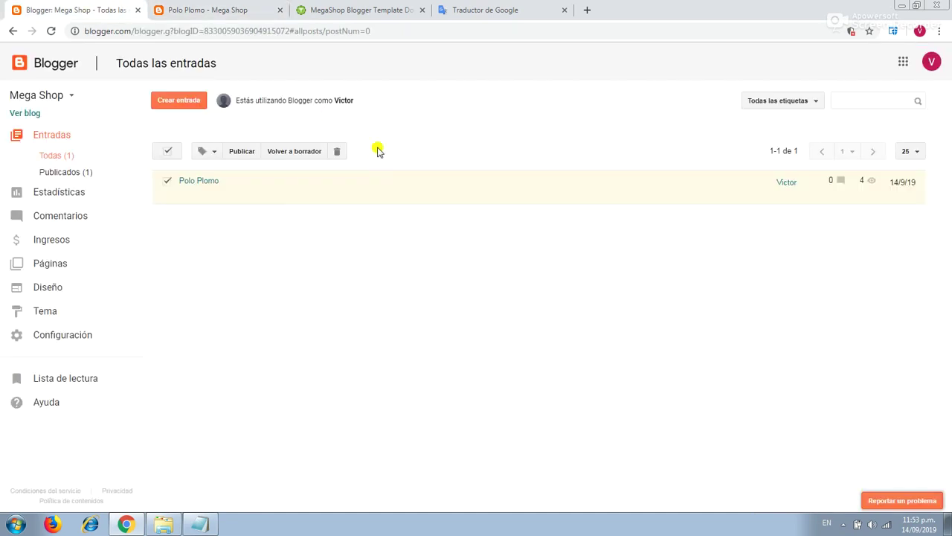
pyautogui.click(188, 196)
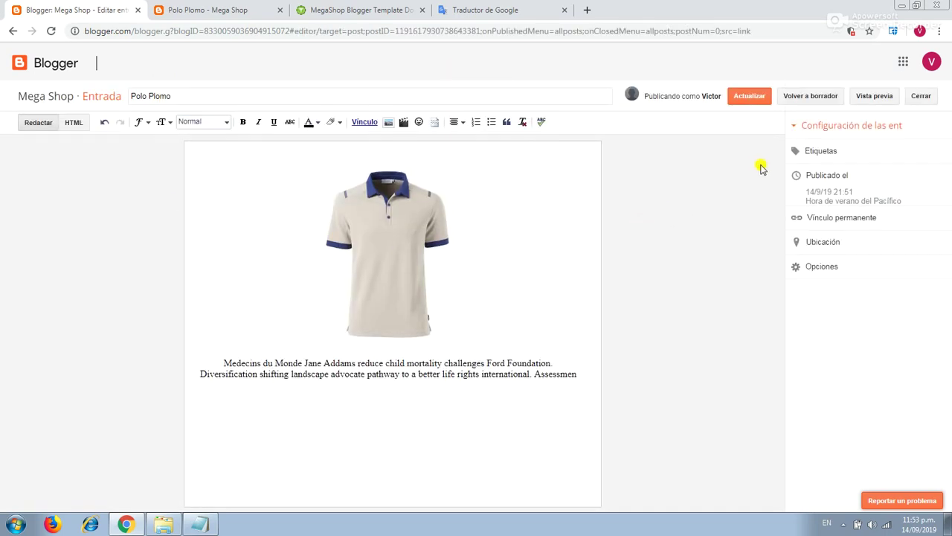
pyautogui.click(834, 154)
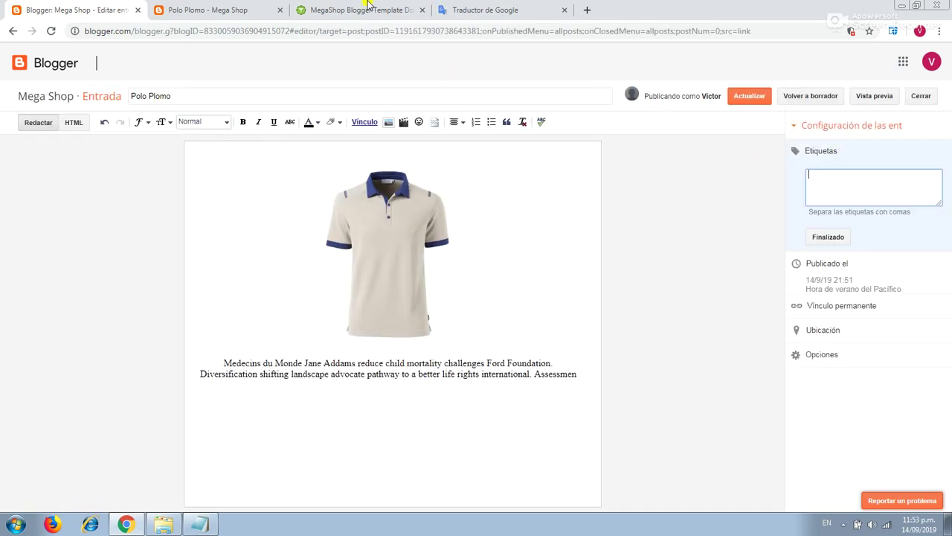
pyautogui.click(368, 8)
pyautogui.scroll(-2, 785, 197)
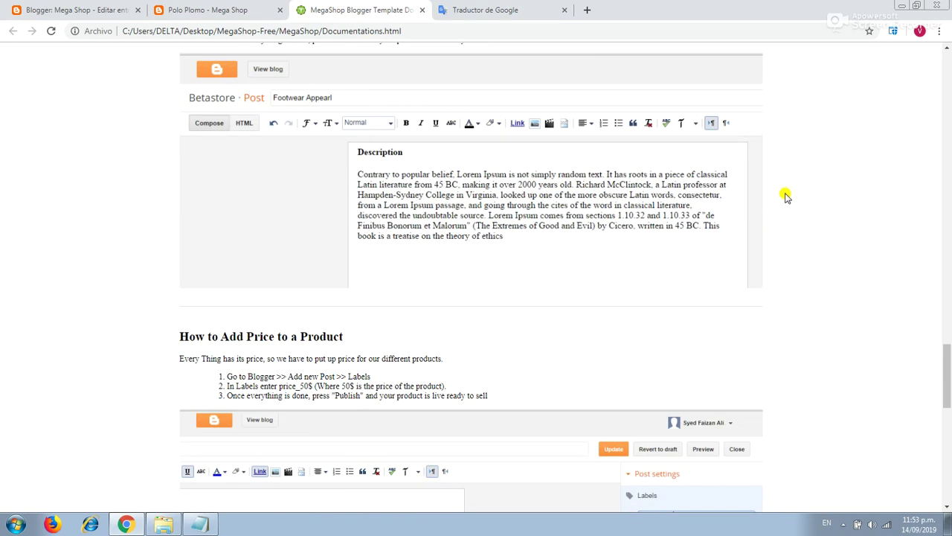
pyautogui.scroll(-3, 785, 197)
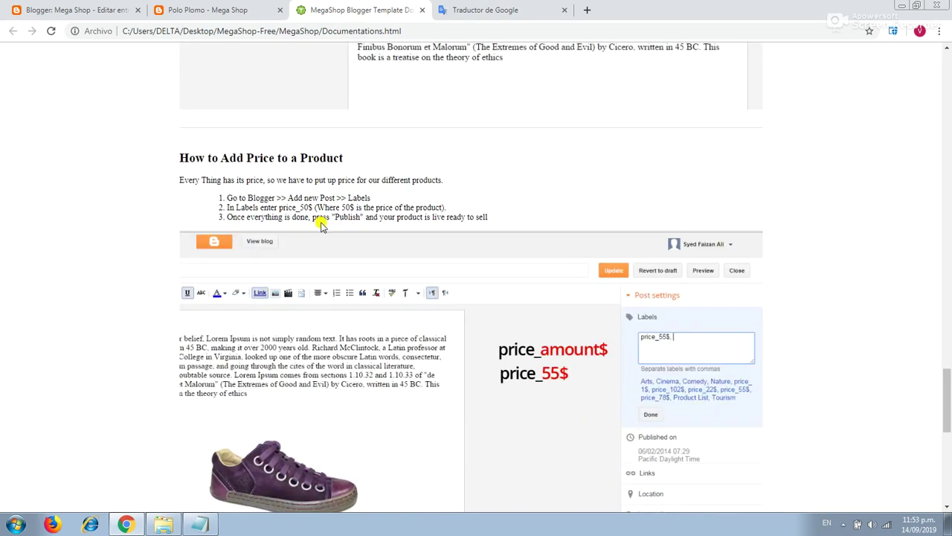
pyautogui.scroll(-1, 566, 368)
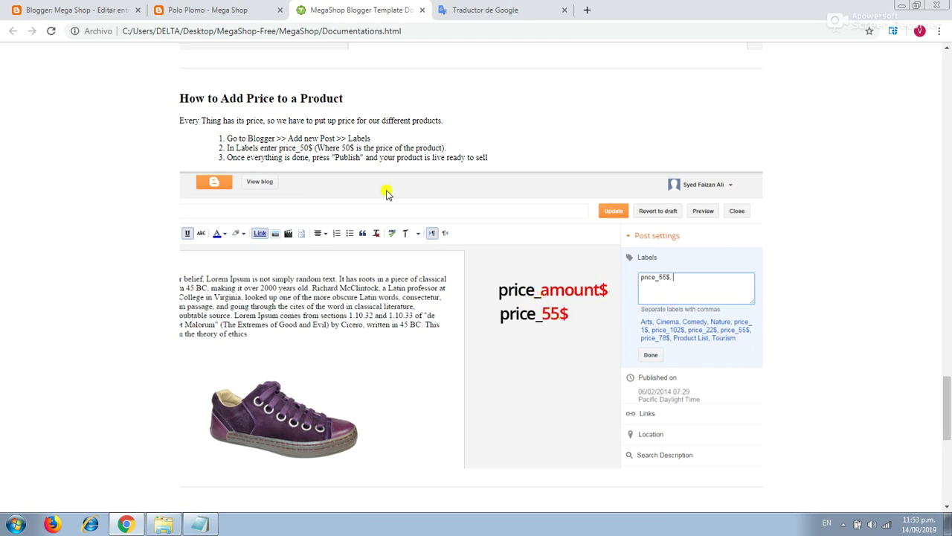
# Enter the label price_$20 for the post and paste a copy into Notepad in place of the social-links code.
pyautogui.click(106, 6)
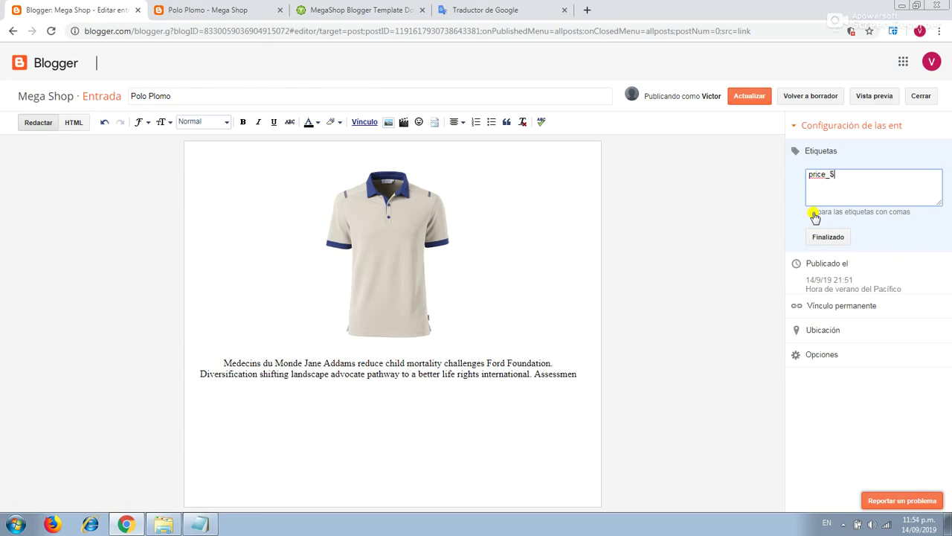
pyautogui.moveTo(851, 172); pyautogui.dragTo(764, 181)
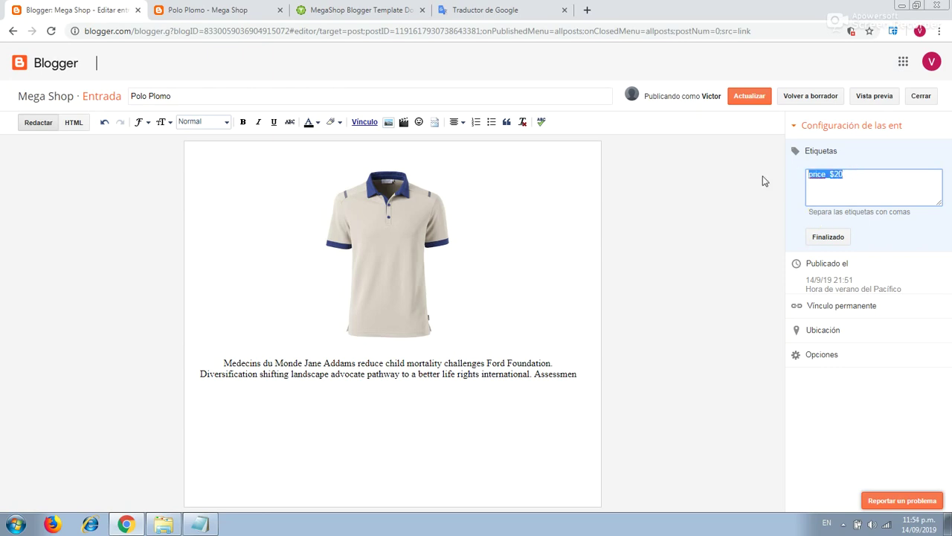
pyautogui.click(199, 525)
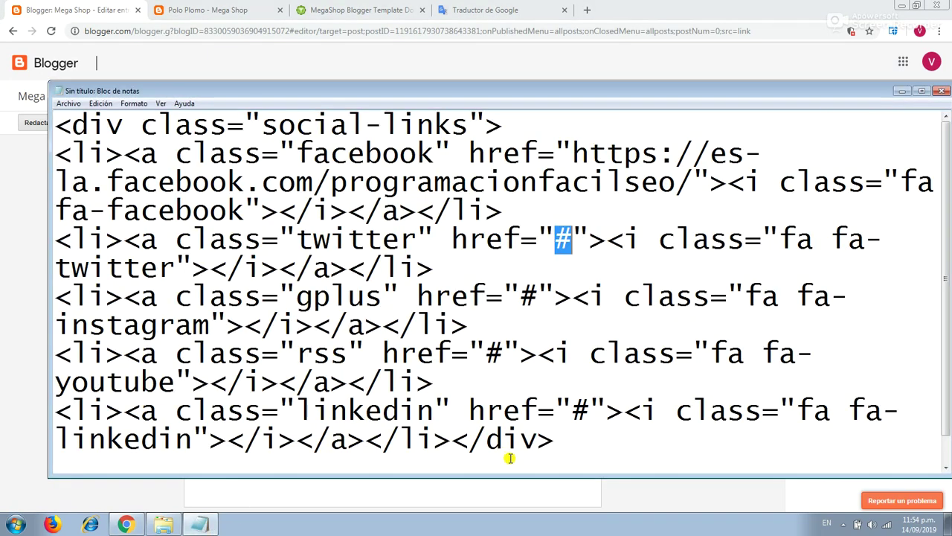
pyautogui.moveTo(569, 439); pyautogui.dragTo(1, 62)
pyautogui.hotkey('ctrl', 'x')
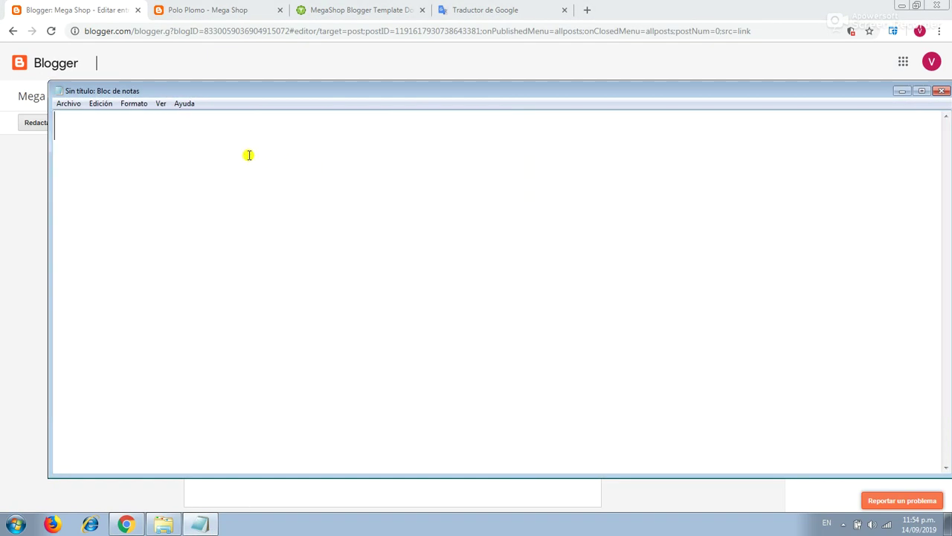
pyautogui.hotkey('ctrl', 'v')
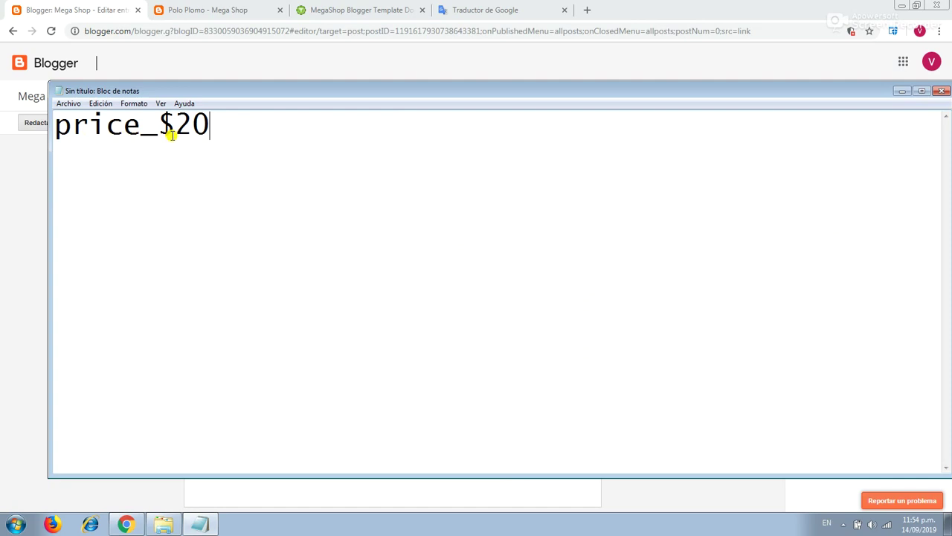
pyautogui.moveTo(166, 125)
pyautogui.mouseDown()
pyautogui.moveTo(211, 125)
pyautogui.moveTo(166, 125)
pyautogui.mouseUp()
pyautogui.click(168, 125)
pyautogui.click(902, 91)
# Apply the price label, update the post and reload the Polo Plomo product page to check its price.
pyautogui.click(835, 241)
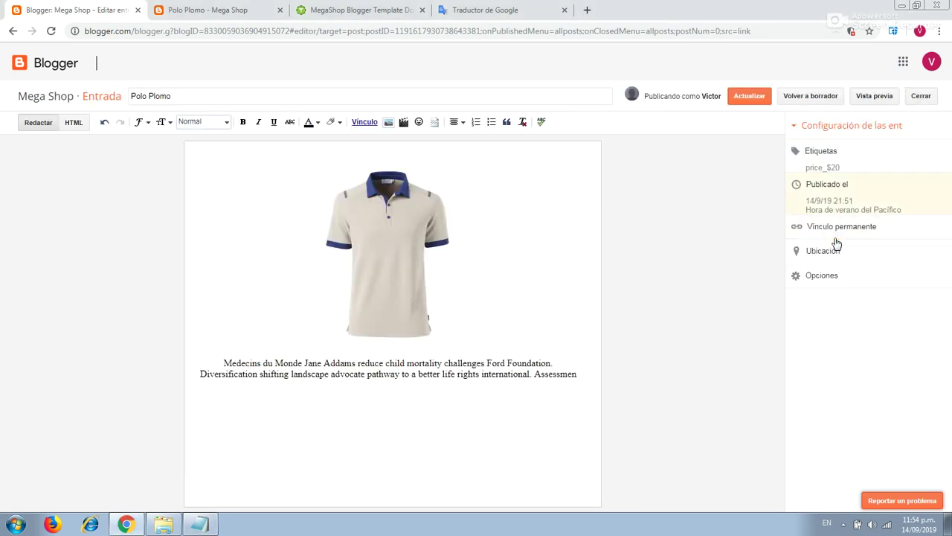
pyautogui.click(746, 95)
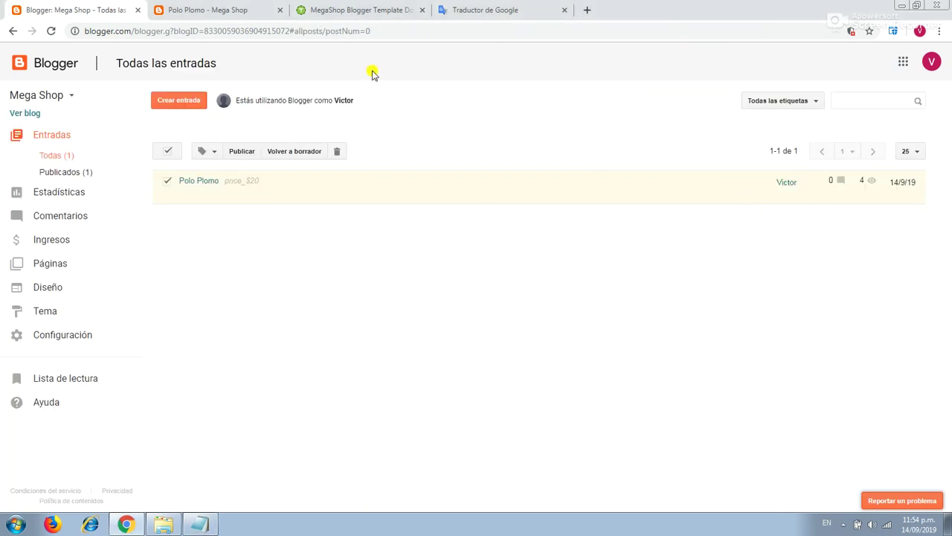
pyautogui.click(223, 6)
pyautogui.click(52, 31)
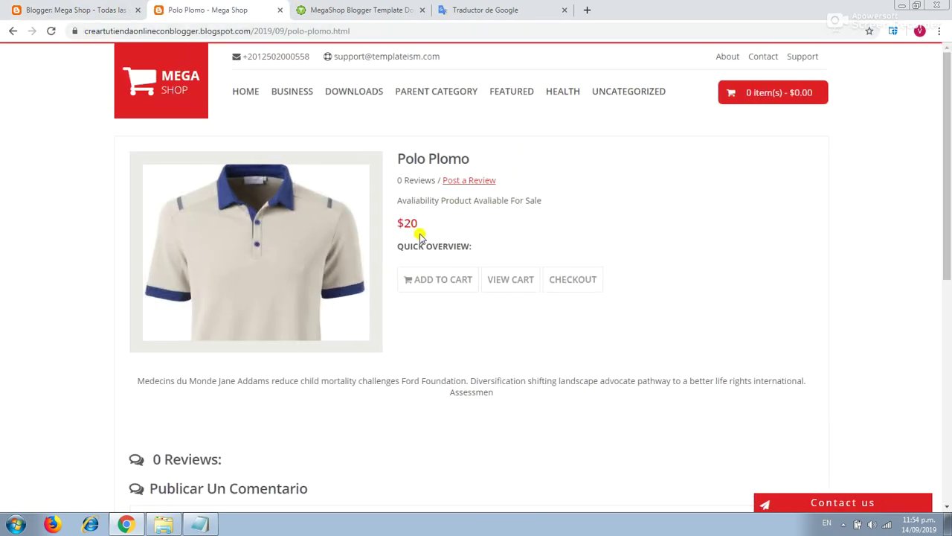
pyautogui.moveTo(417, 224); pyautogui.dragTo(396, 221)
pyautogui.click(474, 221)
# Test the priced product by adding it to the cart, raising its quantity to 5 and removing it.
pyautogui.click(448, 279)
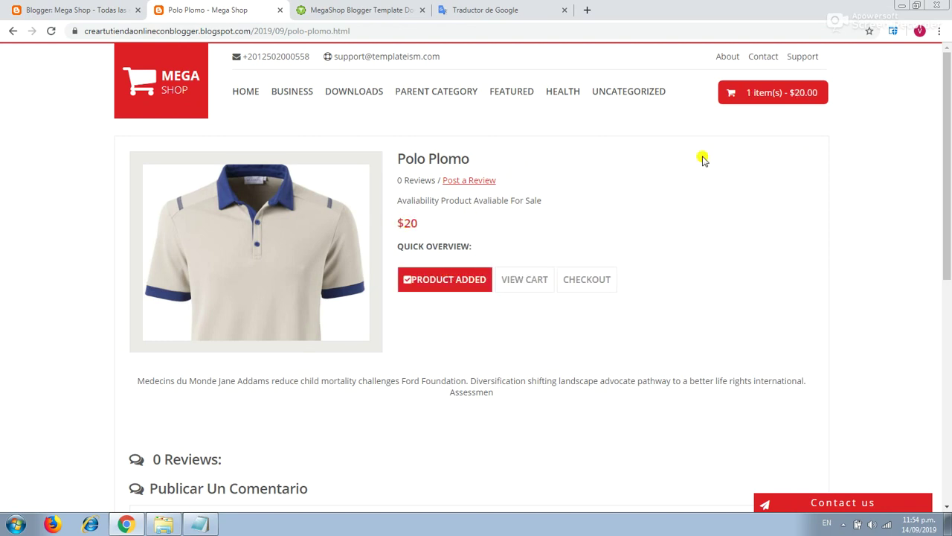
pyautogui.moveTo(779, 96)
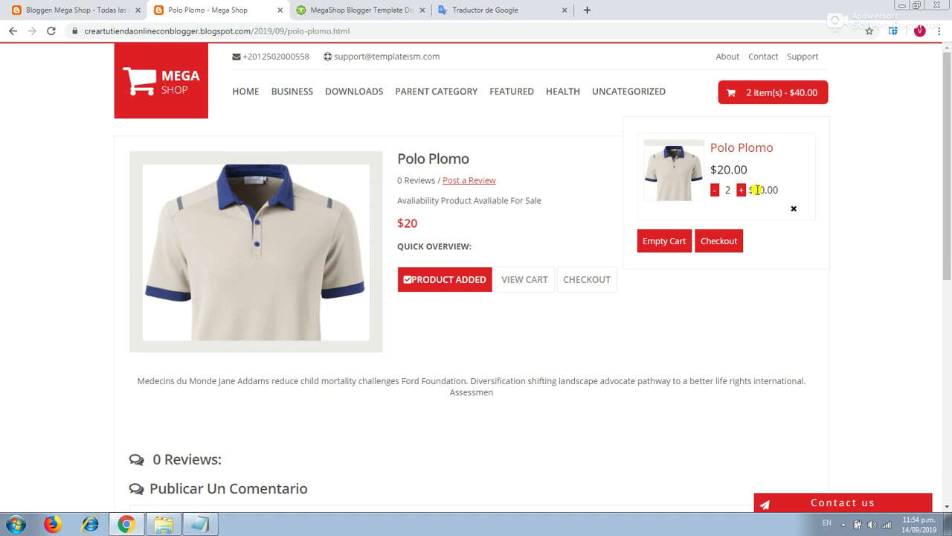
pyautogui.click(742, 190)
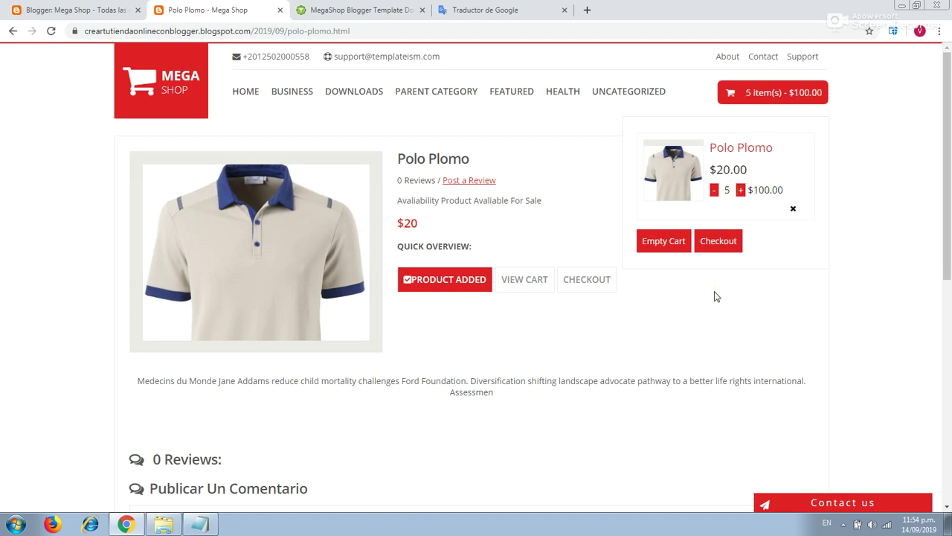
pyautogui.click(793, 208)
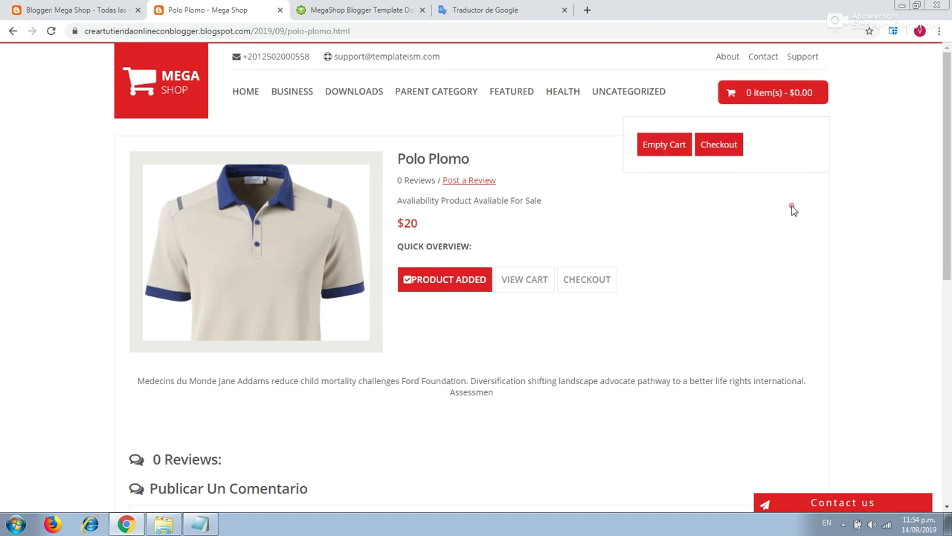
# Read the template documentation section on adding a "Quick overview" to a product.
pyautogui.click(387, 8)
pyautogui.scroll(-5, 786, 248)
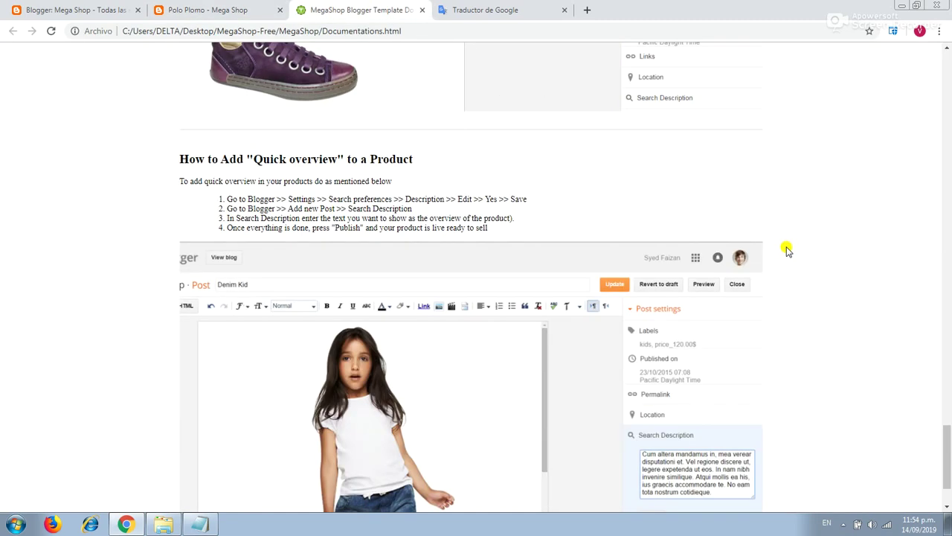
pyautogui.scroll(-2, 787, 248)
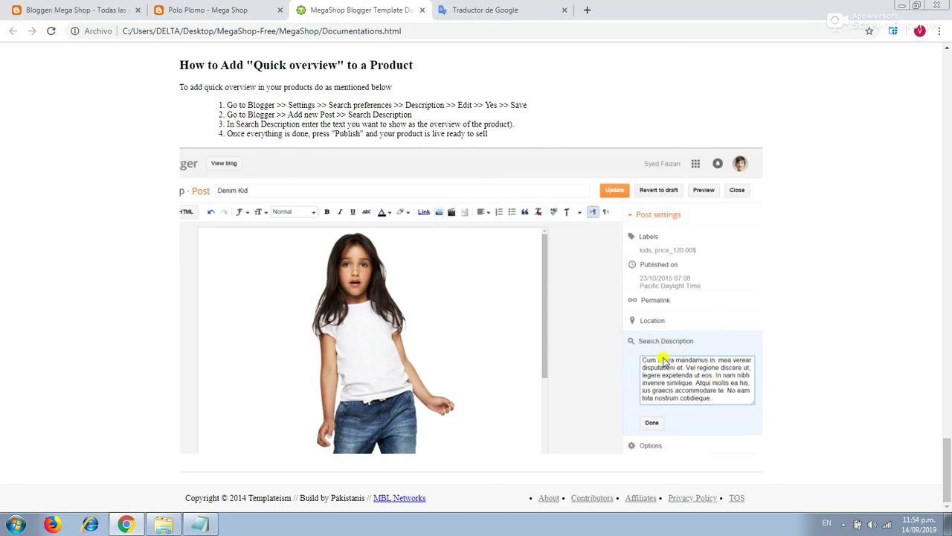
pyautogui.scroll(1, 767, 294)
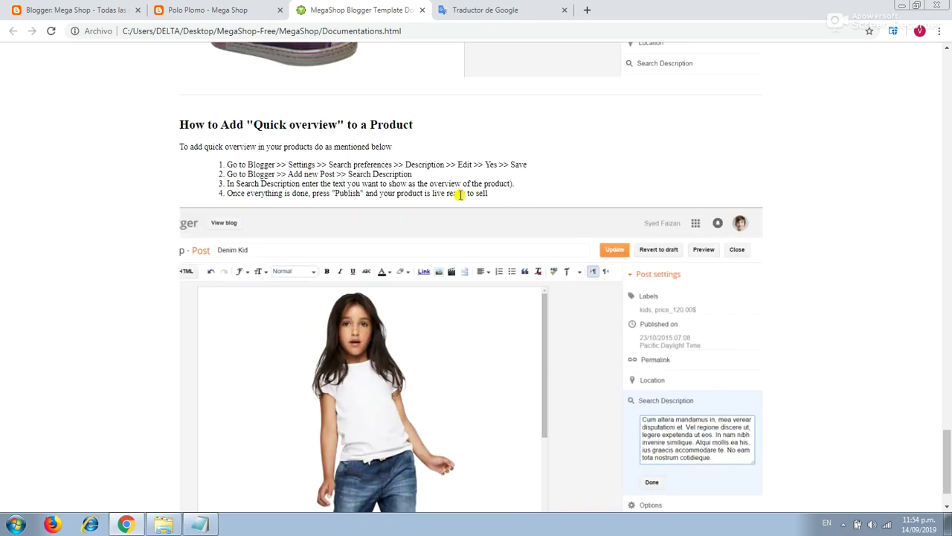
pyautogui.scroll(-1, 736, 392)
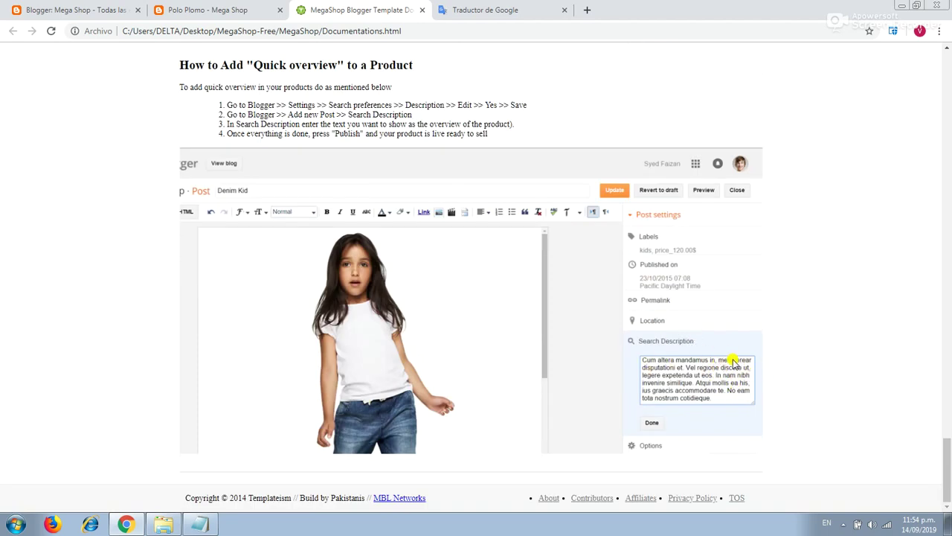
# Open the blog's search preferences in Blogger and enable the search description meta tag with Sí.
pyautogui.click(75, 10)
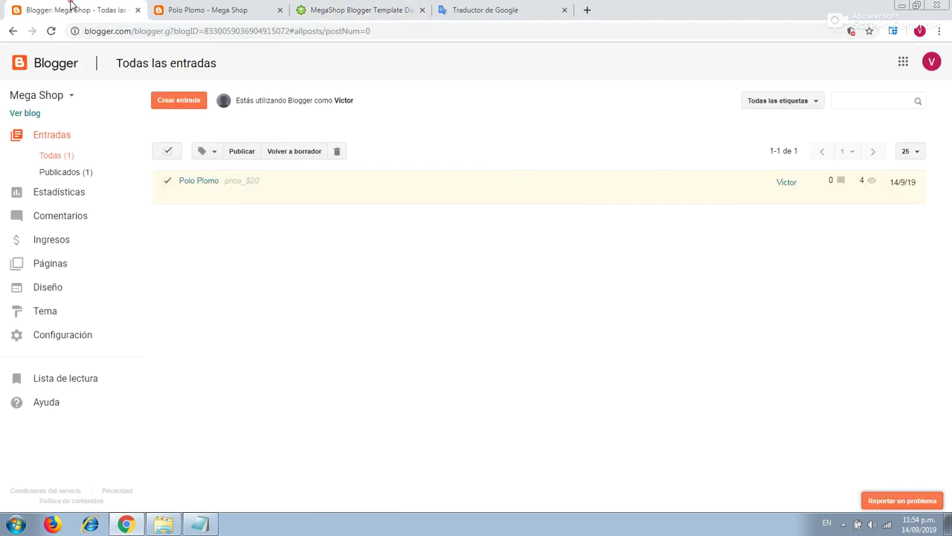
pyautogui.click(69, 339)
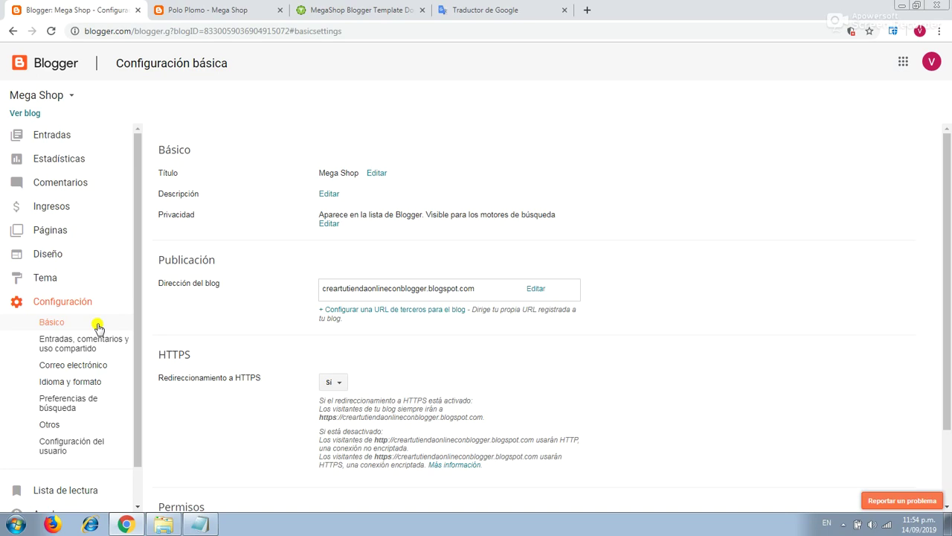
pyautogui.click(66, 408)
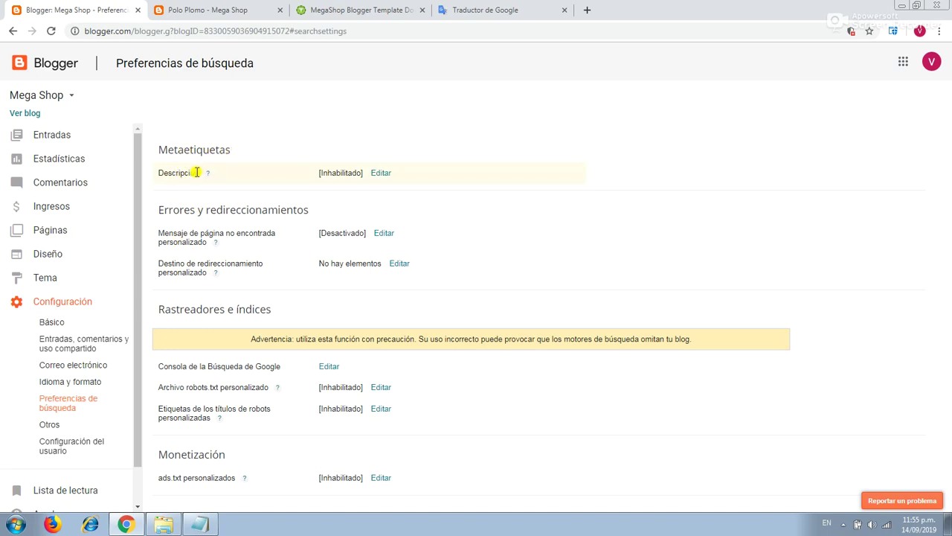
pyautogui.click(379, 173)
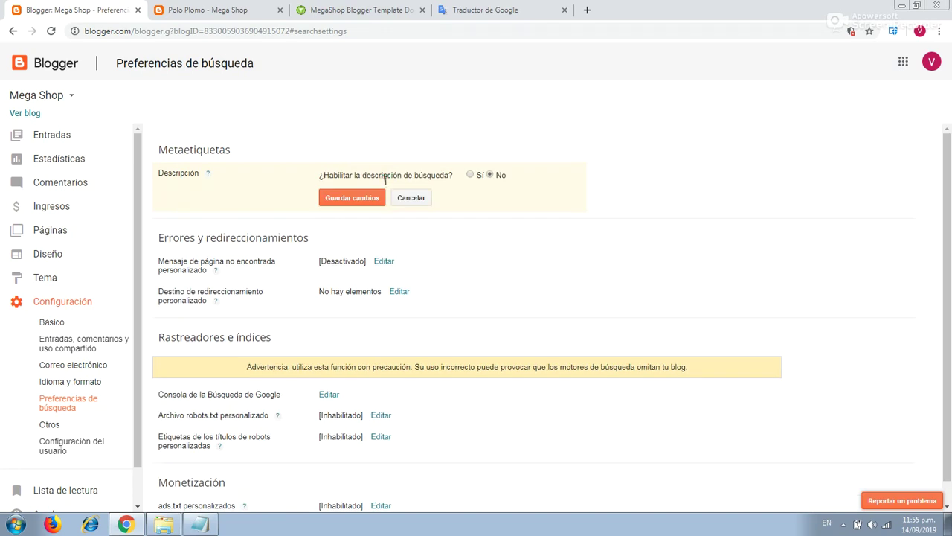
pyautogui.click(470, 175)
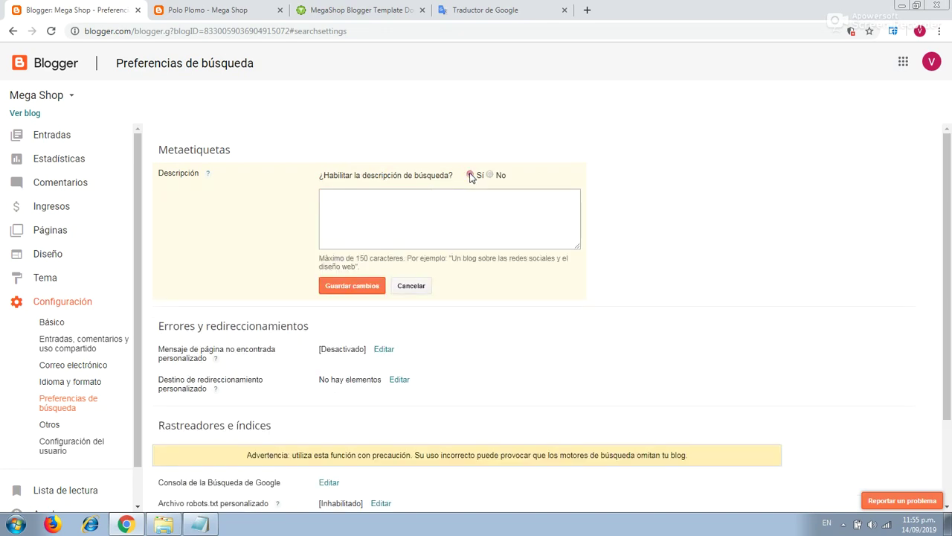
pyautogui.click(377, 204)
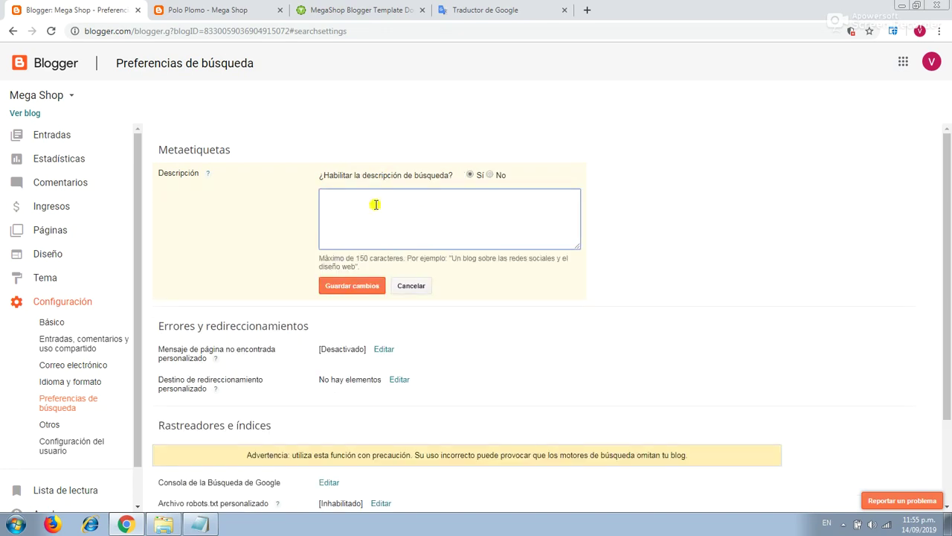
# Copy the product description below the image on the Polo Plomo page and paste it into the blog's search description.
pyautogui.click(212, 9)
pyautogui.moveTo(495, 392); pyautogui.dragTo(150, 378)
pyautogui.rightClick(139, 378)
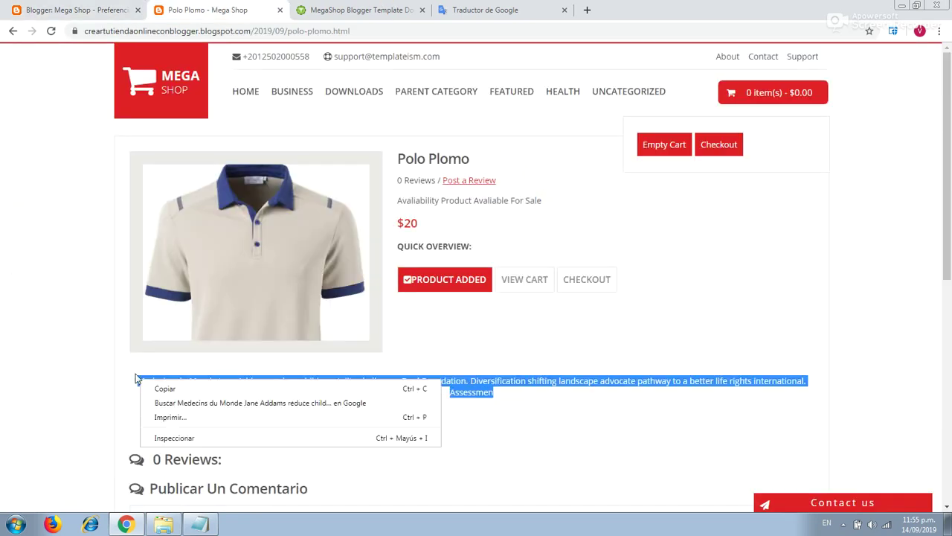
pyautogui.click(156, 390)
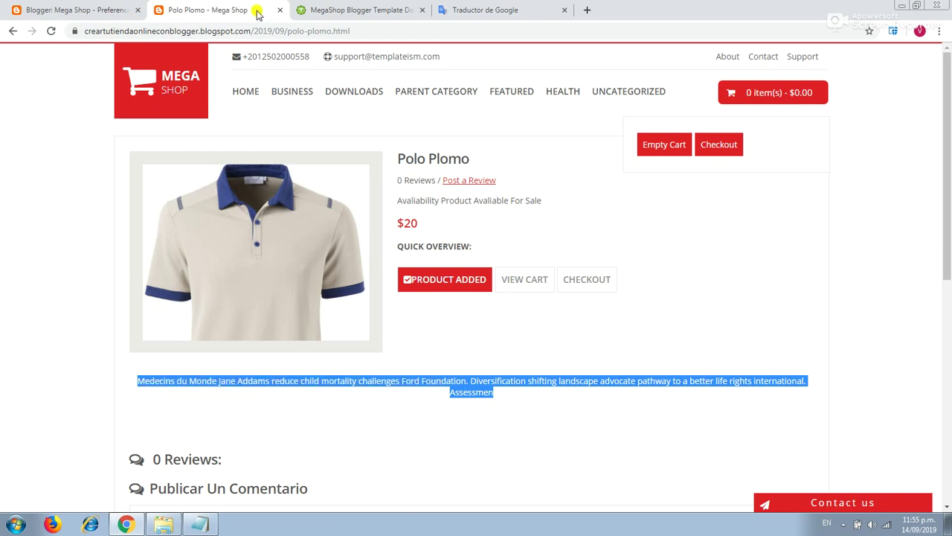
pyautogui.click(91, 9)
pyautogui.hotkey('ctrl', 'v')
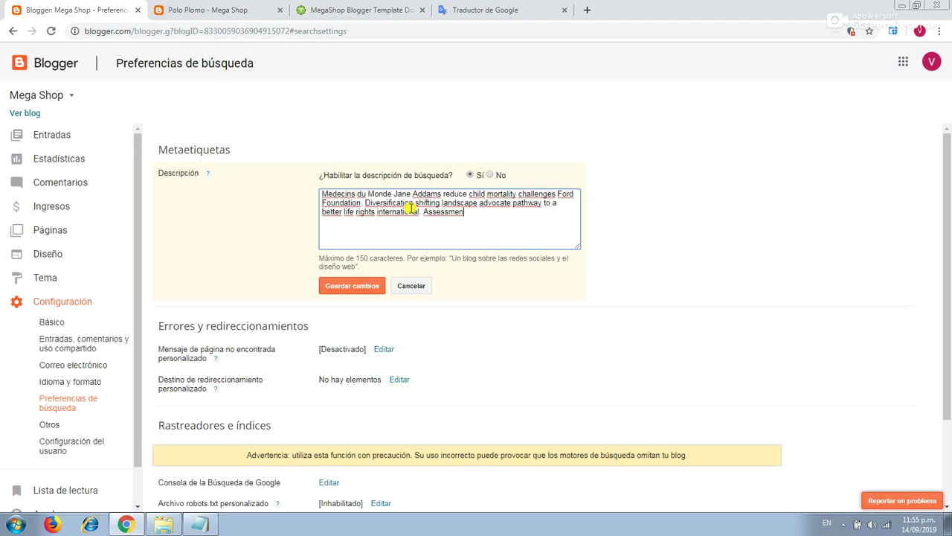
# Shorten the blog's search description by deleting its first sentence, ending in "Ford Foundation.", and save the changes.
pyautogui.click(362, 289)
pyautogui.click(471, 212)
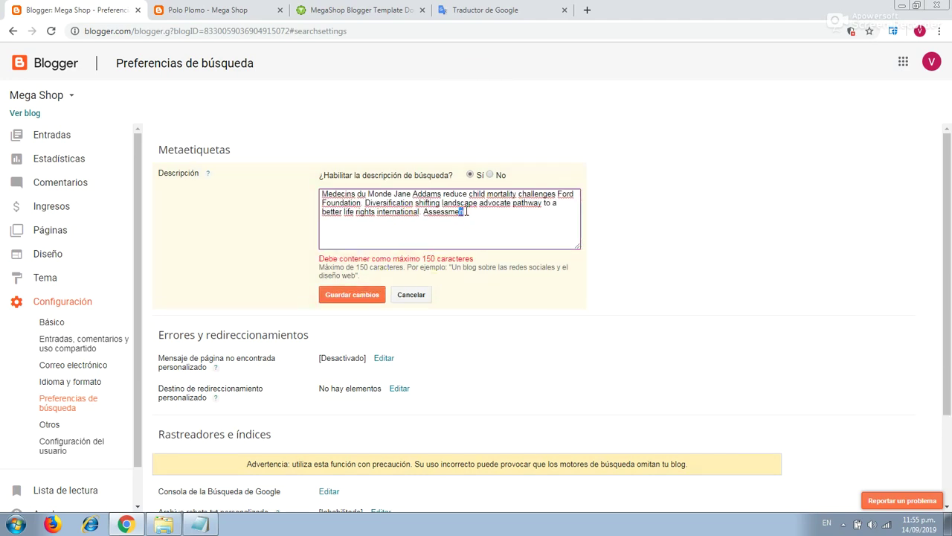
pyautogui.moveTo(365, 202); pyautogui.dragTo(322, 194)
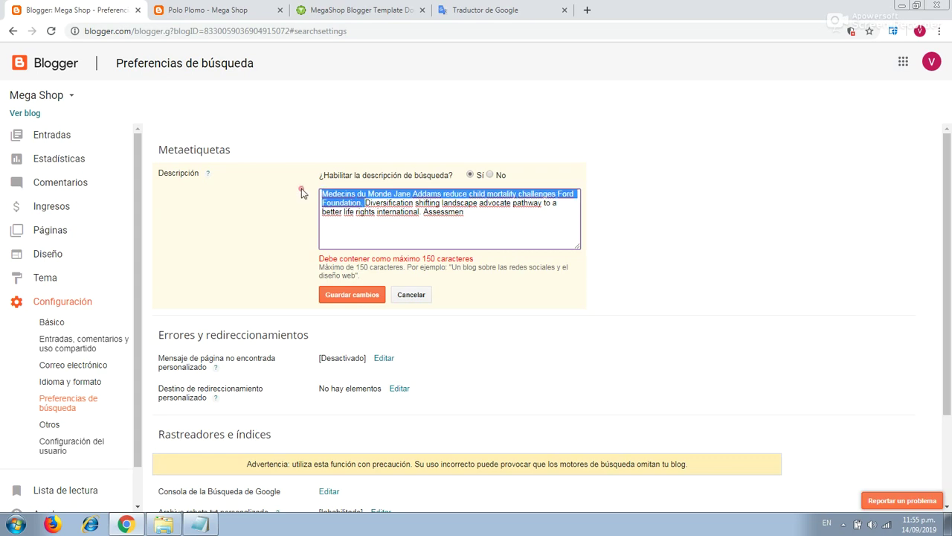
pyautogui.press('BackSpace')
pyautogui.click(355, 294)
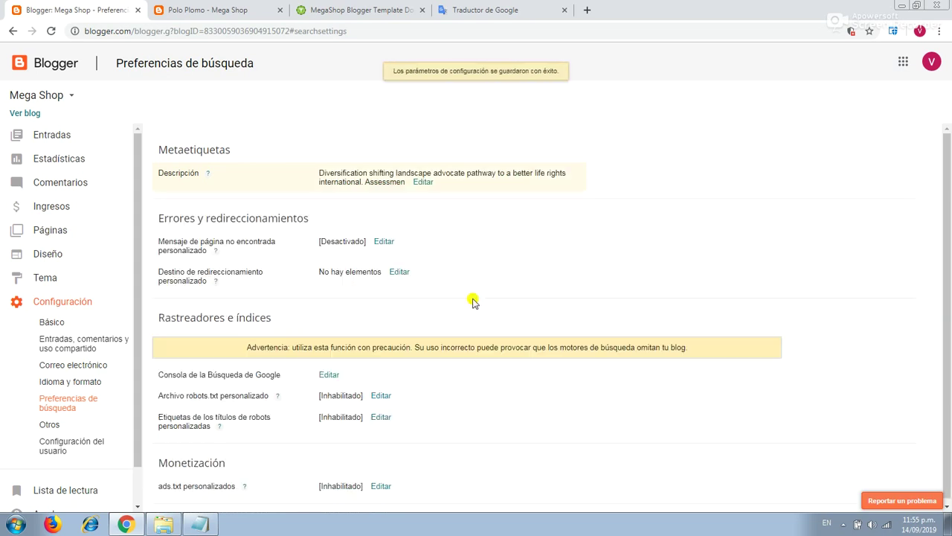
# Open the Polo Plomo post's search description for editing and copy the full description text from the post body.
pyautogui.click(64, 139)
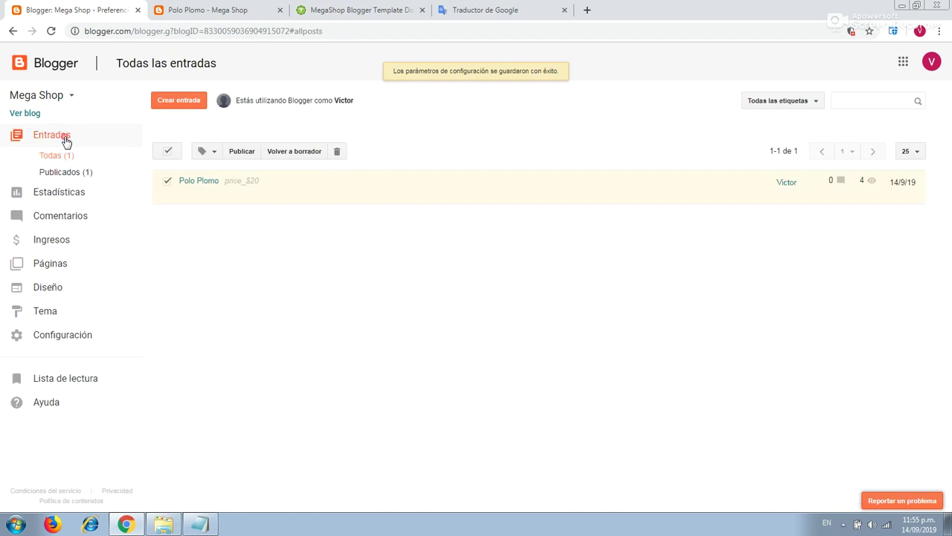
pyautogui.click(184, 196)
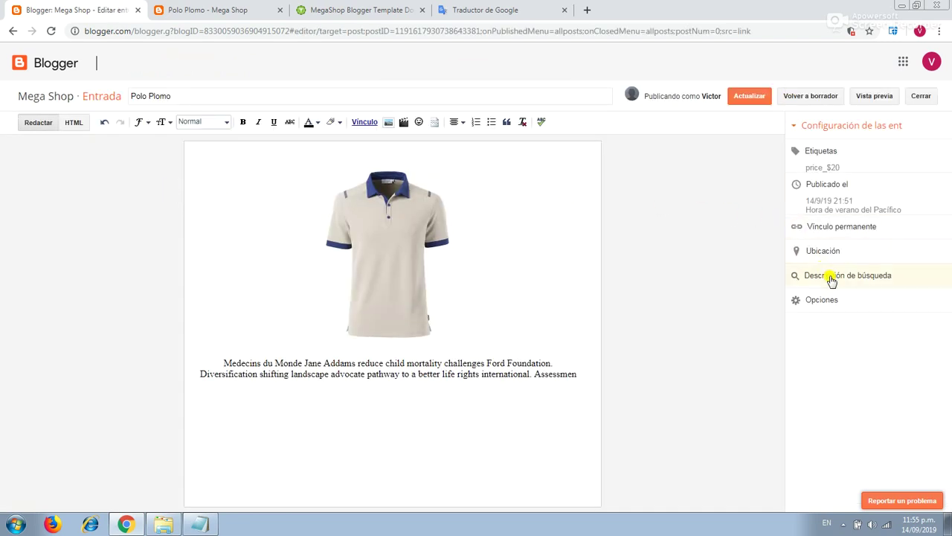
pyautogui.click(831, 281)
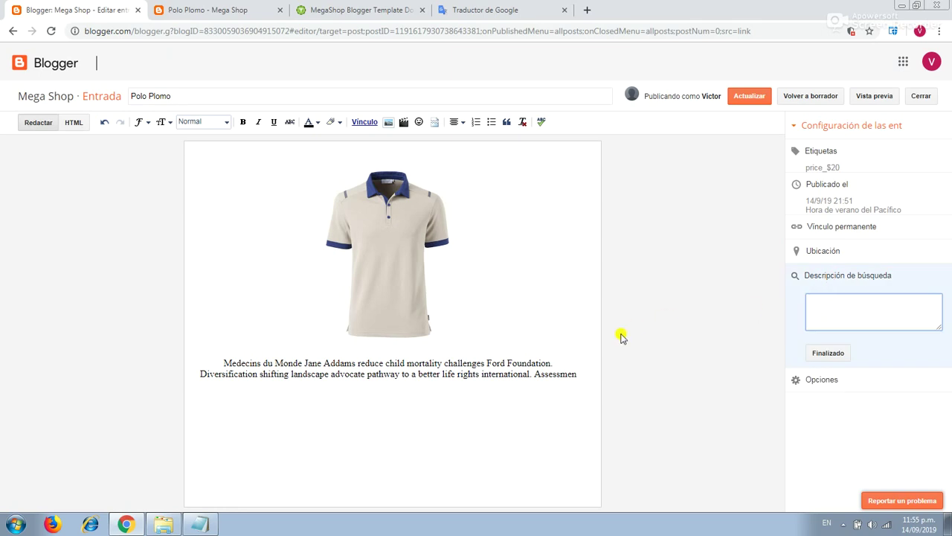
pyautogui.click(581, 375)
pyautogui.moveTo(310, 376); pyautogui.dragTo(223, 364)
pyautogui.rightClick(222, 363)
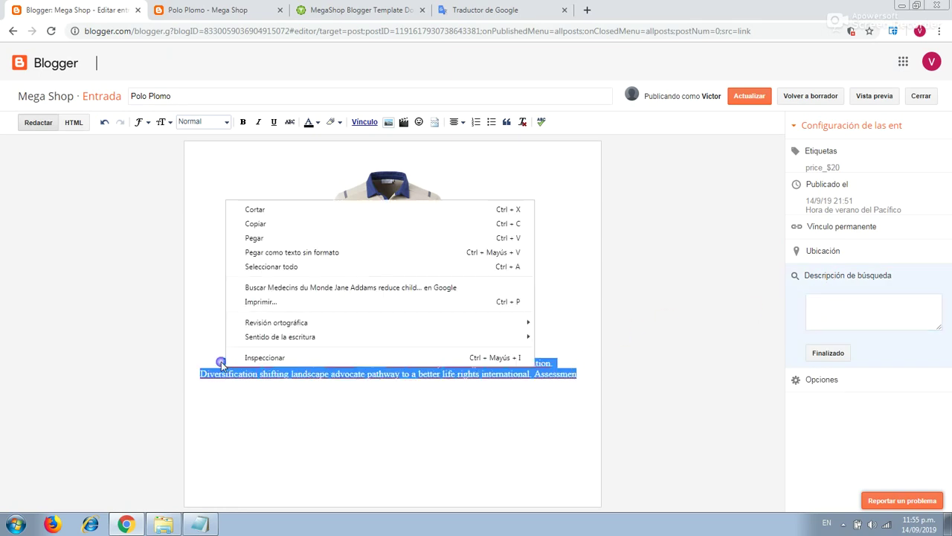
pyautogui.click(261, 224)
# Paste the copied text as the Polo Plomo post's search description, finalize it and update the post.
pyautogui.click(834, 315)
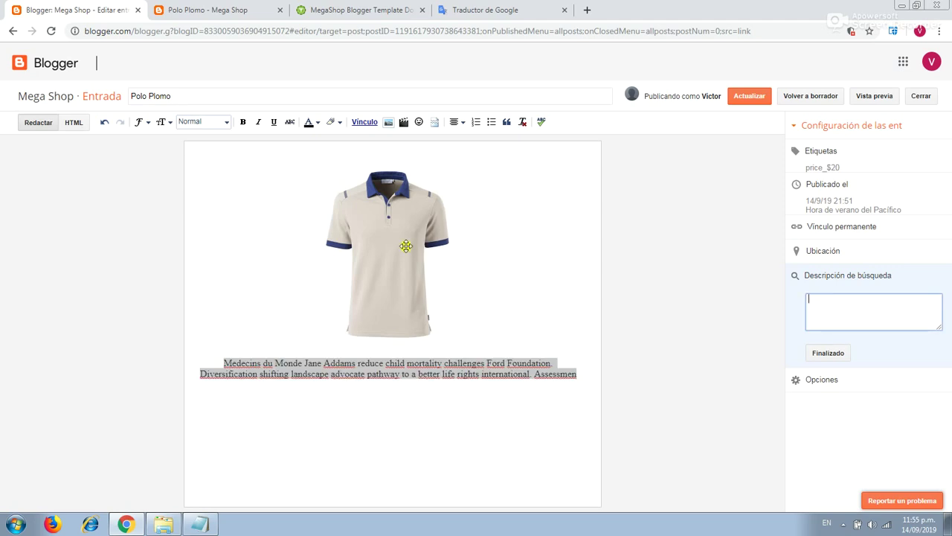
pyautogui.click(405, 239)
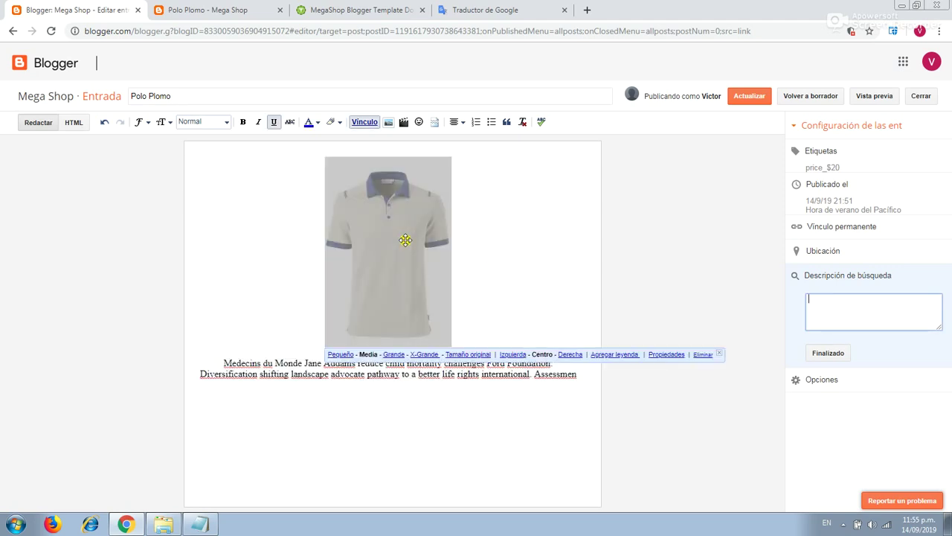
pyautogui.click(560, 392)
pyautogui.click(828, 305)
pyautogui.hotkey('ctrl', 'v')
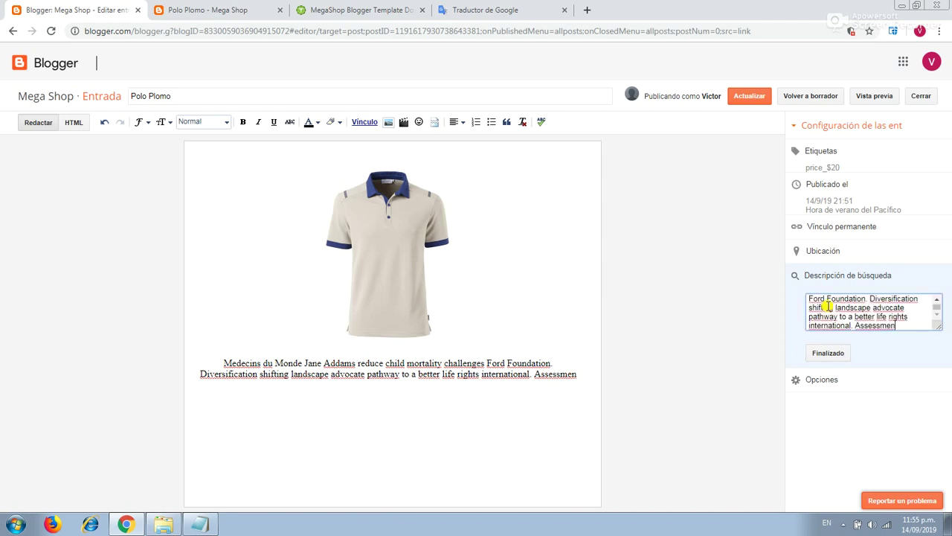
pyautogui.click(828, 352)
pyautogui.click(753, 101)
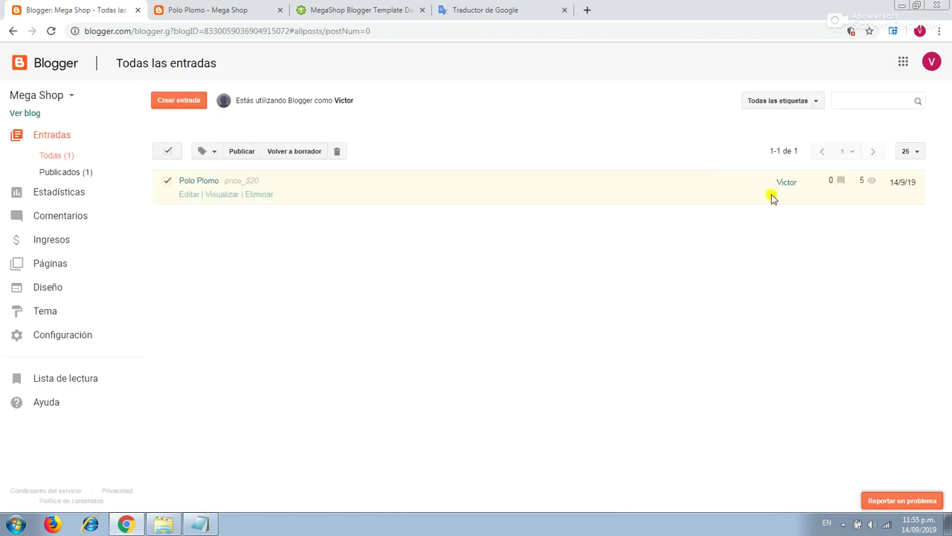
# Compare the quick overview on the Polo Plomo product page with the description text below the product image.
pyautogui.click(208, 9)
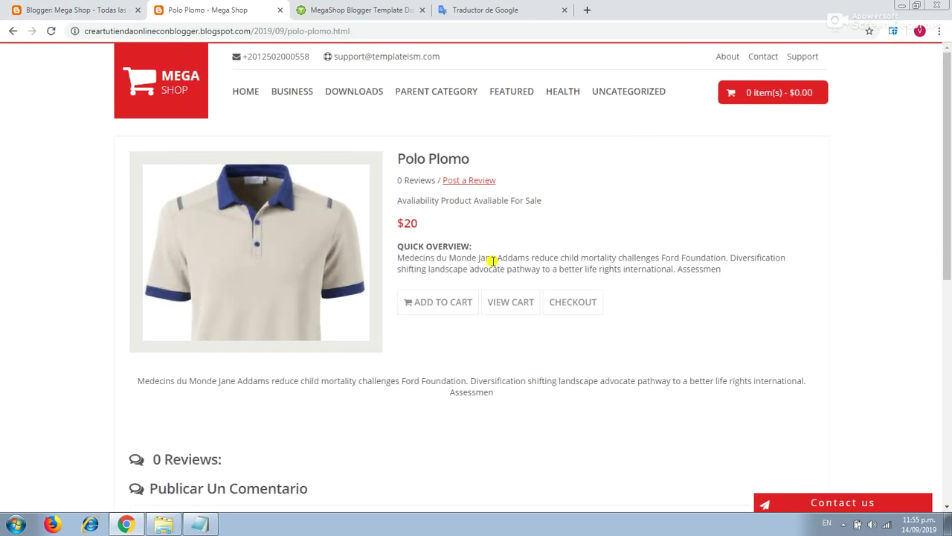
pyautogui.moveTo(727, 269); pyautogui.dragTo(407, 258)
pyautogui.moveTo(502, 397); pyautogui.dragTo(170, 378)
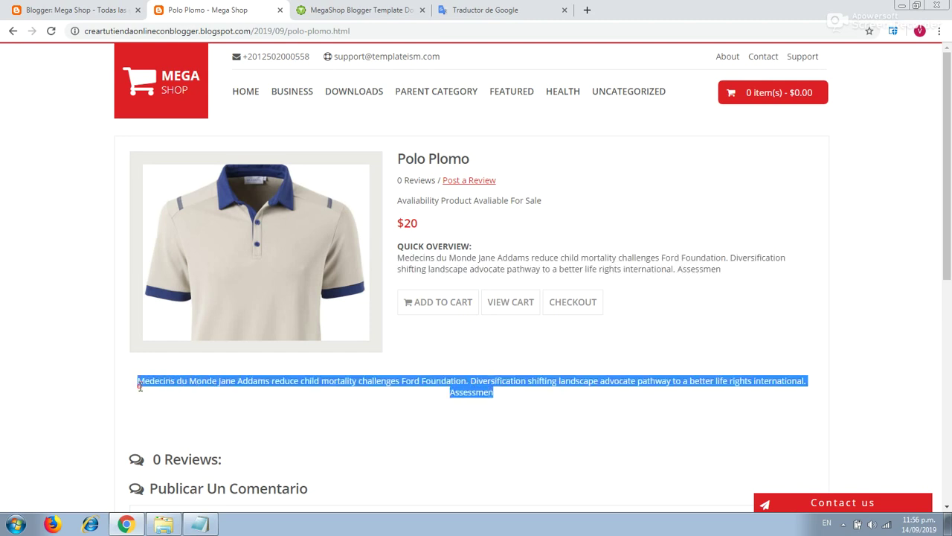
pyautogui.moveTo(488, 390); pyautogui.dragTo(365, 396)
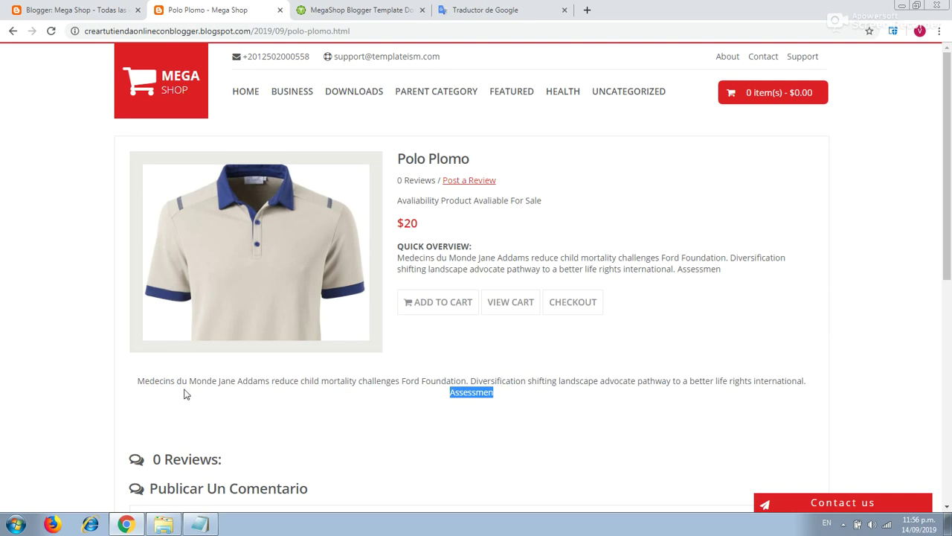
pyautogui.moveTo(186, 395); pyautogui.dragTo(138, 384)
# Delete the description text below the shirt image in the Polo Plomo post and update the post.
pyautogui.click(28, 9)
pyautogui.moveTo(219, 195)
pyautogui.click(190, 194)
pyautogui.moveTo(577, 374); pyautogui.dragTo(222, 363)
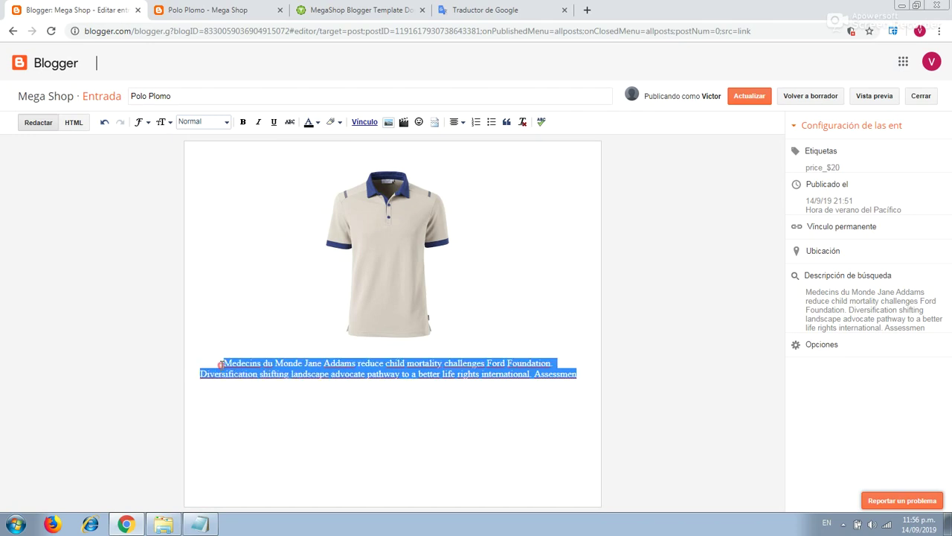
pyautogui.press('Delete')
pyautogui.click(748, 97)
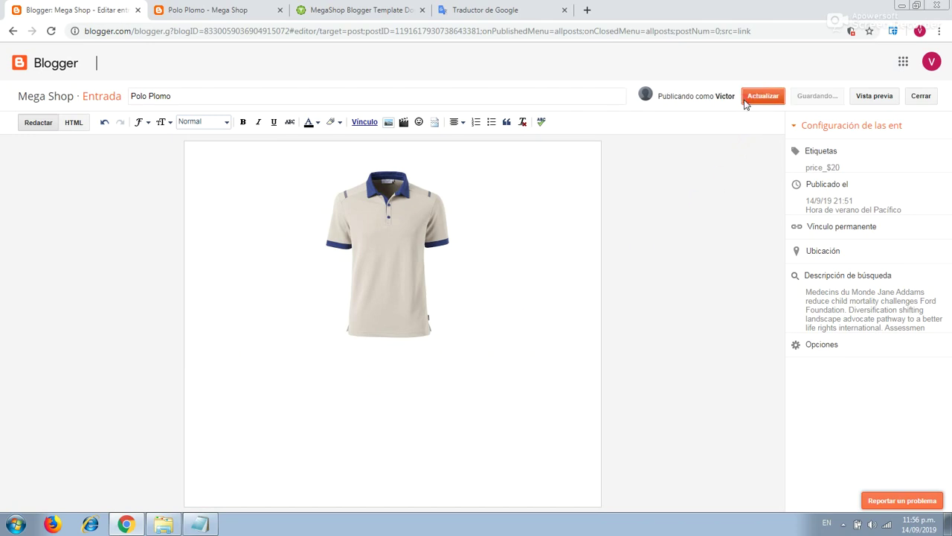
# Reload the Polo Plomo product page and check the quick overview and the area below the image.
pyautogui.click(269, 10)
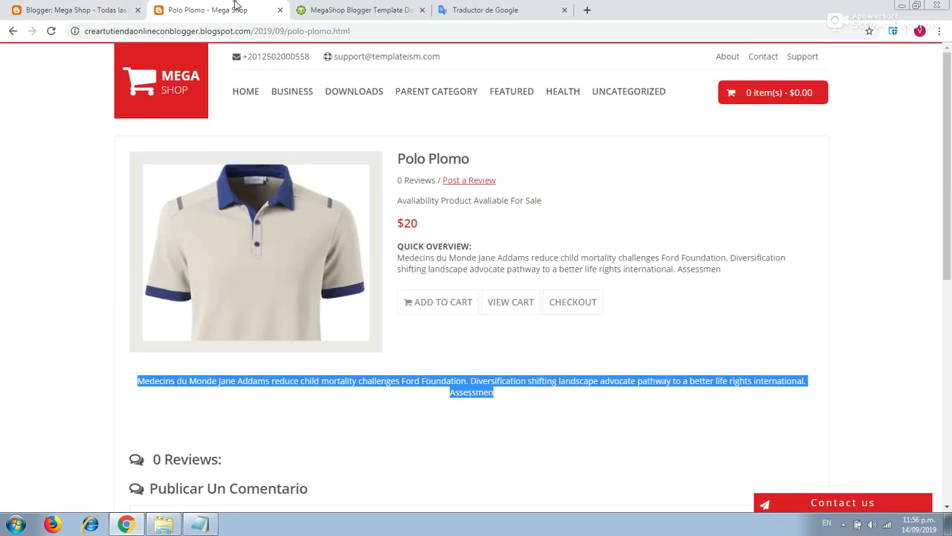
pyautogui.click(51, 31)
pyautogui.moveTo(746, 271); pyautogui.dragTo(397, 257)
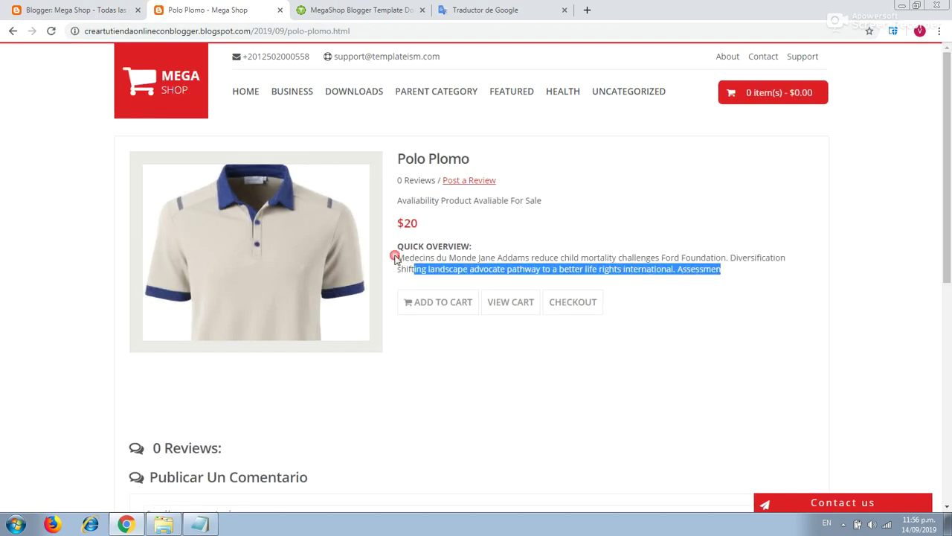
# Reopen the Polo Plomo post to review its search description, finalize it as is and update the post.
pyautogui.click(95, 6)
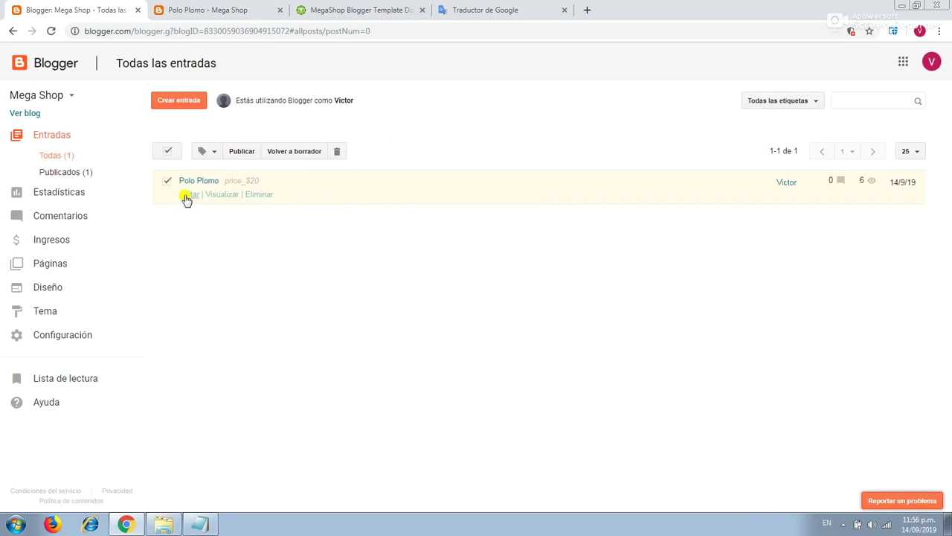
pyautogui.click(186, 195)
pyautogui.click(873, 283)
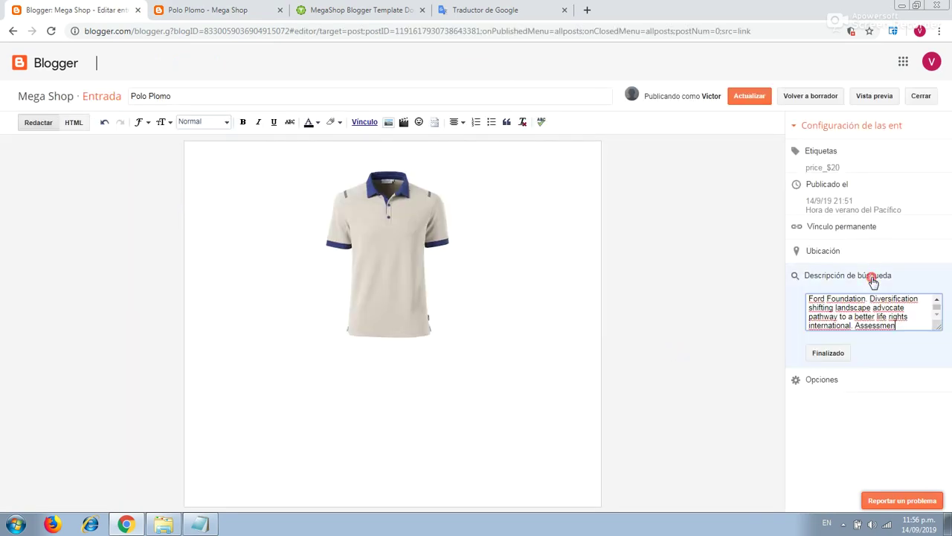
pyautogui.click(833, 354)
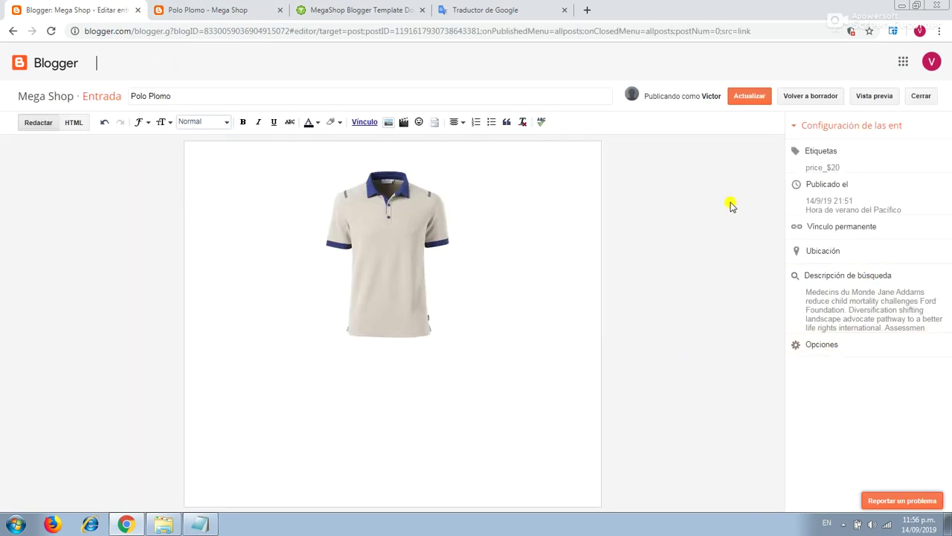
pyautogui.click(748, 96)
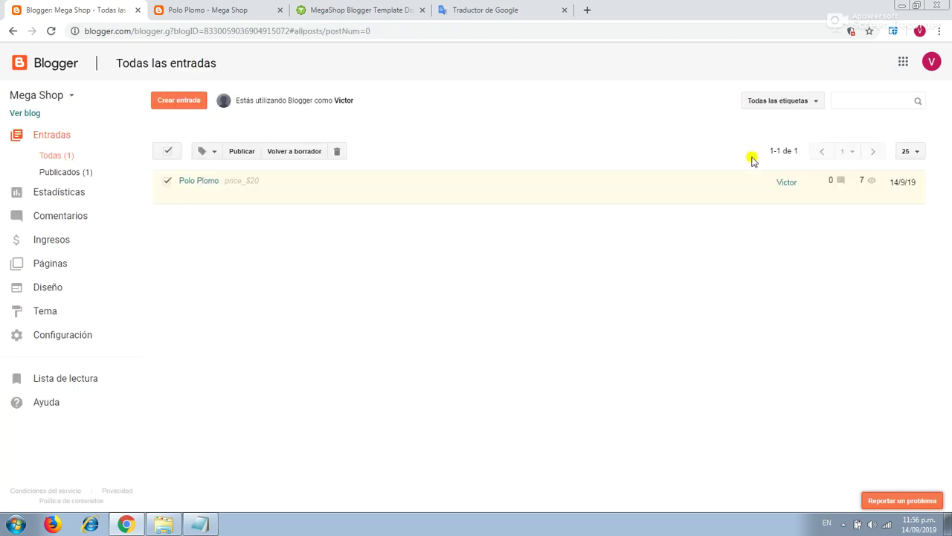
# Review the blog's search description in the search preferences, save it as is and return to the Polo Plomo page.
pyautogui.click(75, 336)
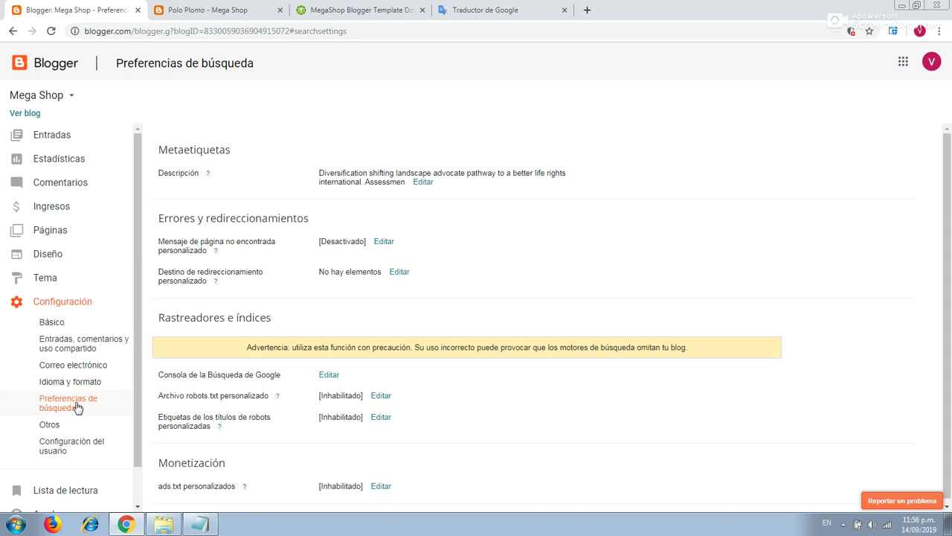
pyautogui.click(422, 183)
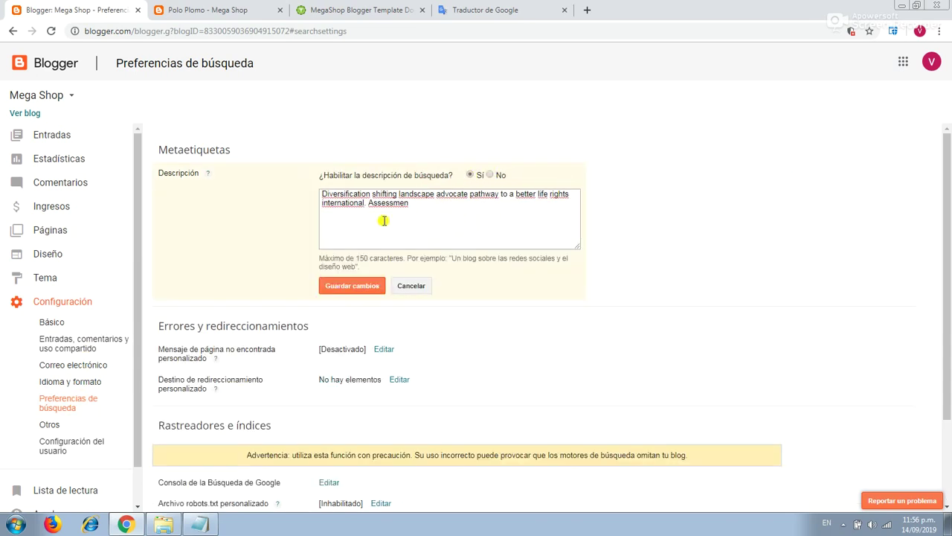
pyautogui.click(368, 289)
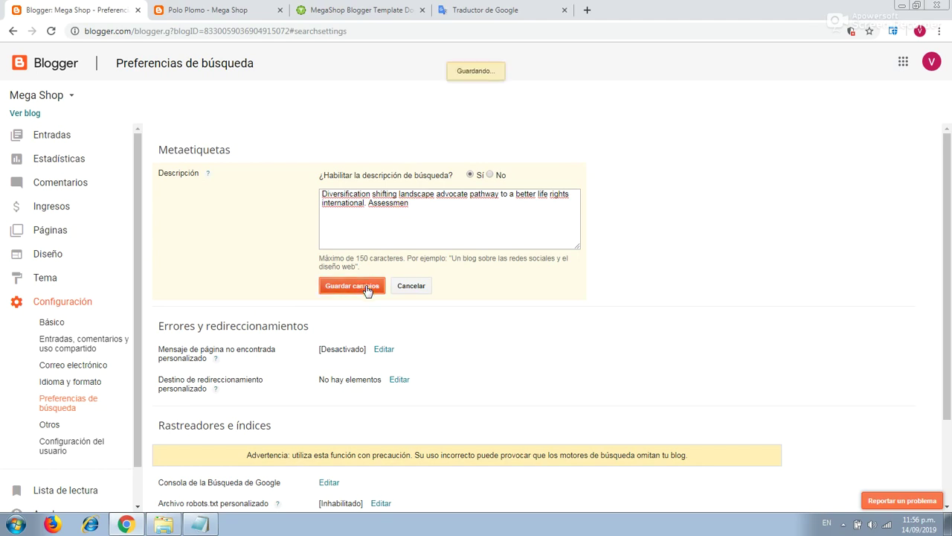
pyautogui.click(218, 6)
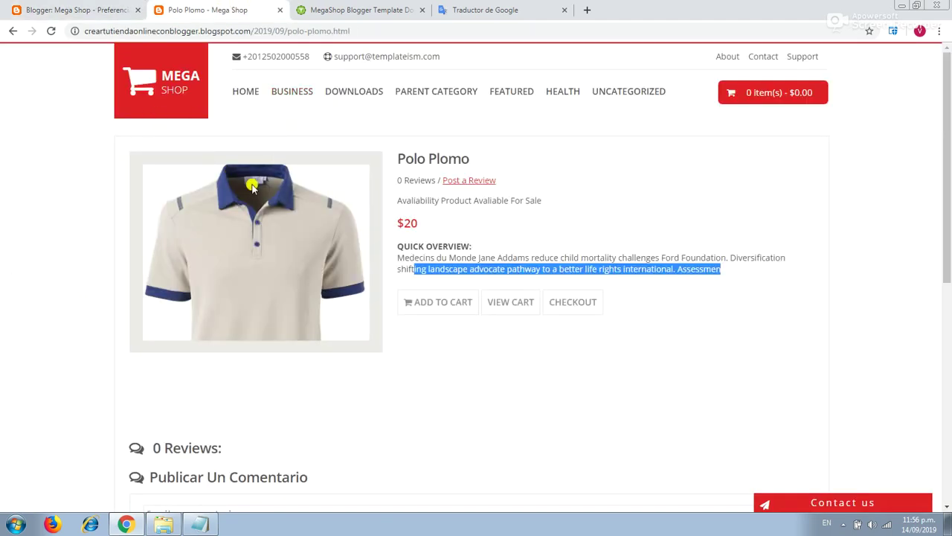
# Open the shop's home page, add Polo Plomo to the cart from the latest products and view the cart contents.
pyautogui.click(249, 91)
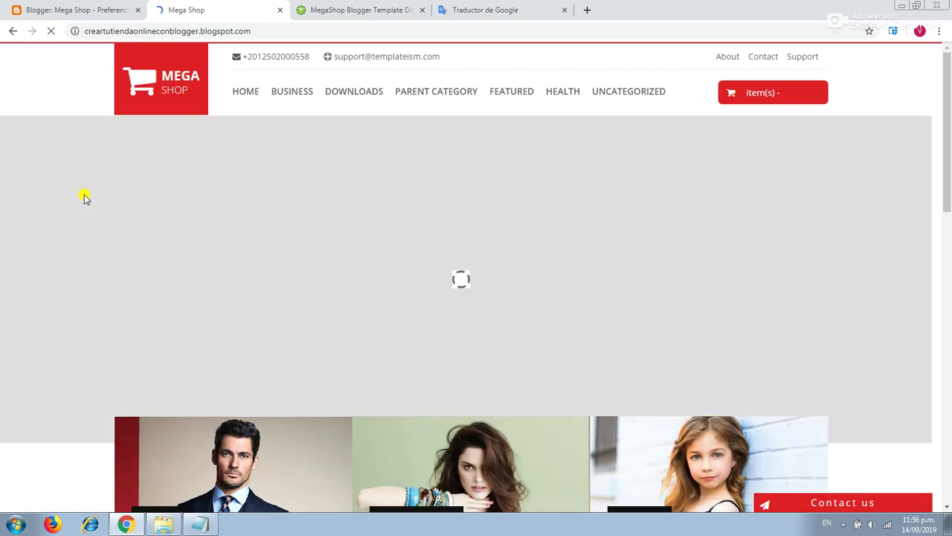
pyautogui.scroll(-6, 83, 198)
pyautogui.scroll(6, 551, 285)
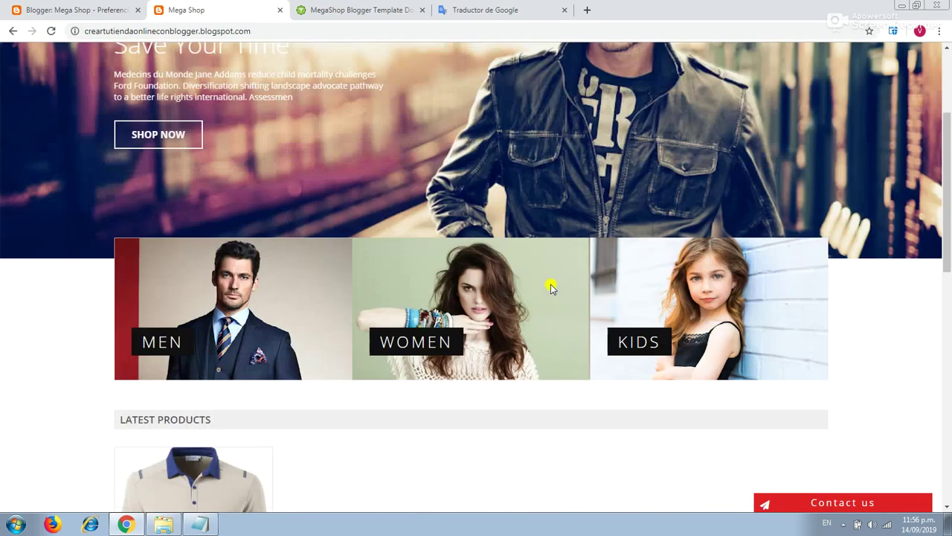
pyautogui.scroll(-5, 602, 258)
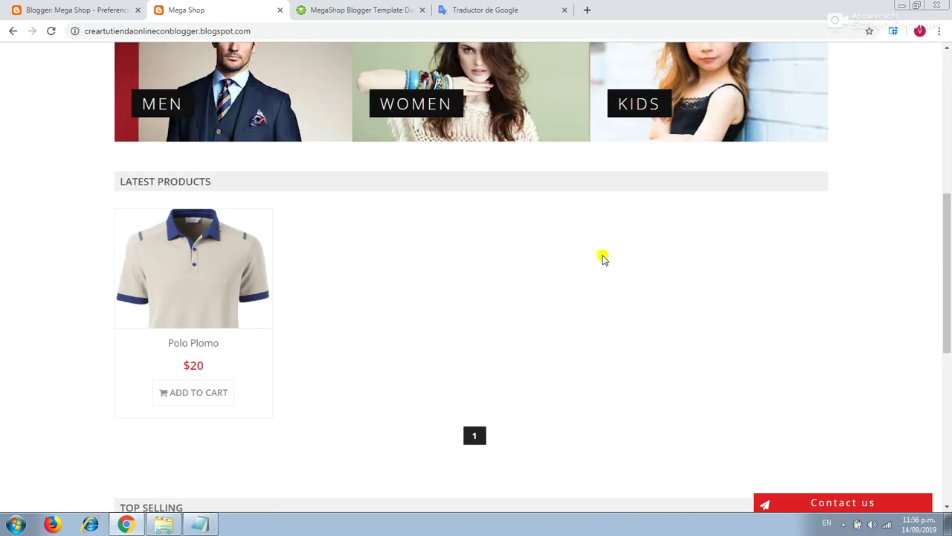
pyautogui.click(201, 392)
pyautogui.scroll(5, 614, 334)
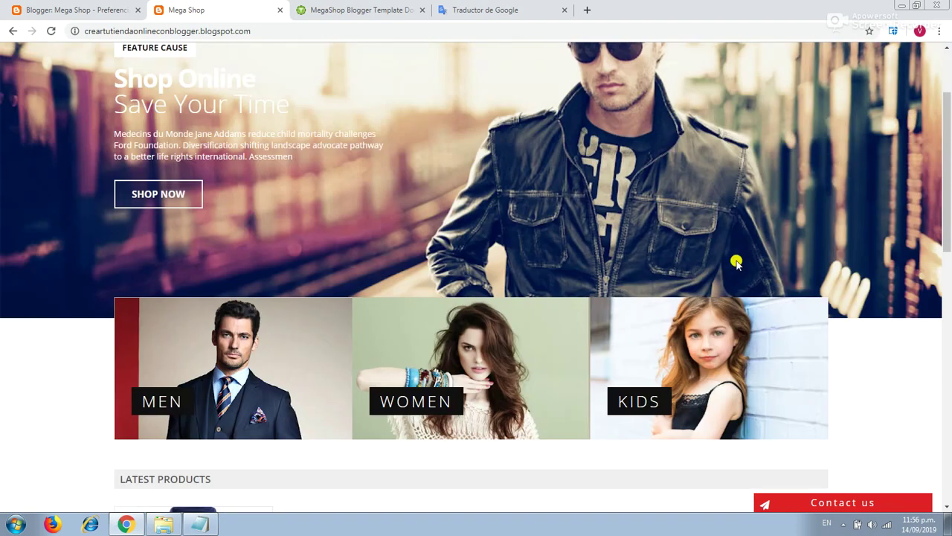
pyautogui.click(794, 93)
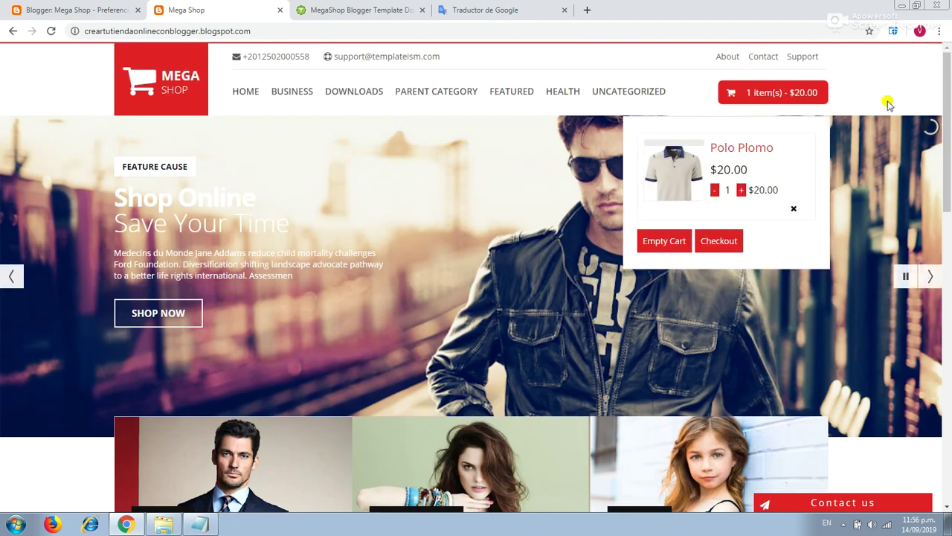
# Examine the home page's product sections and the About, Site Links and Popular Posts columns in the footer.
pyautogui.scroll(-2, 859, 298)
pyautogui.scroll(-10, 855, 296)
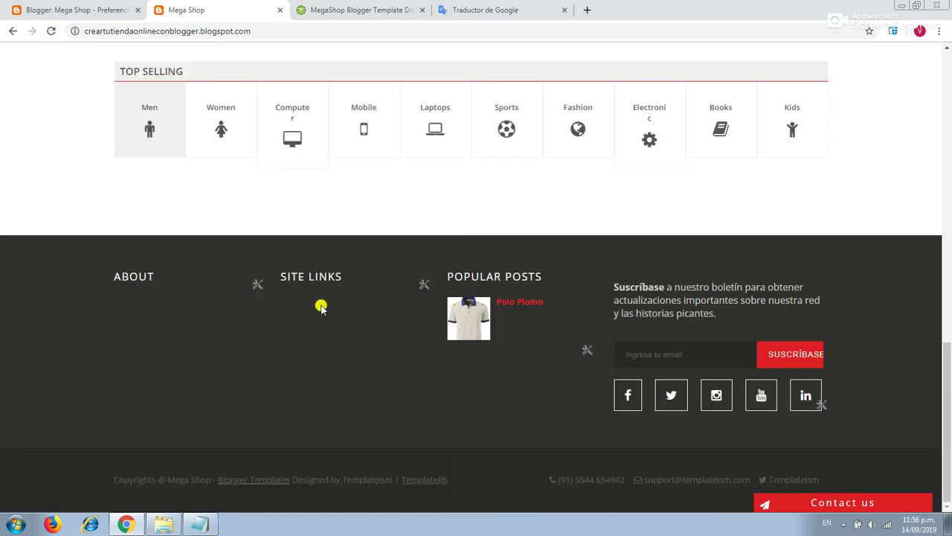
pyautogui.scroll(8, 342, 294)
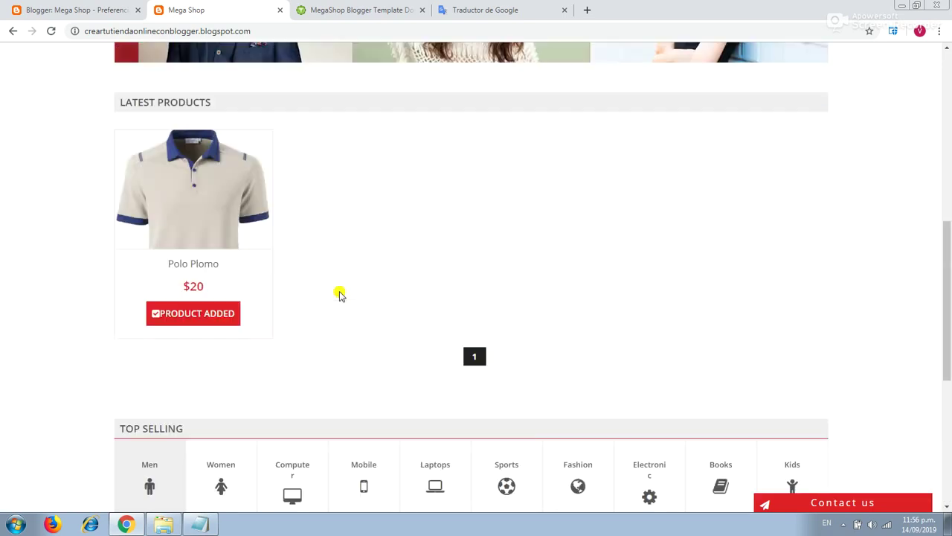
pyautogui.scroll(-3, 340, 298)
pyautogui.scroll(-5, 340, 300)
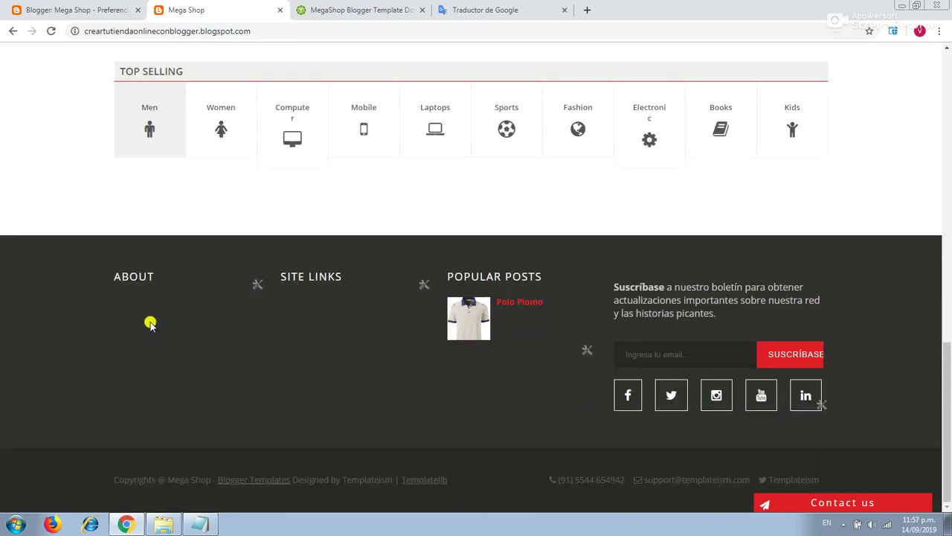
# Copy the blog's meta description text from the search preferences and save the description as is.
pyautogui.click(82, 9)
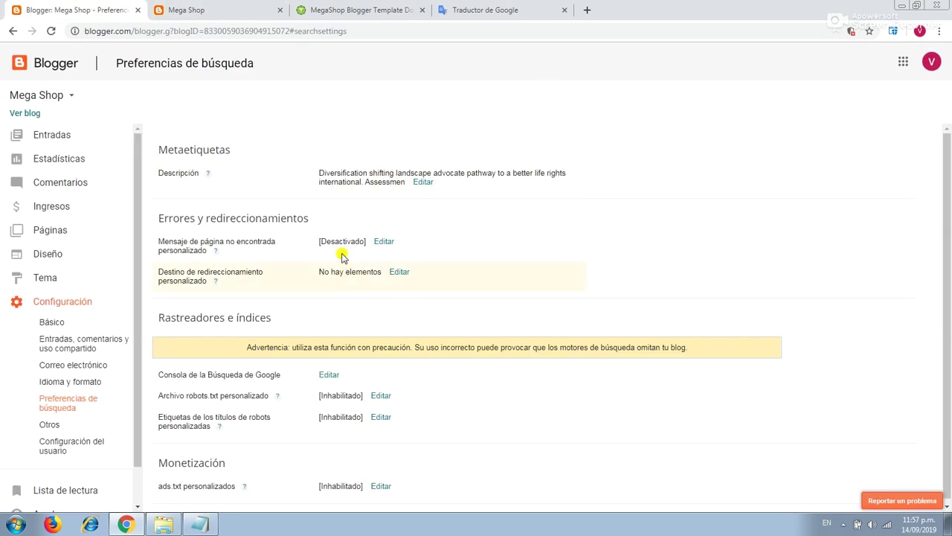
pyautogui.click(421, 182)
pyautogui.hotkey('ctrl', 'c')
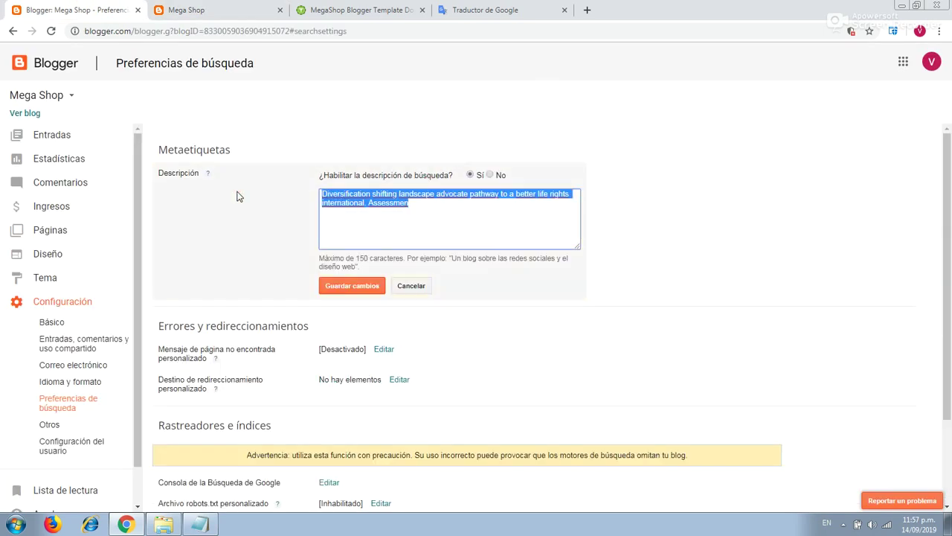
pyautogui.click(357, 285)
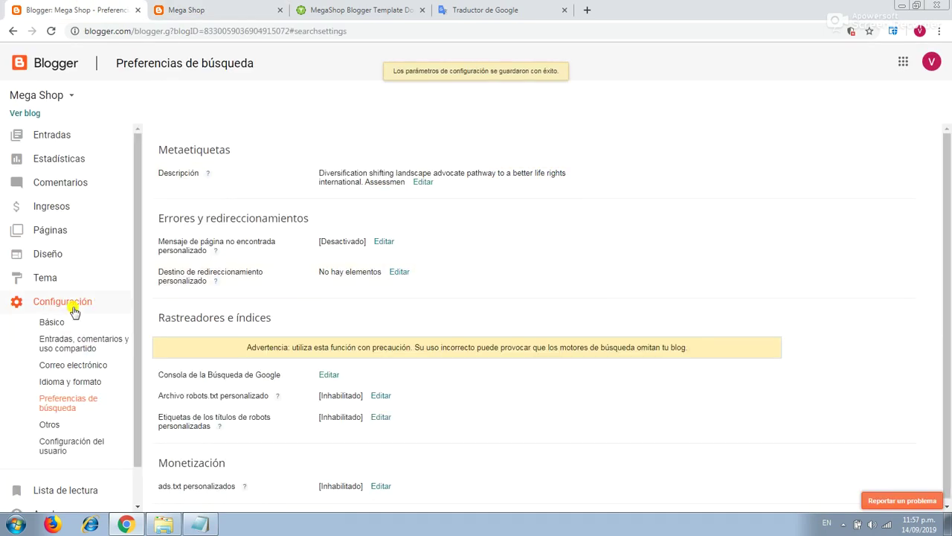
# Paste the copied description as the content of the About gadget in the layout's FOOTERSEC1 and save it.
pyautogui.click(60, 255)
pyautogui.scroll(-10, 685, 296)
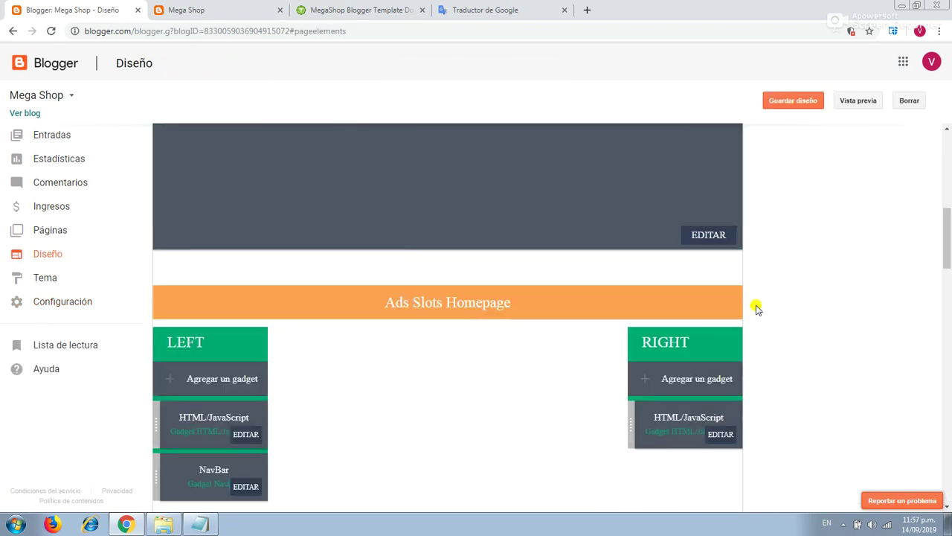
pyautogui.scroll(-15, 756, 308)
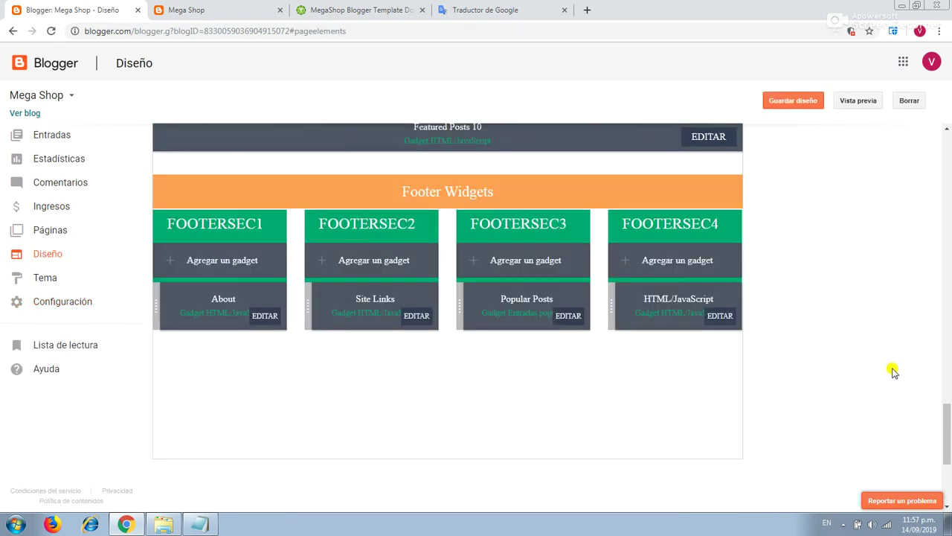
pyautogui.click(265, 315)
pyautogui.click(153, 204)
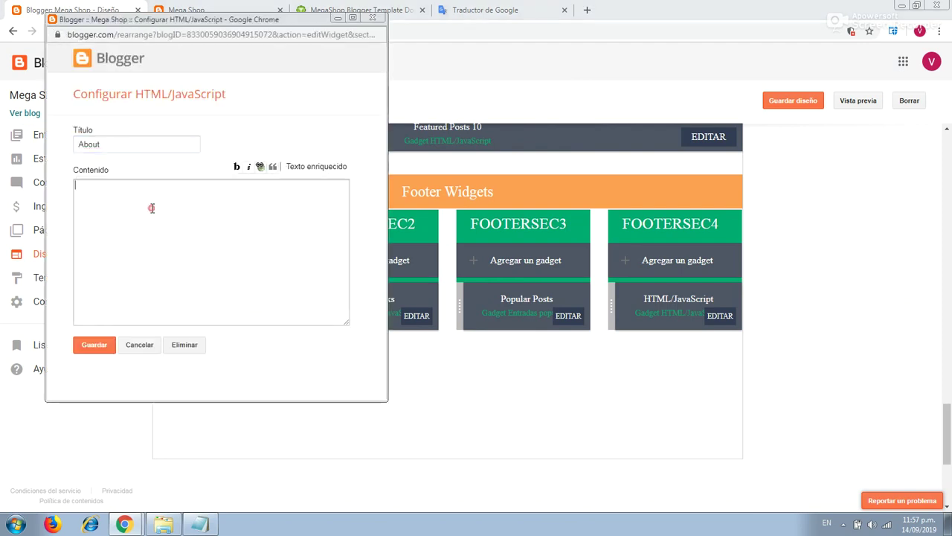
pyautogui.hotkey('ctrl', 'v')
pyautogui.click(95, 346)
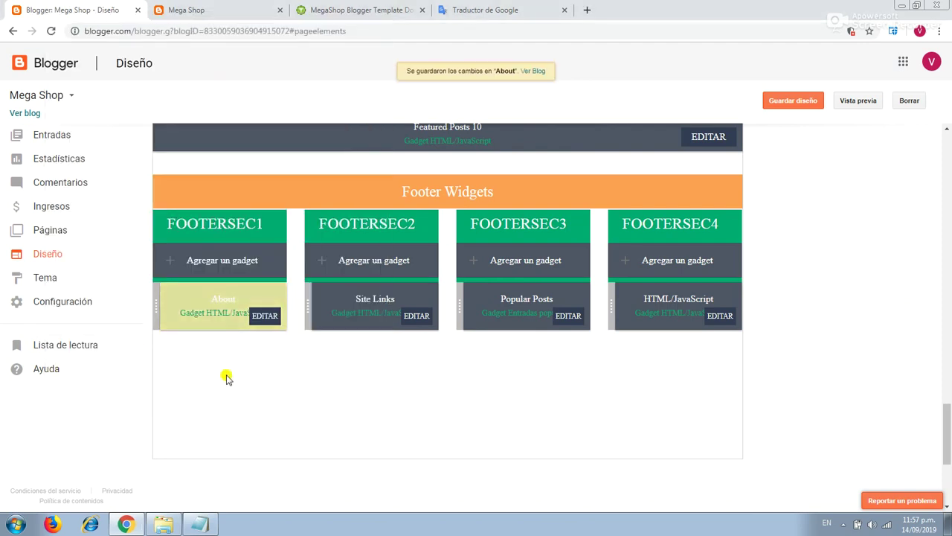
# Enter "Inicio" as the content of the Site Links gadget in FOOTERSEC2 and copy the shop's home page address.
pyautogui.click(420, 320)
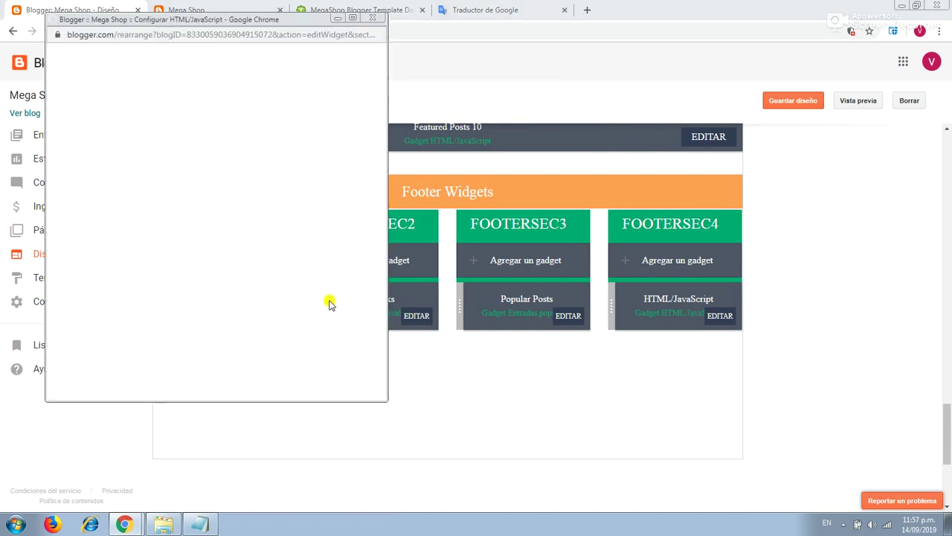
pyautogui.click(156, 226)
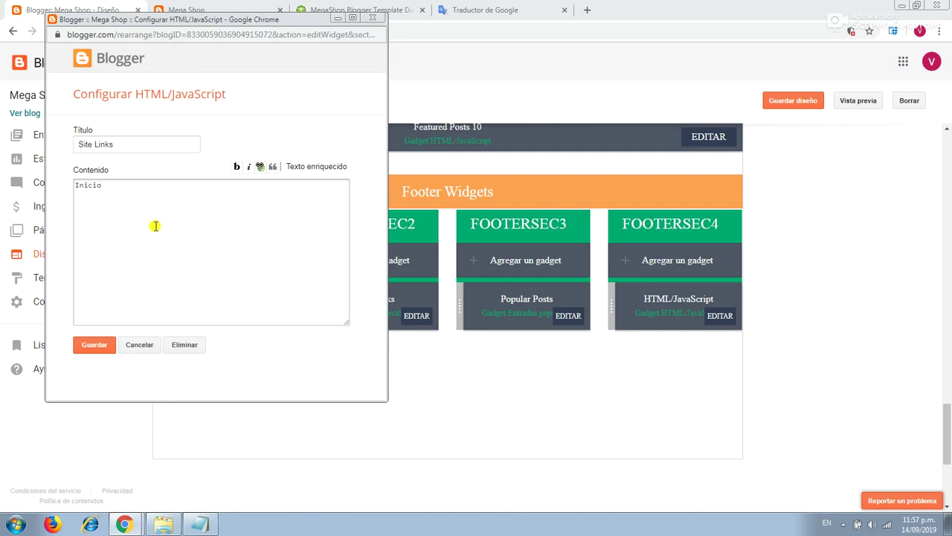
pyautogui.click(337, 17)
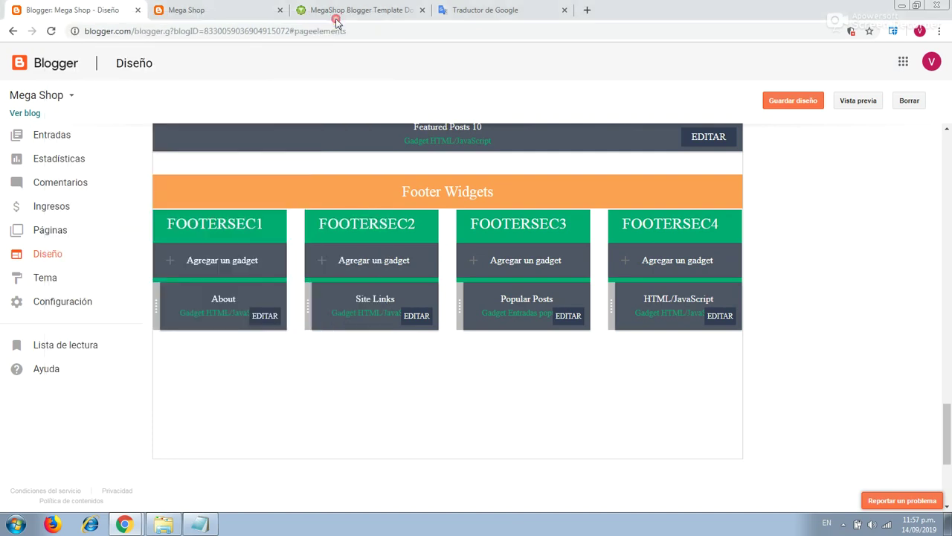
pyautogui.click(229, 8)
pyautogui.click(262, 28)
pyautogui.hotkey('ctrl', 'c')
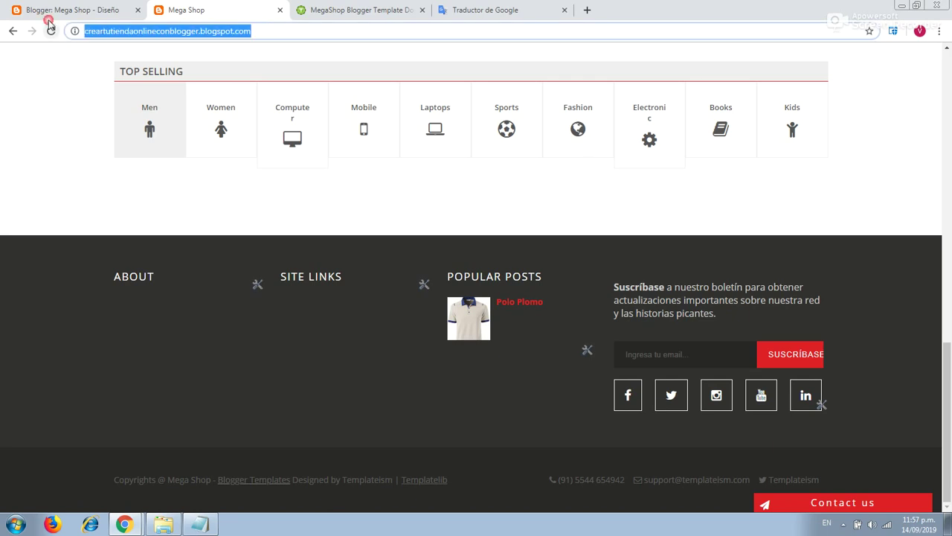
pyautogui.click(135, 530)
pyautogui.click(145, 505)
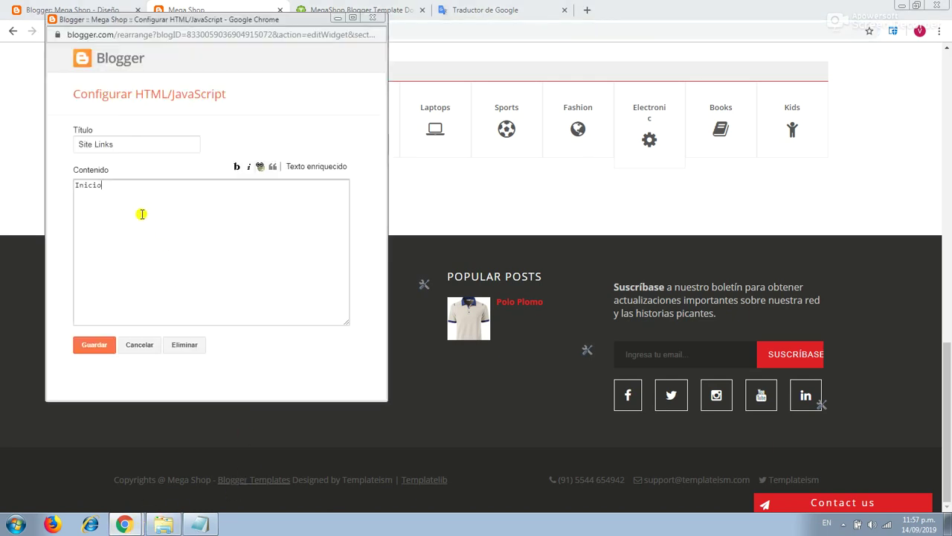
pyautogui.moveTo(117, 186); pyautogui.dragTo(72, 188)
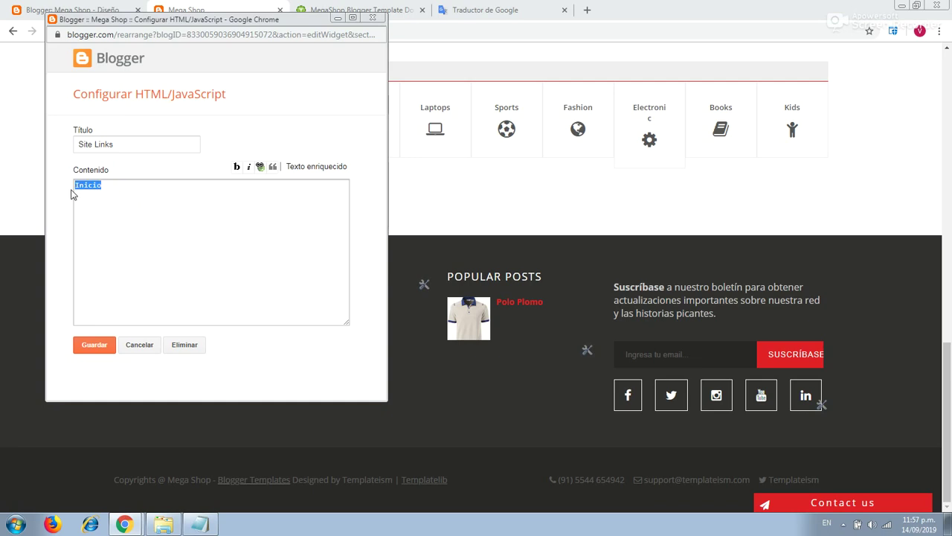
pyautogui.click(258, 168)
pyautogui.click(188, 96)
pyautogui.hotkey('ctrl', 'v')
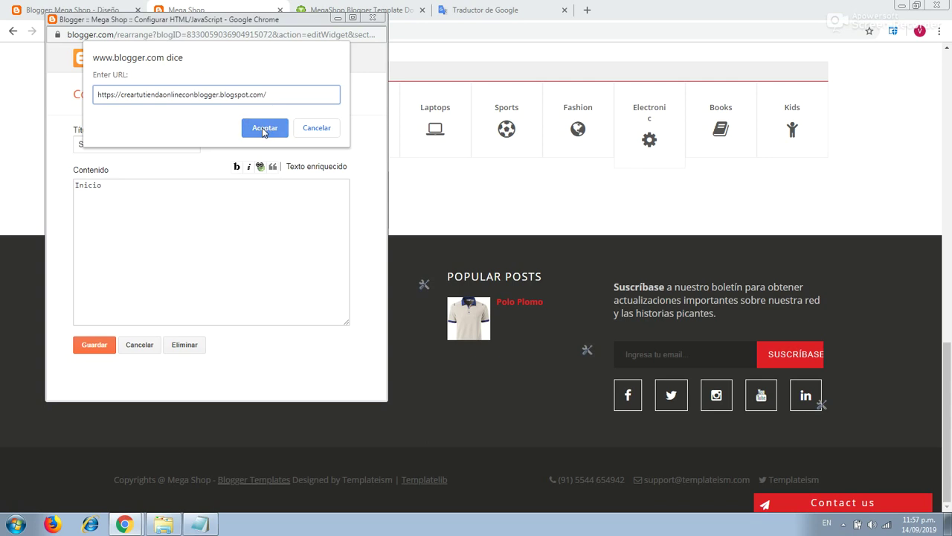
pyautogui.click(262, 128)
pyautogui.click(91, 344)
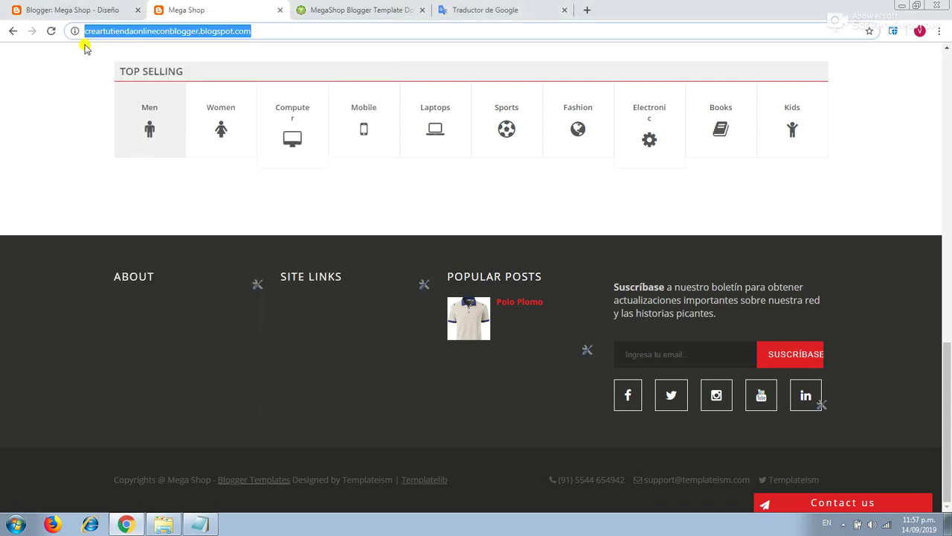
# Reload the shop page, check the footer's About text and test the Inicio link in a separate tab.
pyautogui.click(51, 31)
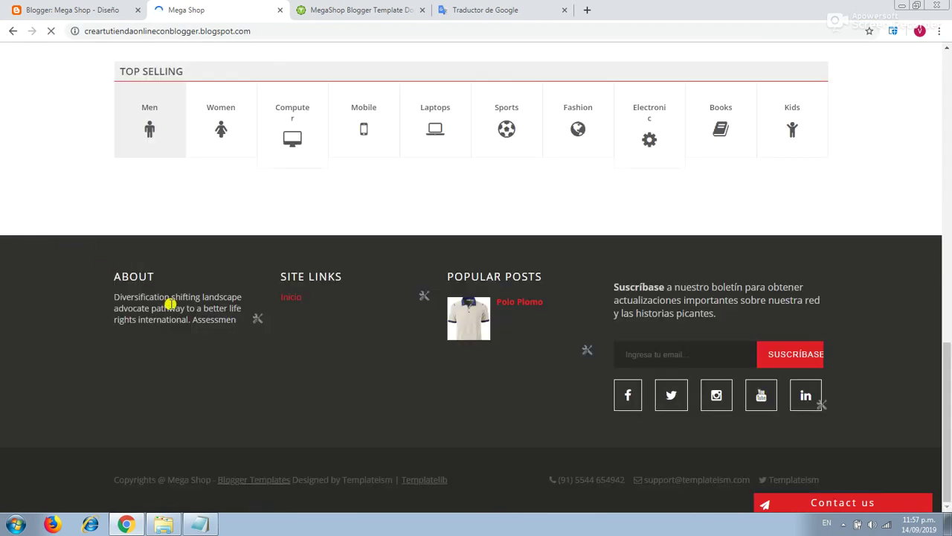
pyautogui.moveTo(236, 321); pyautogui.dragTo(170, 297)
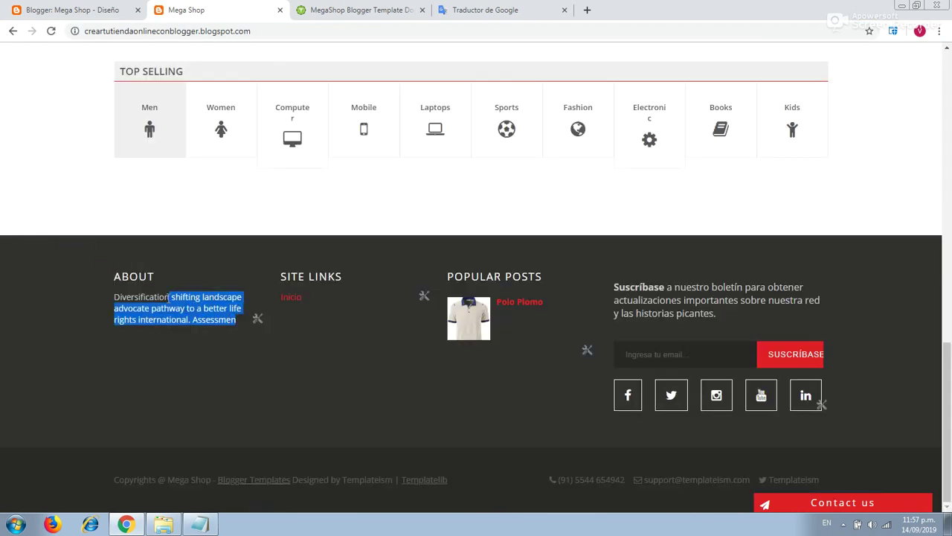
pyautogui.middleClick(290, 297)
pyautogui.click(370, 9)
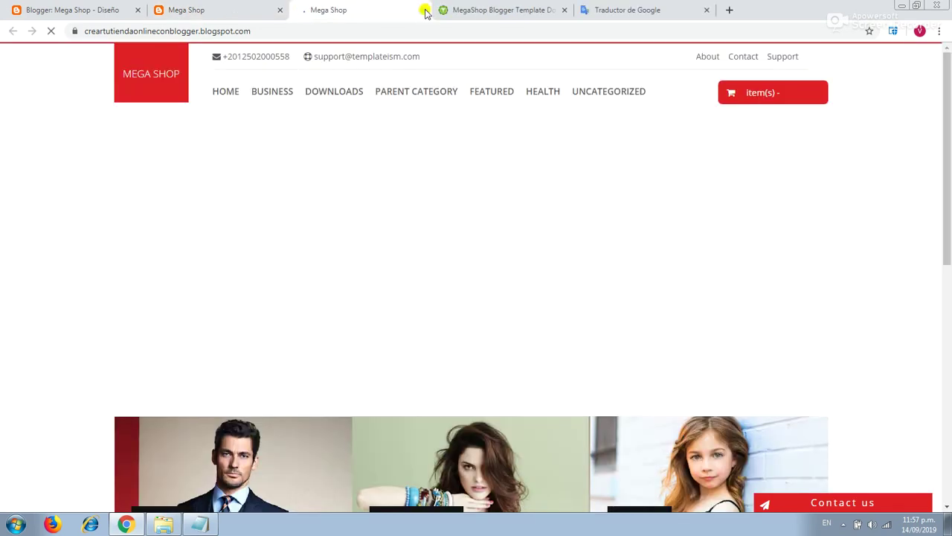
pyautogui.click(423, 10)
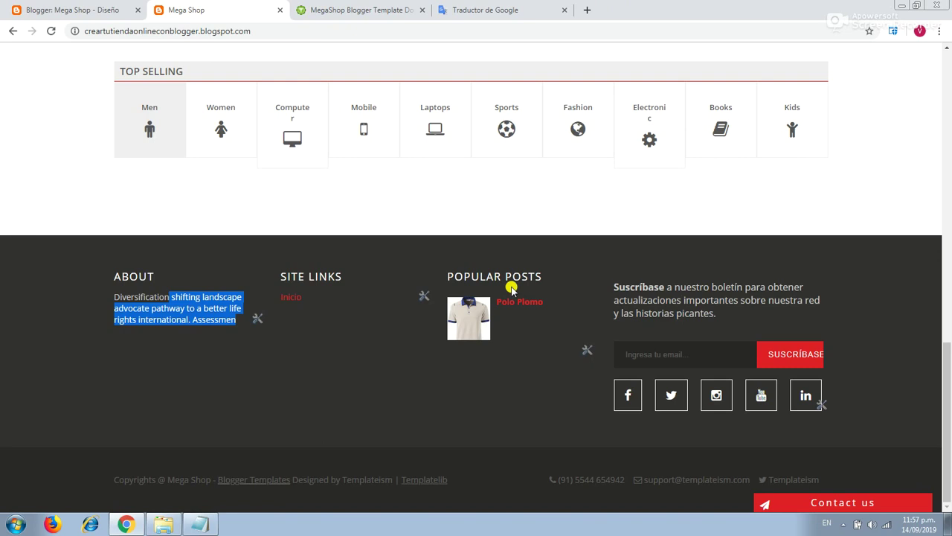
# Review the home page's latest products, top selling and popular posts sections and open the Polo Plomo product page.
pyautogui.scroll(1, 511, 290)
pyautogui.scroll(-1, 511, 290)
pyautogui.scroll(3, 511, 291)
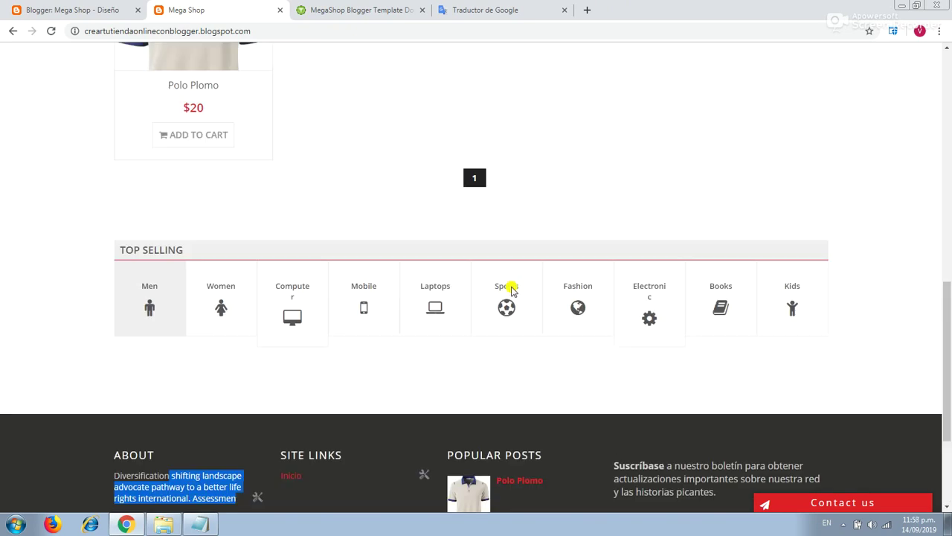
pyautogui.scroll(4, 511, 290)
pyautogui.scroll(-7, 511, 290)
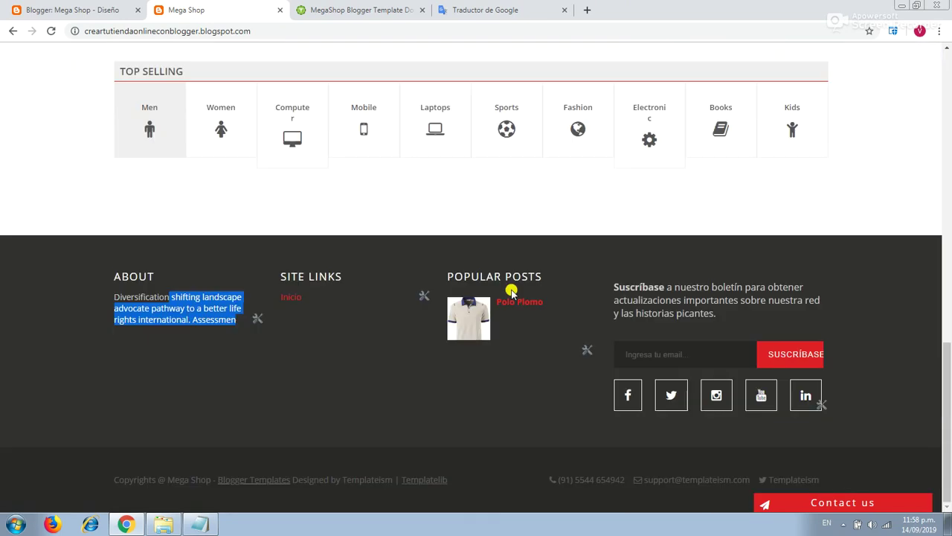
pyautogui.scroll(5, 513, 276)
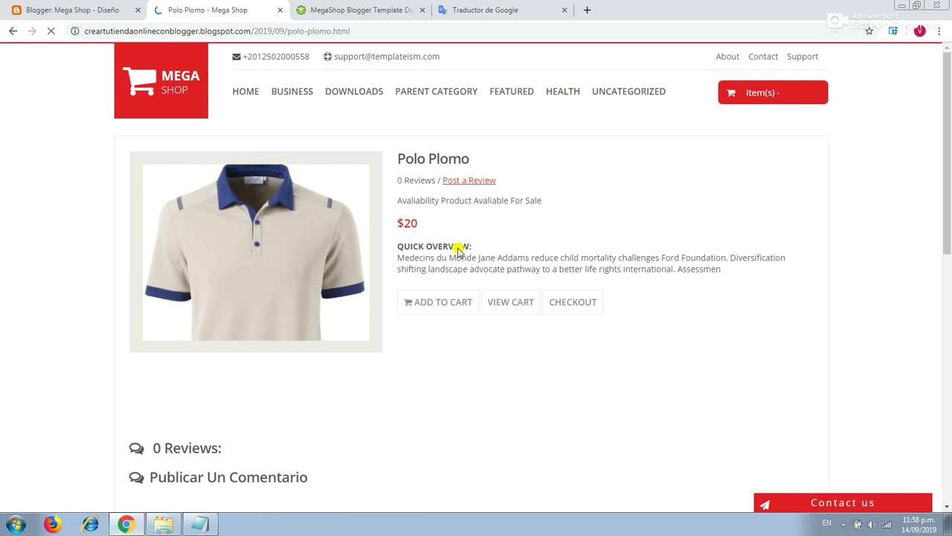
# Examine the newsletter subscription text, social links and other footer columns on the Polo Plomo page, checking them against the layout's footer gadgets.
pyautogui.scroll(-8, 345, 270)
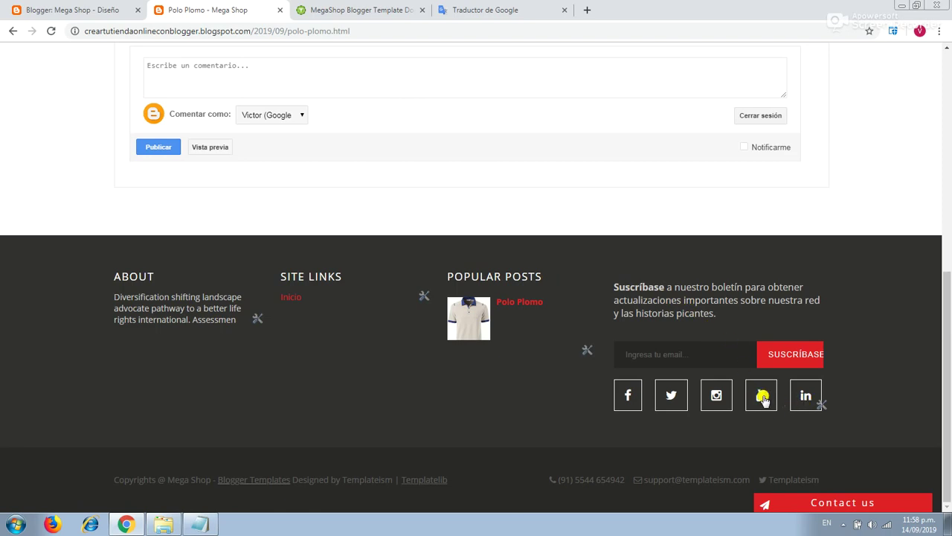
pyautogui.click(717, 359)
pyautogui.moveTo(716, 316); pyautogui.dragTo(618, 287)
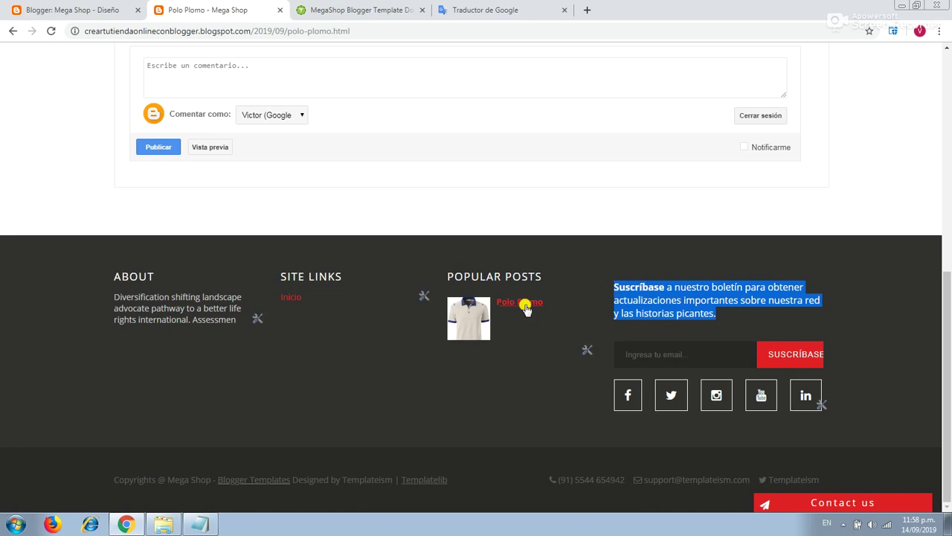
pyautogui.click(487, 9)
pyautogui.click(65, 7)
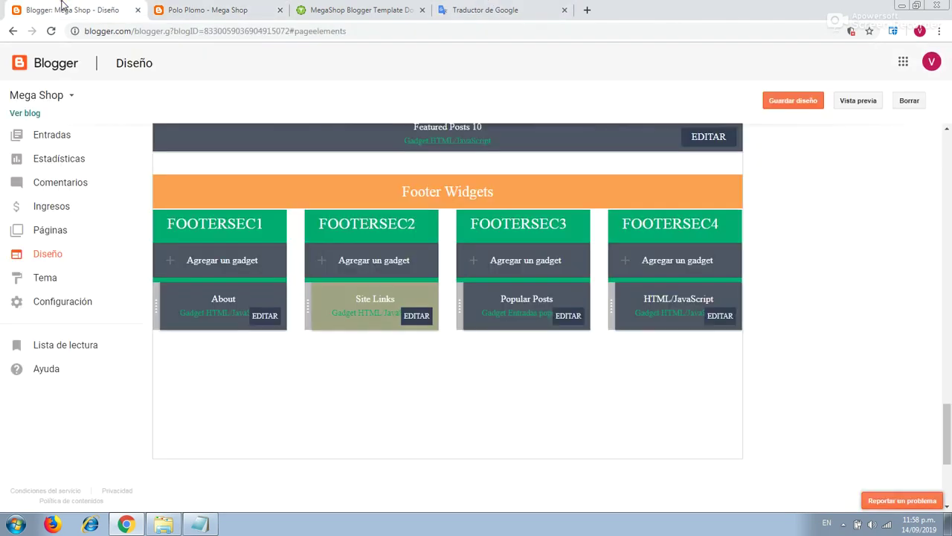
pyautogui.click(200, 6)
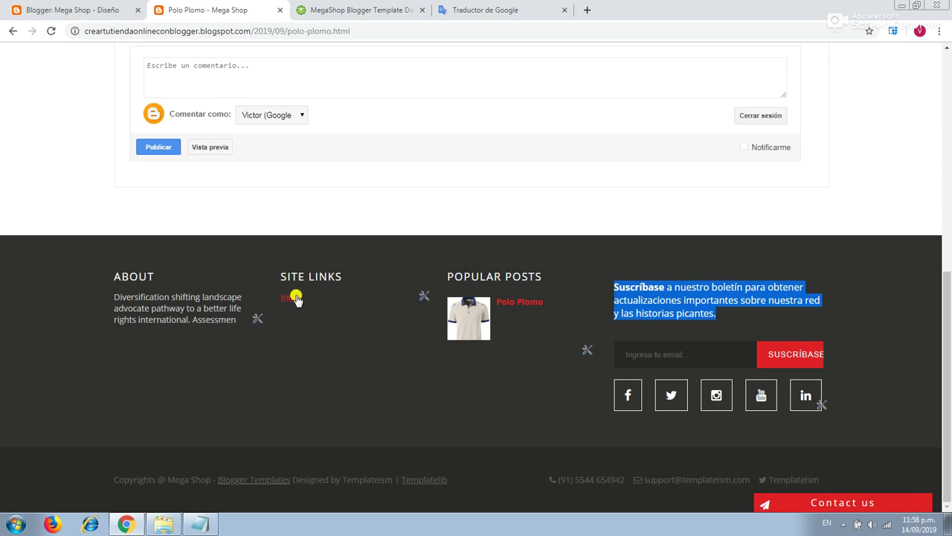
pyautogui.scroll(6, 265, 365)
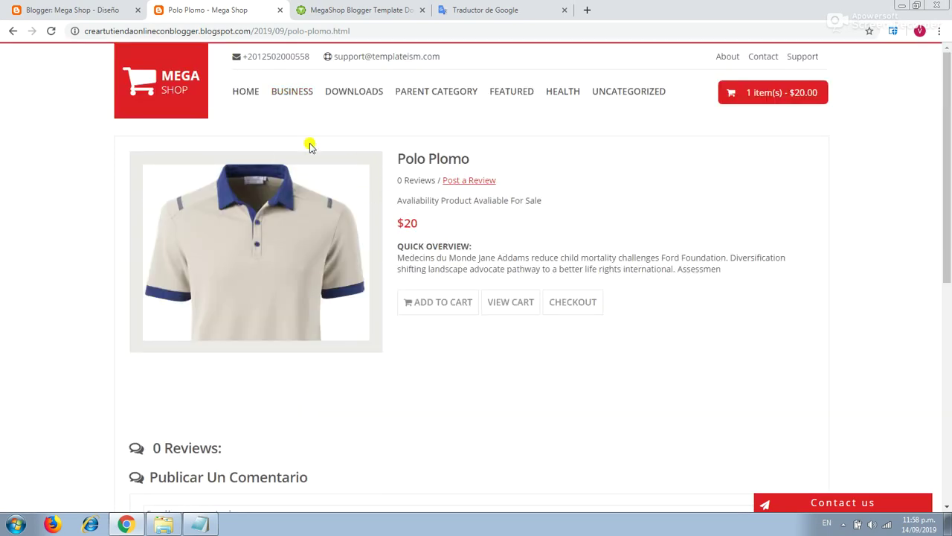
# Open the shop's home page and look over its header, slider and category banners.
pyautogui.click(251, 94)
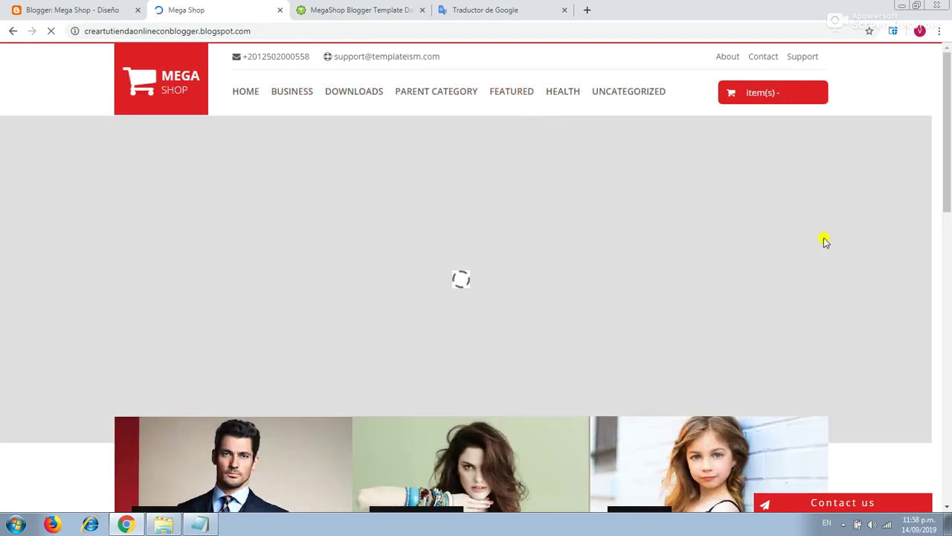
pyautogui.scroll(-3, 895, 255)
pyautogui.scroll(-2, 885, 253)
pyautogui.scroll(5, 633, 230)
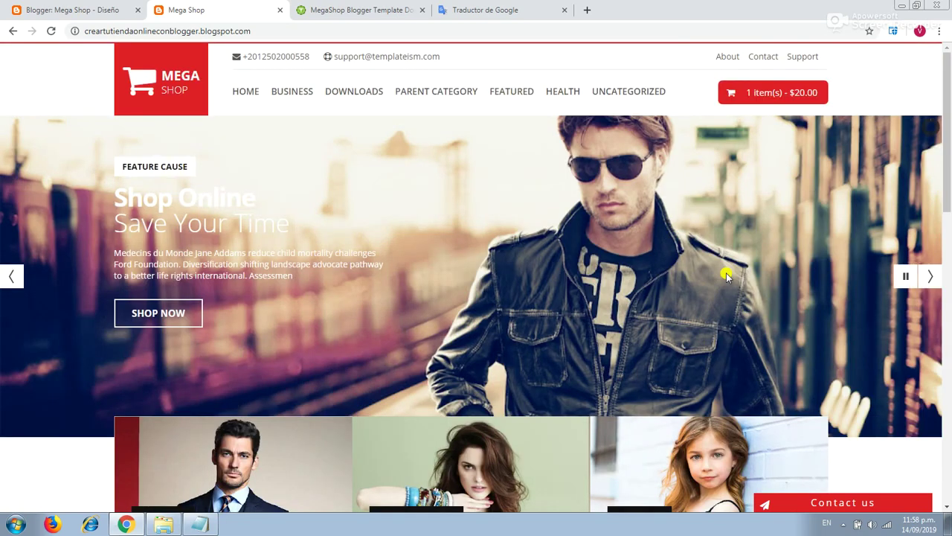
pyautogui.scroll(-2, 727, 275)
pyautogui.scroll(2, 808, 263)
# Return to the Blogger layout and save its arrangement before leaving for the theme section.
pyautogui.click(82, 10)
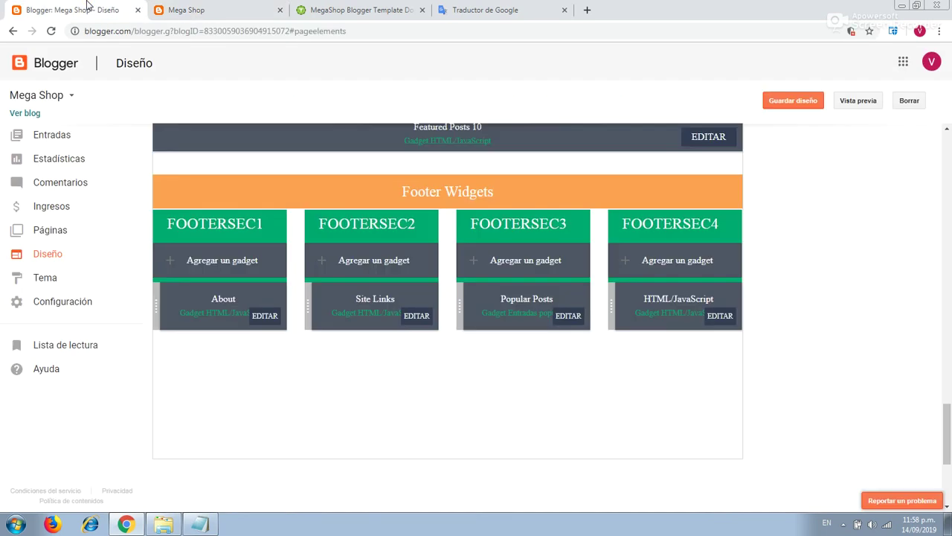
pyautogui.scroll(15, 269, 226)
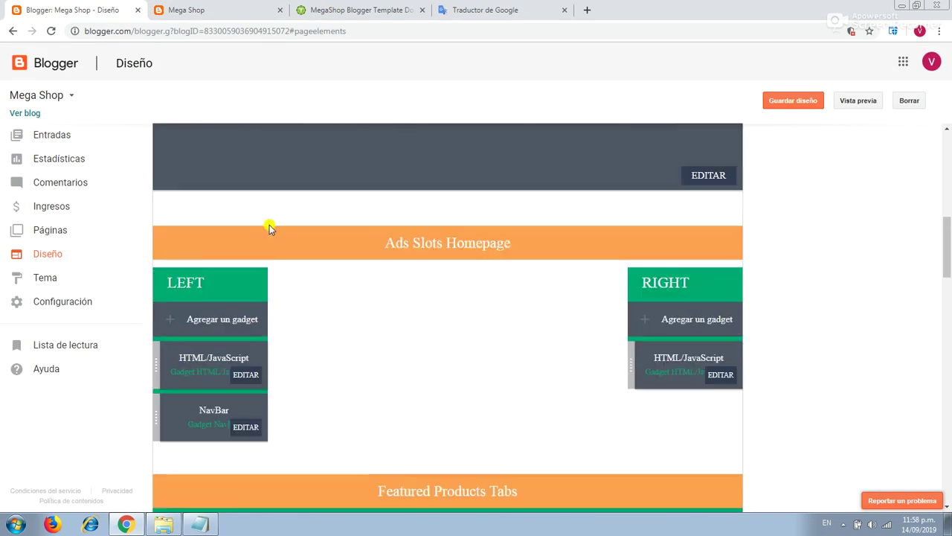
pyautogui.scroll(2, 270, 227)
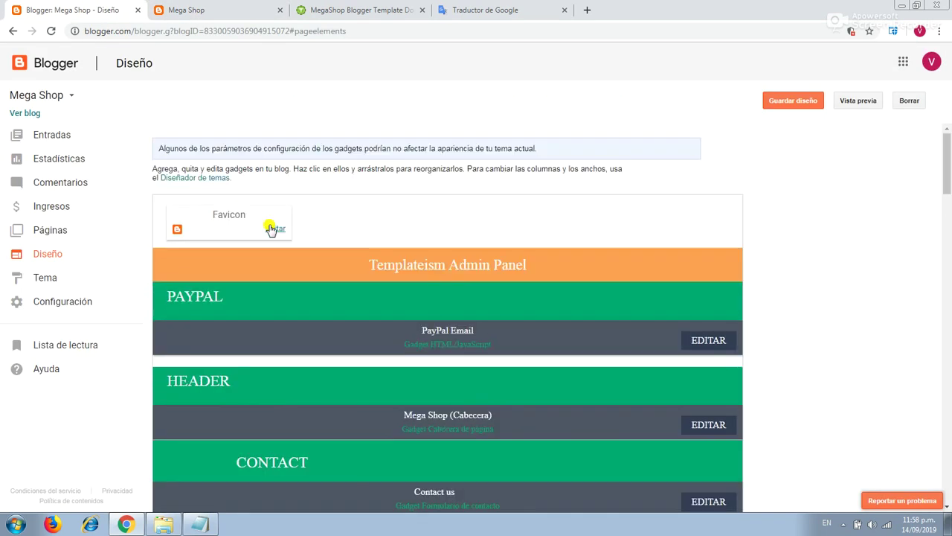
pyautogui.click(46, 278)
pyautogui.click(569, 100)
pyautogui.click(774, 104)
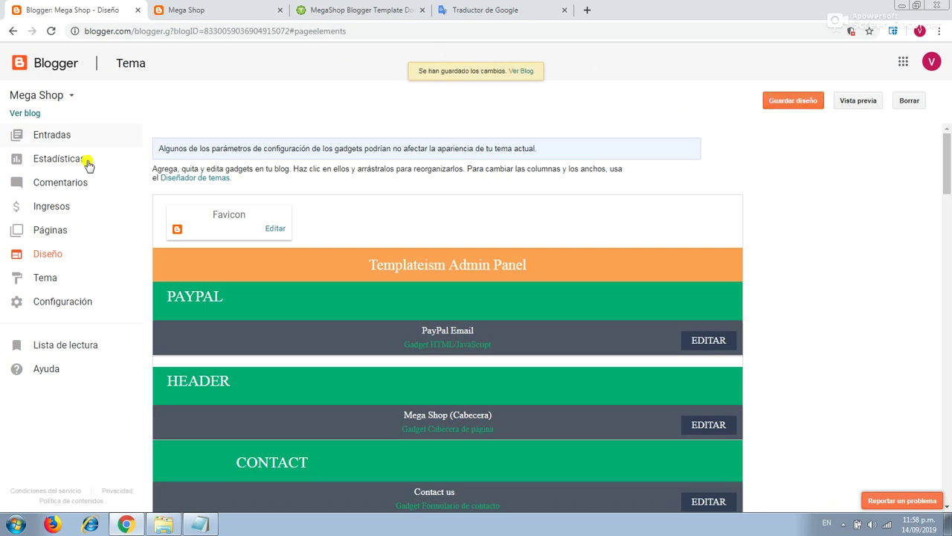
# Open the Mega Shop theme's HTML code for editing.
pyautogui.click(46, 278)
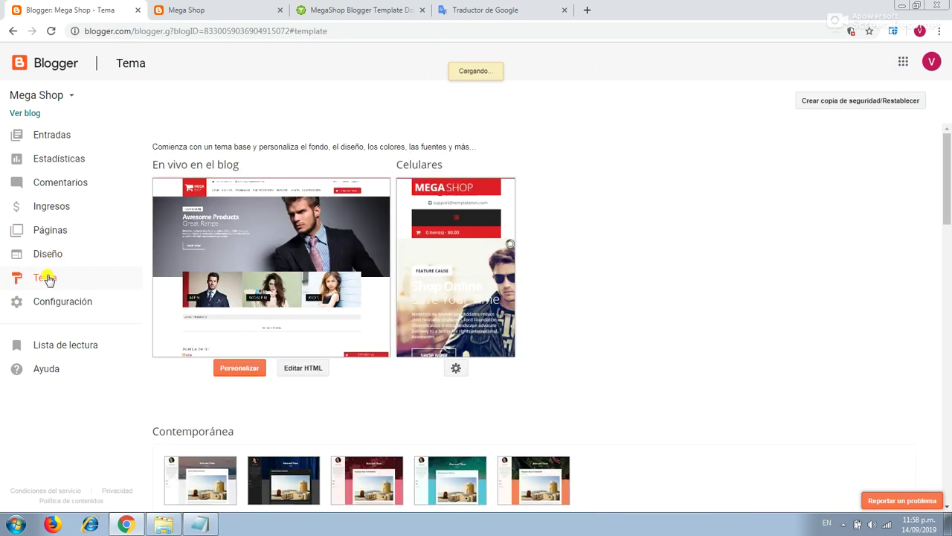
pyautogui.scroll(-1, 303, 372)
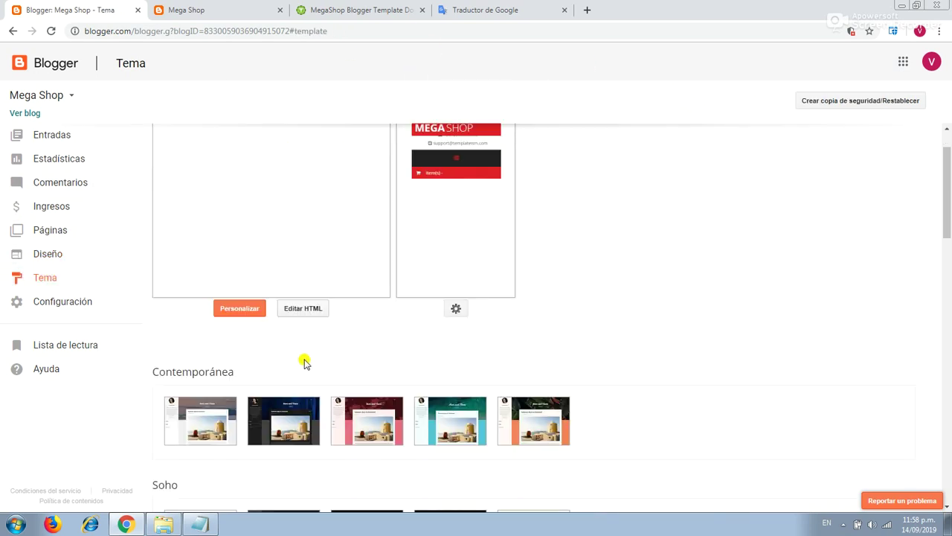
pyautogui.click(308, 312)
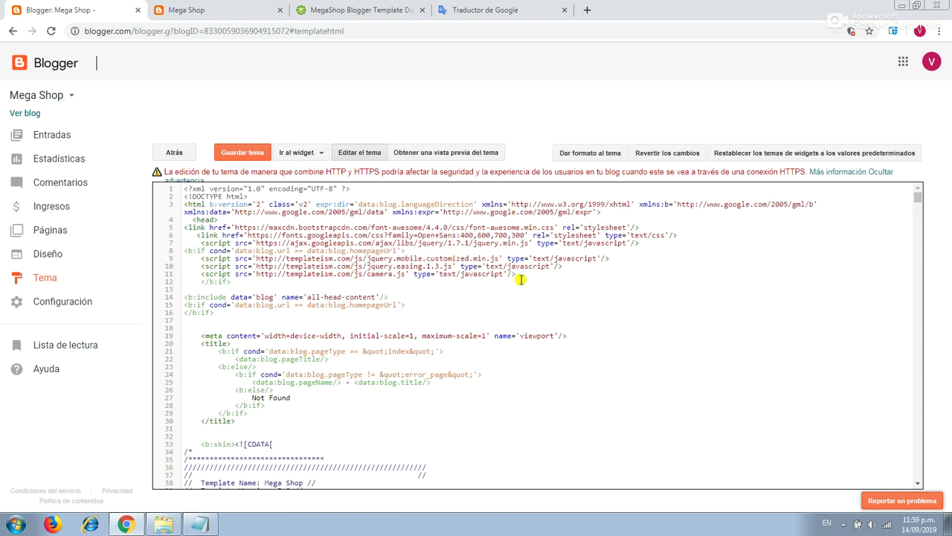
# Look through the MegaShop documentation for the instructions on editing the homepage's feature category.
pyautogui.click(386, 6)
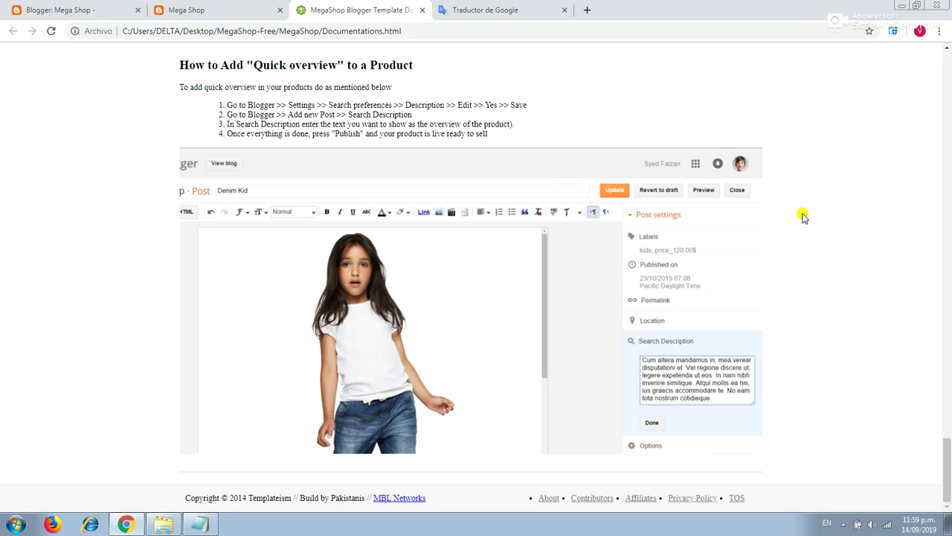
pyautogui.scroll(2, 803, 216)
pyautogui.scroll(-2, 478, 144)
pyautogui.scroll(3, 748, 215)
pyautogui.scroll(12, 793, 219)
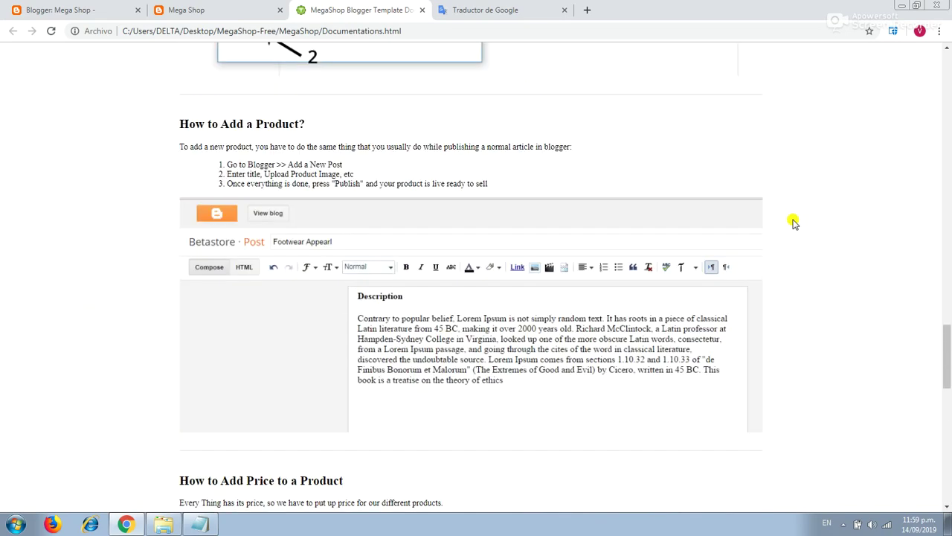
pyautogui.scroll(1, 793, 223)
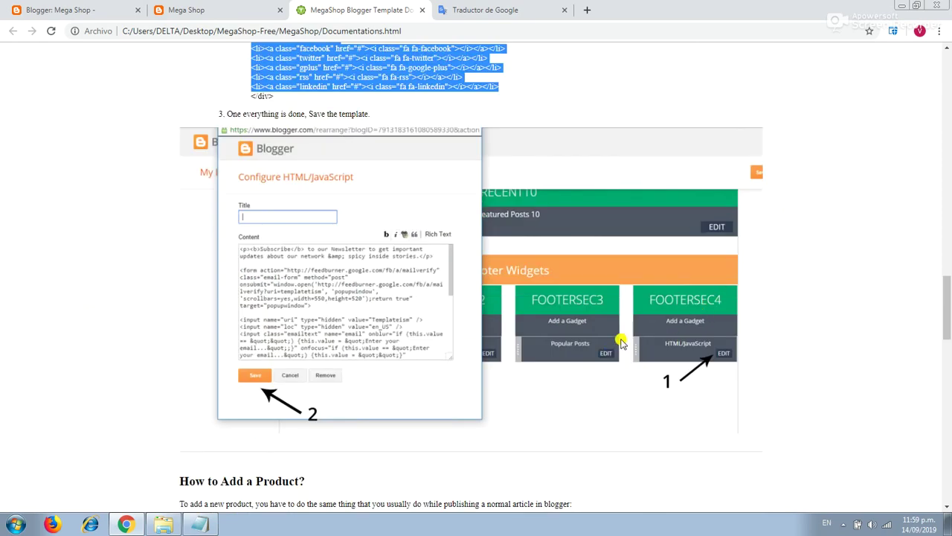
pyautogui.scroll(3, 852, 277)
pyautogui.scroll(10, 852, 277)
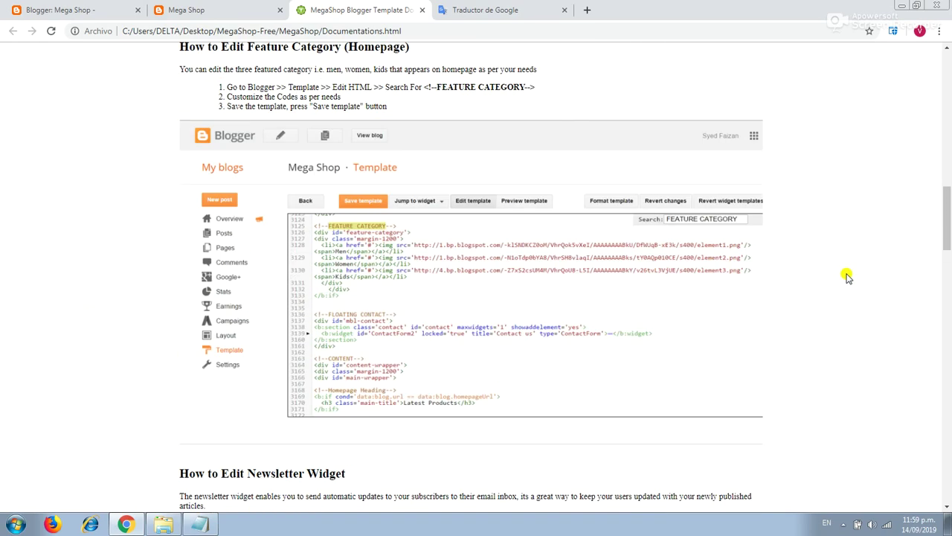
pyautogui.scroll(2, 848, 277)
pyautogui.scroll(-2, 848, 277)
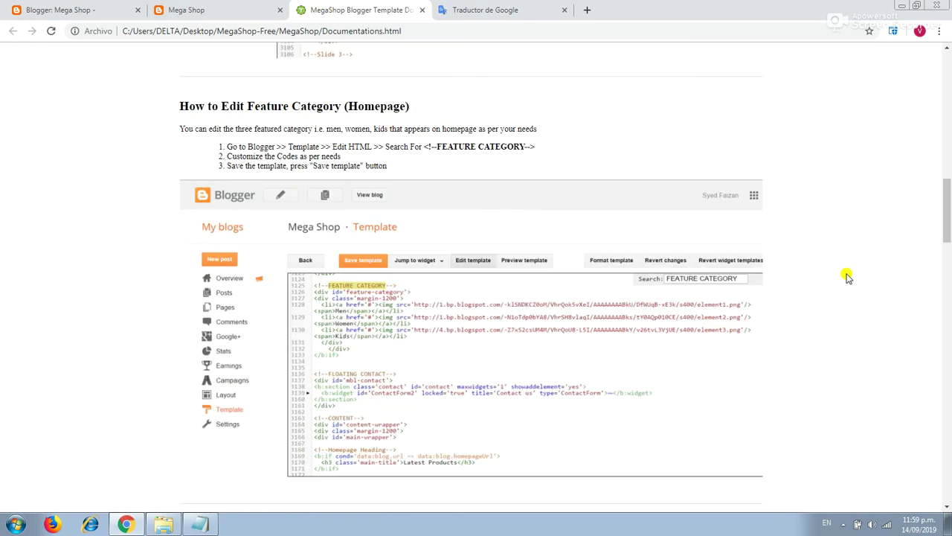
pyautogui.scroll(1, 849, 277)
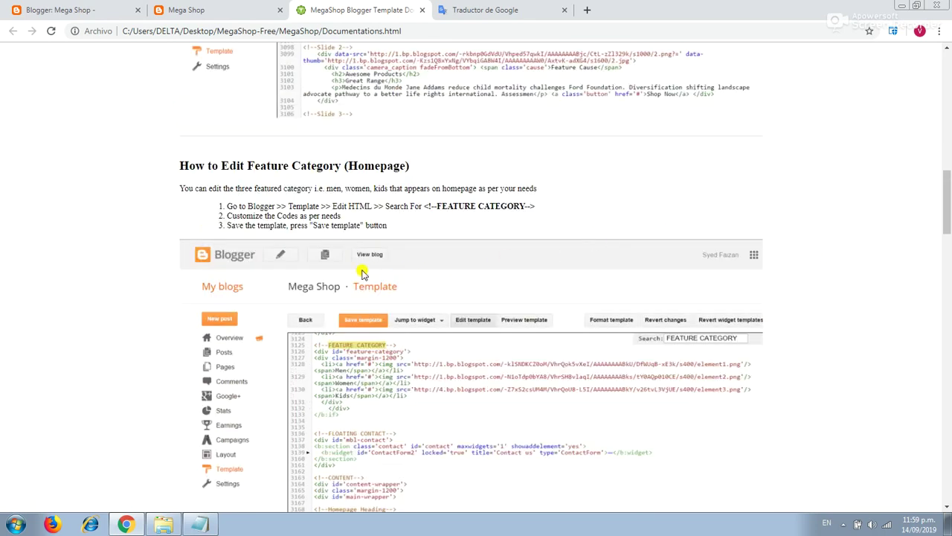
# Copy the search term FEATURE CATEGORY from the documentation into the Notepad note, replacing its previous text.
pyautogui.moveTo(525, 206); pyautogui.dragTo(440, 206)
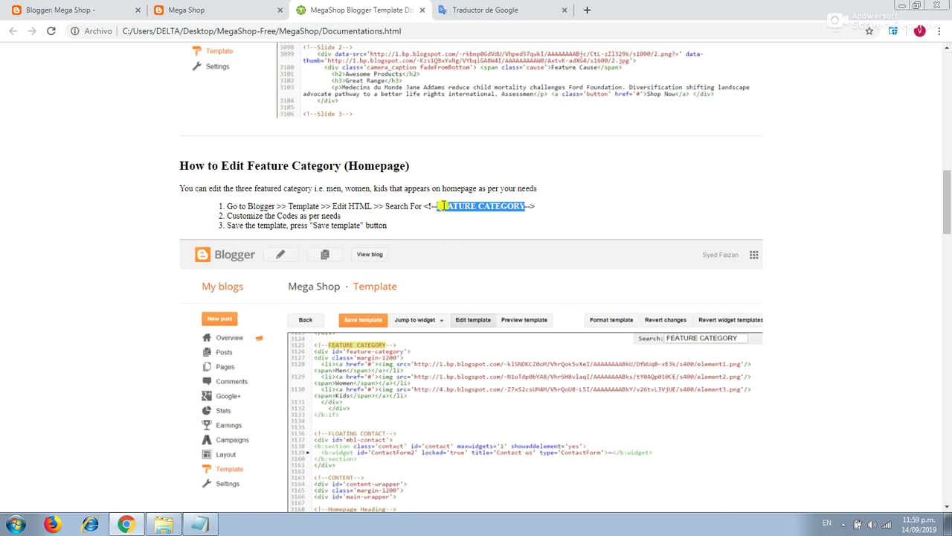
pyautogui.moveTo(437, 206); pyautogui.dragTo(436, 206)
pyautogui.rightClick(436, 205)
pyautogui.click(465, 215)
pyautogui.click(199, 525)
pyautogui.moveTo(221, 125); pyautogui.dragTo(1, 113)
pyautogui.hotkey('ctrl', 'v')
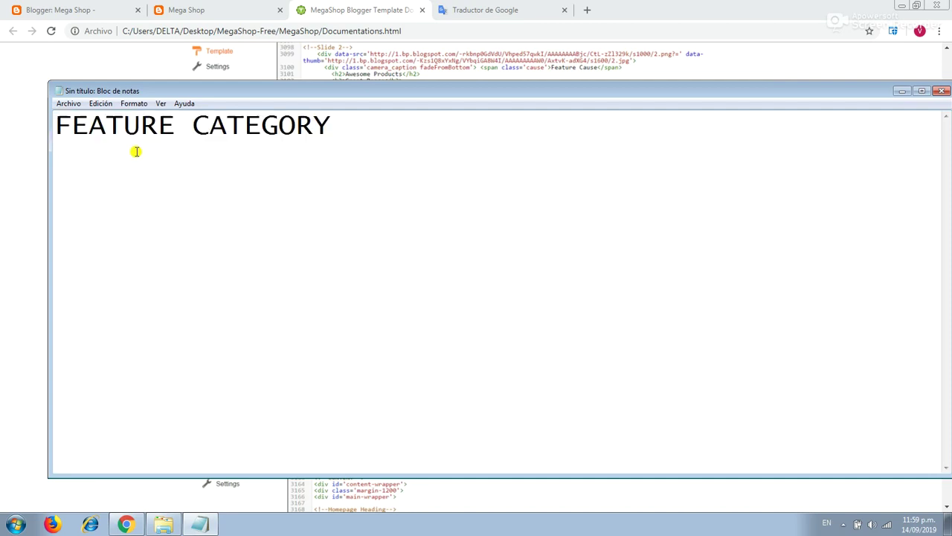
pyautogui.click(902, 91)
# Search the theme's HTML code for FEATURE CATEGORY.
pyautogui.click(201, 6)
pyautogui.click(74, 4)
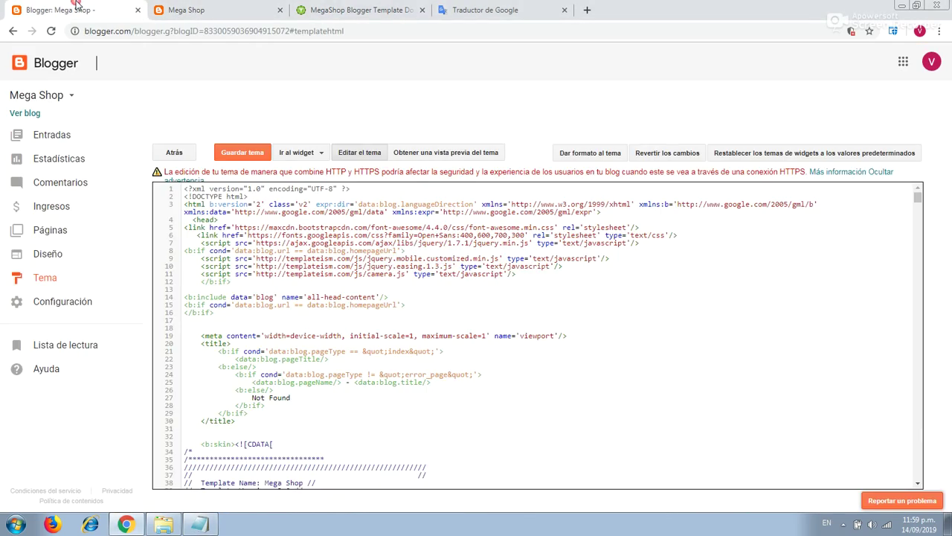
pyautogui.click(838, 215)
pyautogui.hotkey('ctrl', 'f')
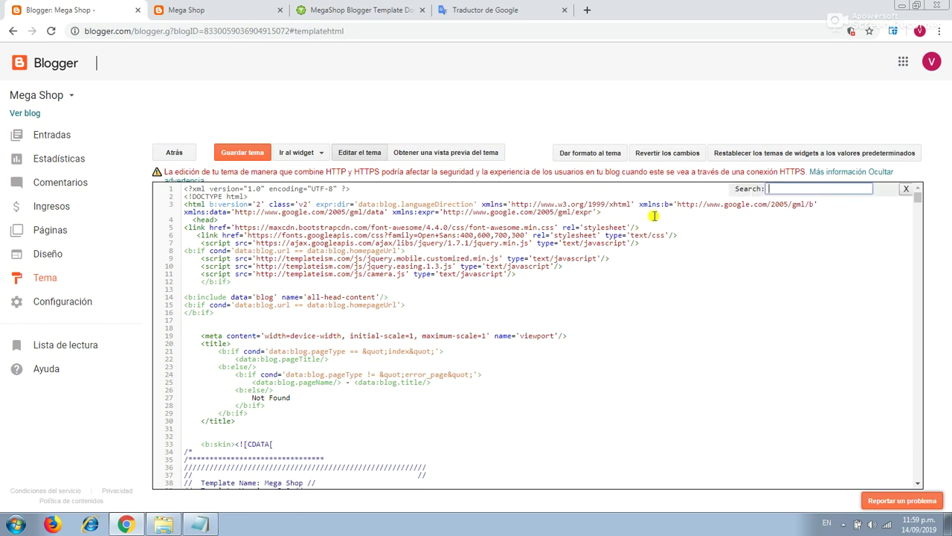
pyautogui.click(818, 189)
pyautogui.hotkey('ctrl', 'v')
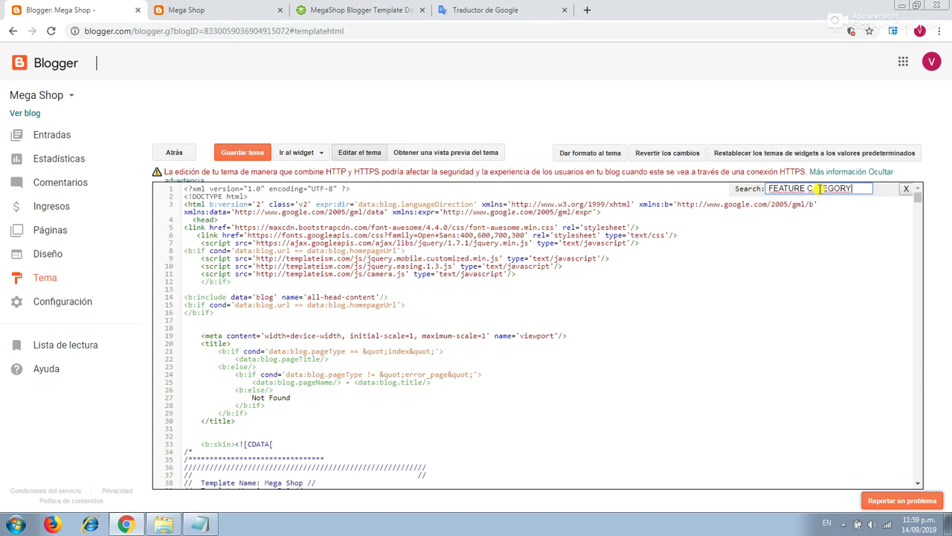
pyautogui.press('Return')
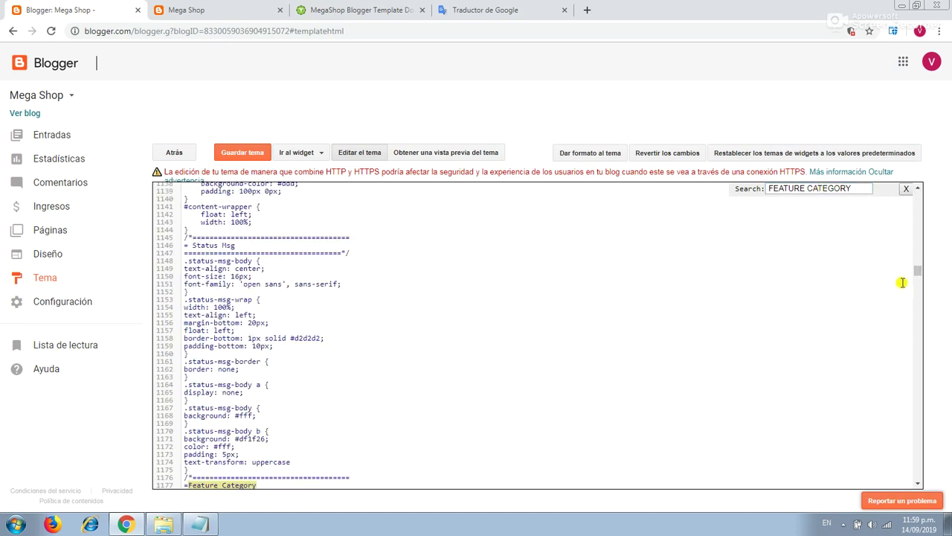
# Go through the theme code beyond the styles and scripts to find the header's Theme Info block.
pyautogui.moveTo(918, 483); pyautogui.dragTo(918, 484)
pyautogui.moveTo(921, 280); pyautogui.dragTo(918, 352)
pyautogui.scroll(-15, 634, 372)
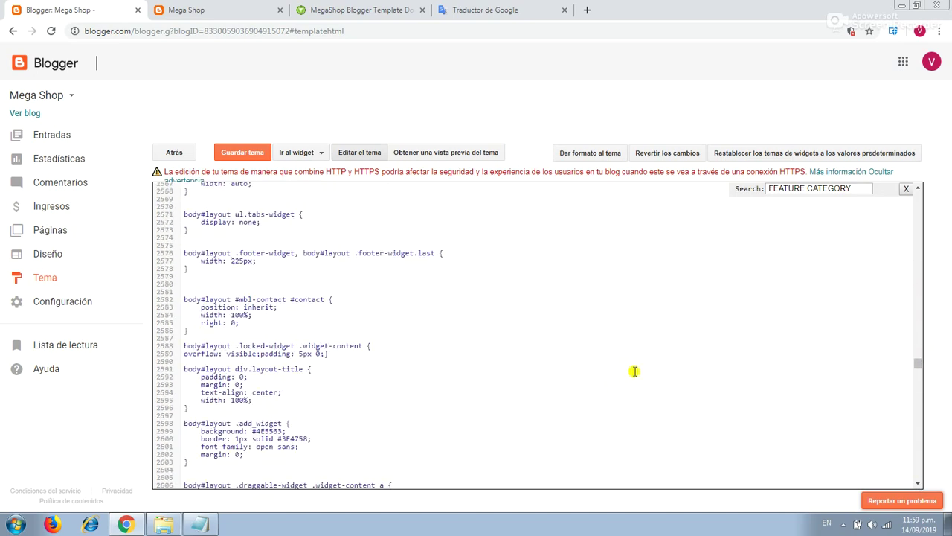
pyautogui.scroll(-15, 870, 387)
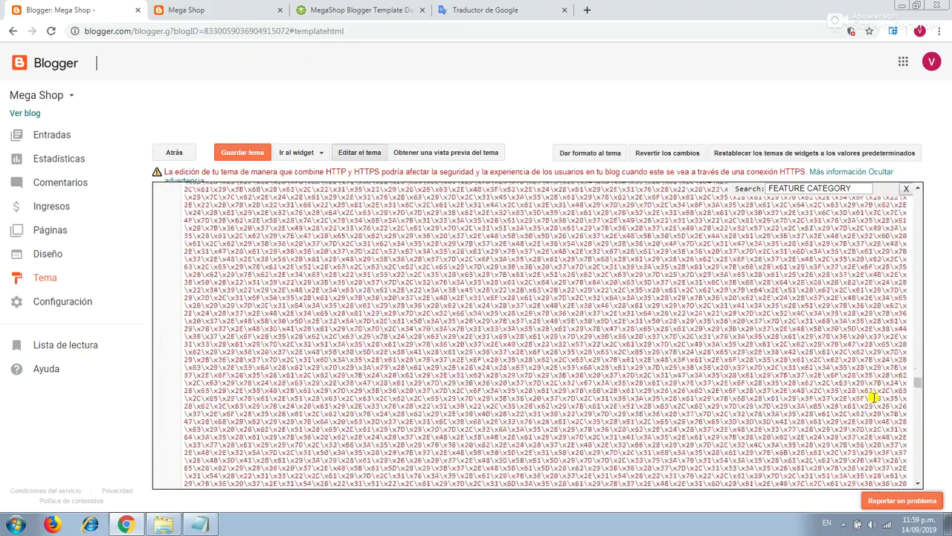
pyautogui.scroll(-15, 871, 393)
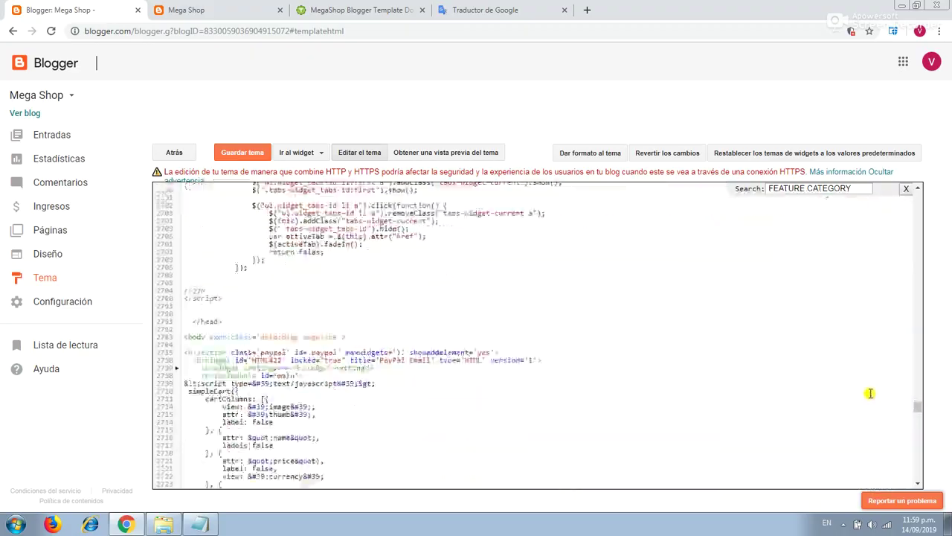
pyautogui.scroll(-6, 869, 392)
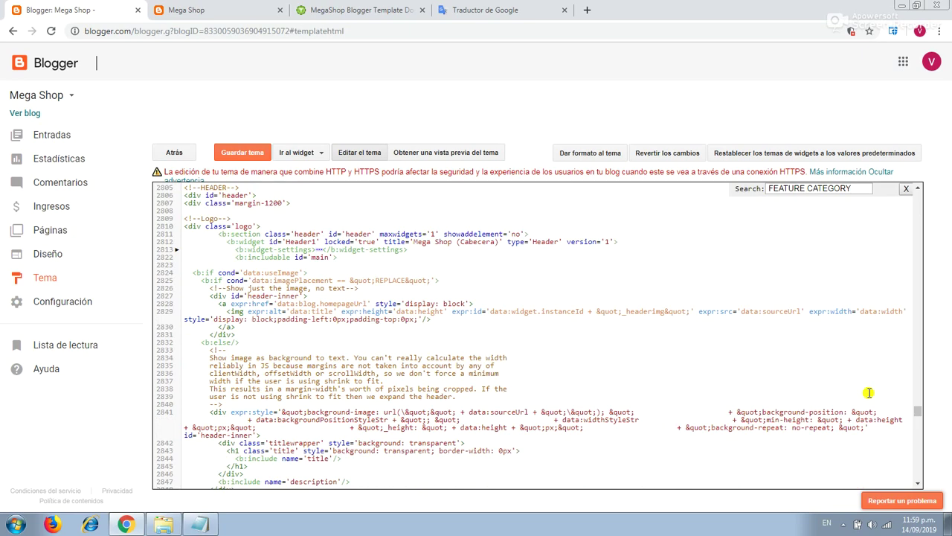
pyautogui.scroll(-5, 869, 393)
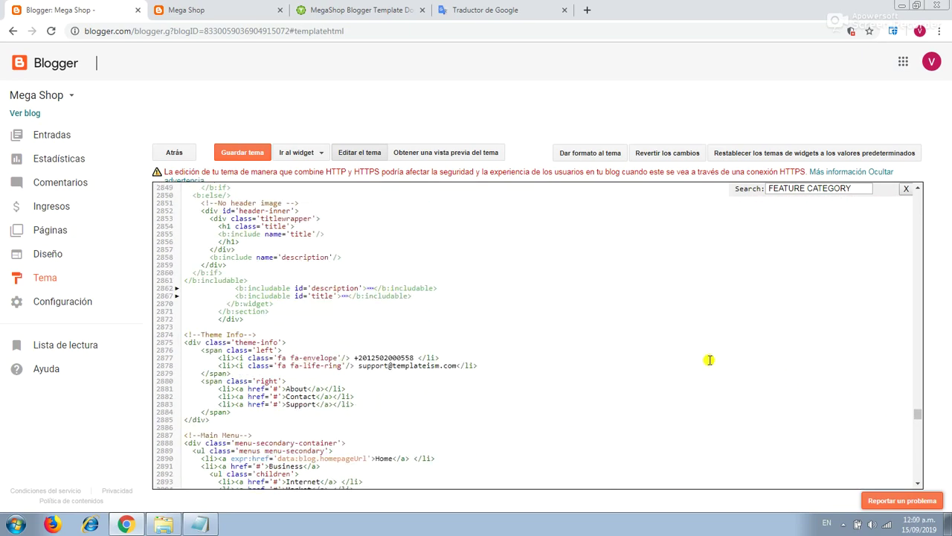
# Copy the comment <!--Theme Info--> into the Notepad note and enter it as the theme code's search term.
pyautogui.moveTo(415, 357); pyautogui.dragTo(396, 357)
pyautogui.moveTo(256, 334); pyautogui.dragTo(191, 334)
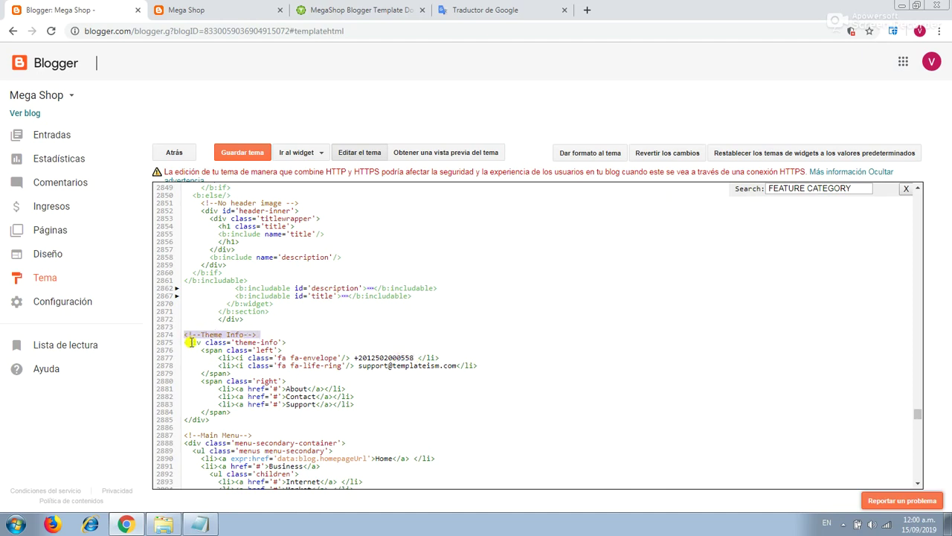
pyautogui.click(199, 525)
pyautogui.moveTo(365, 134); pyautogui.dragTo(2, 125)
pyautogui.hotkey('ctrl', 'v')
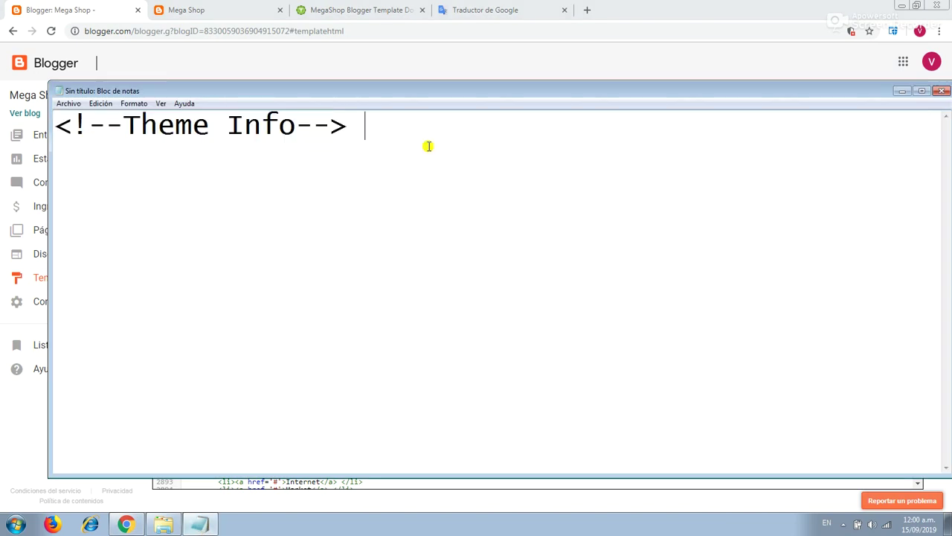
pyautogui.click(903, 91)
pyautogui.moveTo(856, 188); pyautogui.dragTo(771, 188)
pyautogui.hotkey('ctrl', 'v')
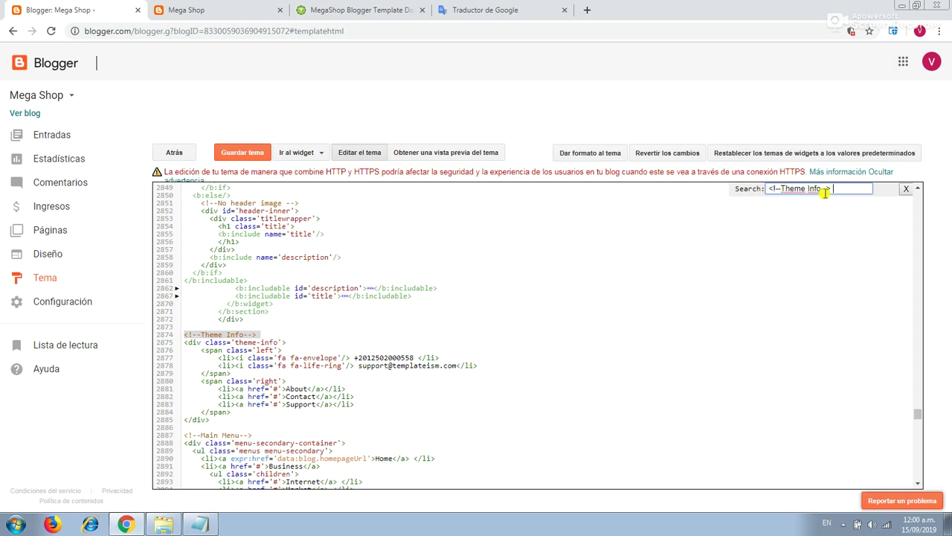
# Replace the sample phone number in the Theme Info block with the shop's contact number.
pyautogui.click(251, 344)
pyautogui.click(410, 358)
pyautogui.moveTo(414, 358); pyautogui.dragTo(380, 358)
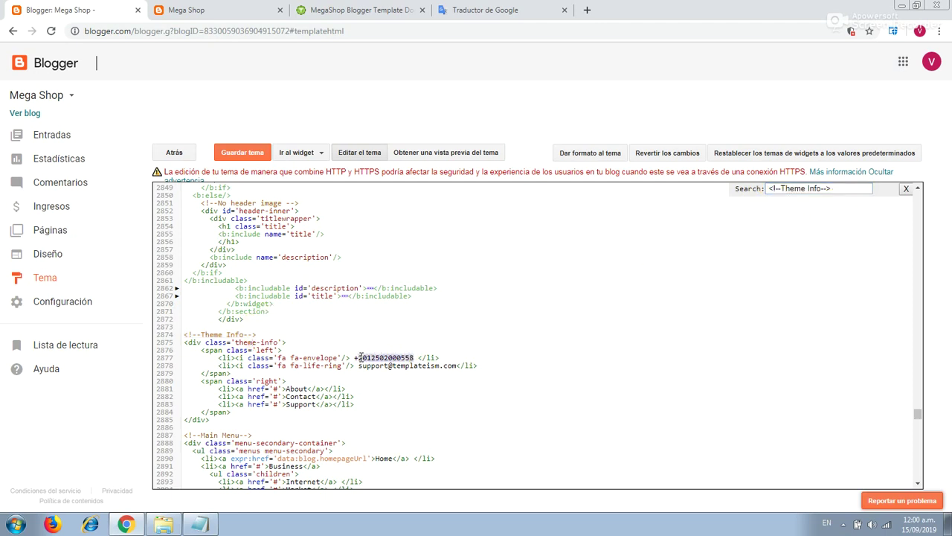
pyautogui.press('BackSpace')
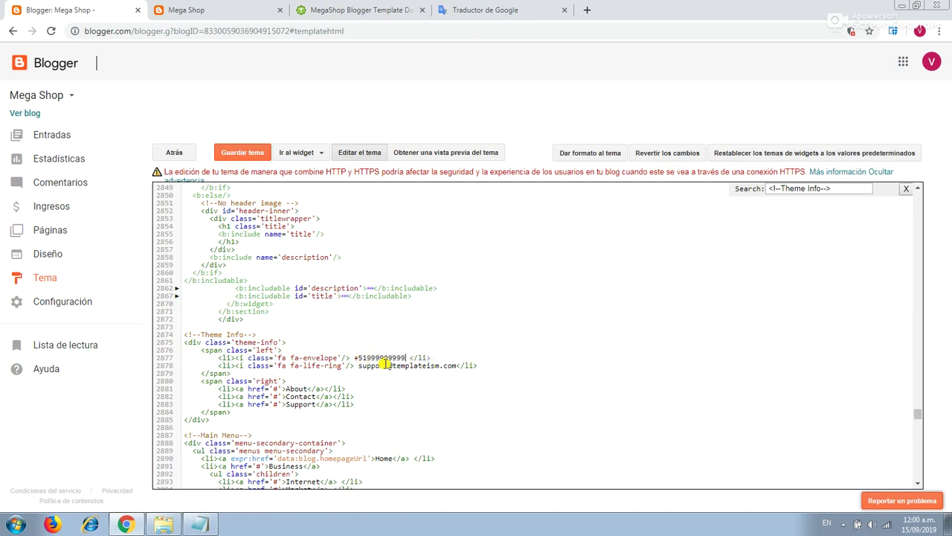
# Replace the sample support e-mail in the Theme Info block with the shop's contact e-mail.
pyautogui.press('BackSpace')
pyautogui.write('contacto')
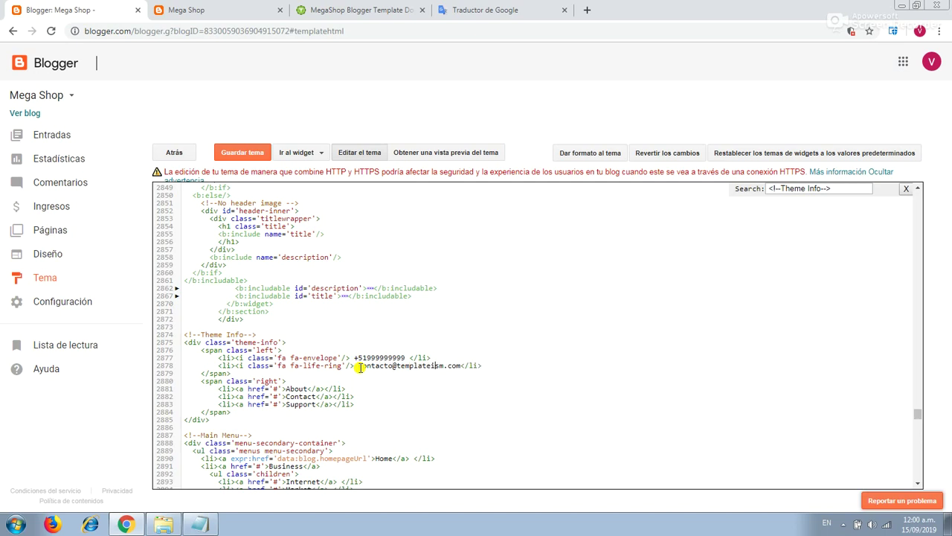
pyautogui.press('BackSpace')
pyautogui.press('BackSpace')
pyautogui.press('BackSpace')
pyautogui.press('BackSpace')
pyautogui.press('BackSpace')
pyautogui.press('BackSpace')
pyautogui.press('BackSpace')
pyautogui.press('BackSpace')
pyautogui.press('BackSpace')
pyautogui.press('BackSpace')
pyautogui.press('BackSpace')
pyautogui.write('programacionfaci')
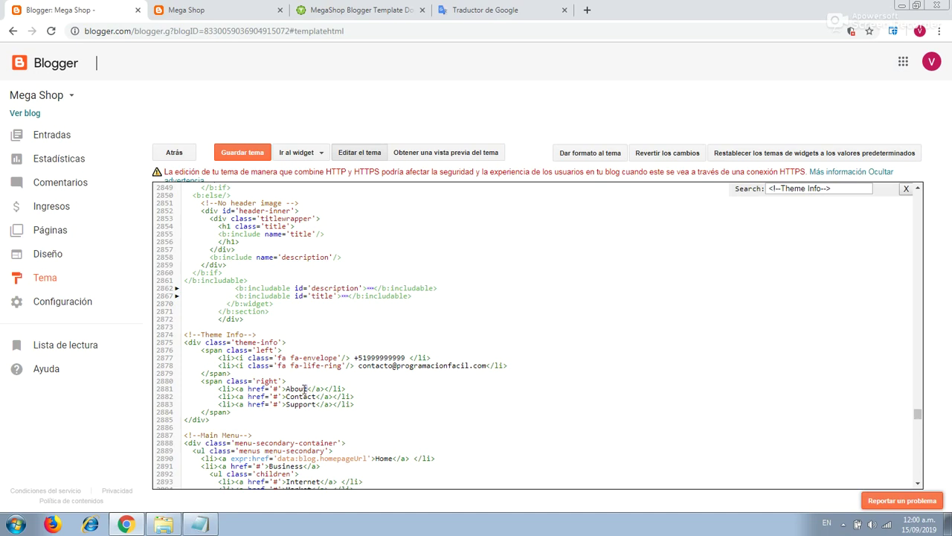
# Rename the Theme Info links About, Contact and Support to Nosotros, Contacto and Soporte, and return to the shop page.
pyautogui.write('Nosotros')
pyautogui.press('Down')
pyautogui.press('Left')
pyautogui.write('o')
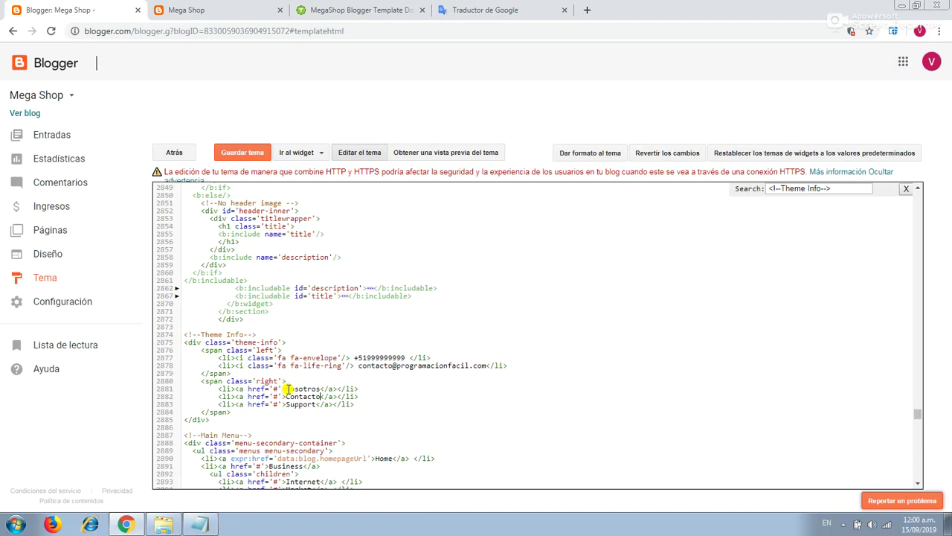
pyautogui.press('BackSpace')
pyautogui.press('BackSpace')
pyautogui.press('BackSpace')
pyautogui.press('BackSpace')
pyautogui.press('BackSpace')
pyautogui.press('BackSpace')
pyautogui.write('oporte')
pyautogui.click(178, 9)
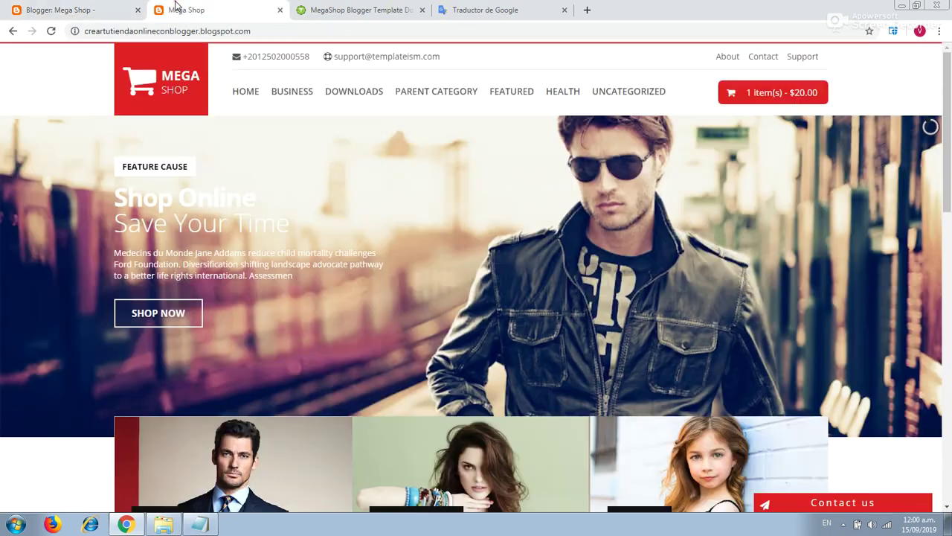
pyautogui.click(260, 31)
pyautogui.click(91, 10)
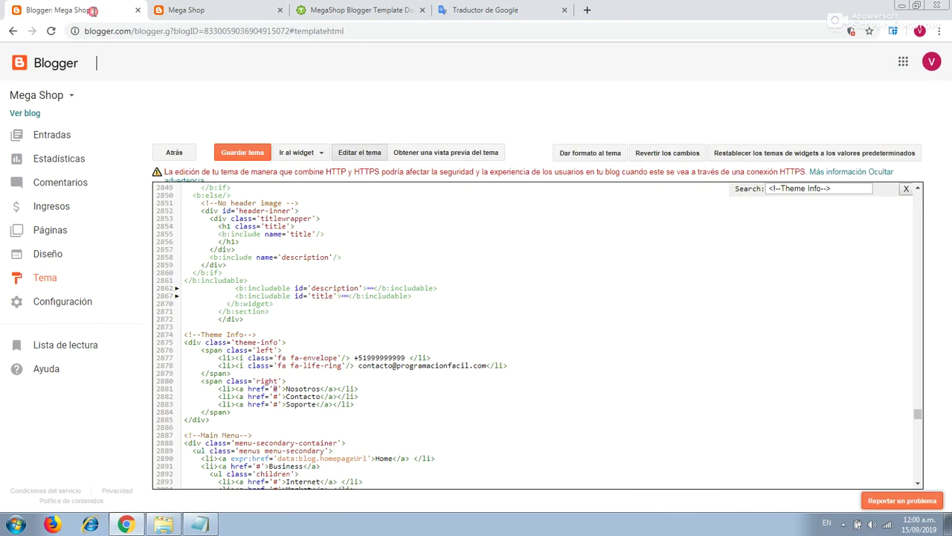
pyautogui.hotkey('ctrl', 'v')
# Compare the Main Menu code with the shop page's navigation and rename the Home entry to Inicio.
pyautogui.scroll(-1, 404, 397)
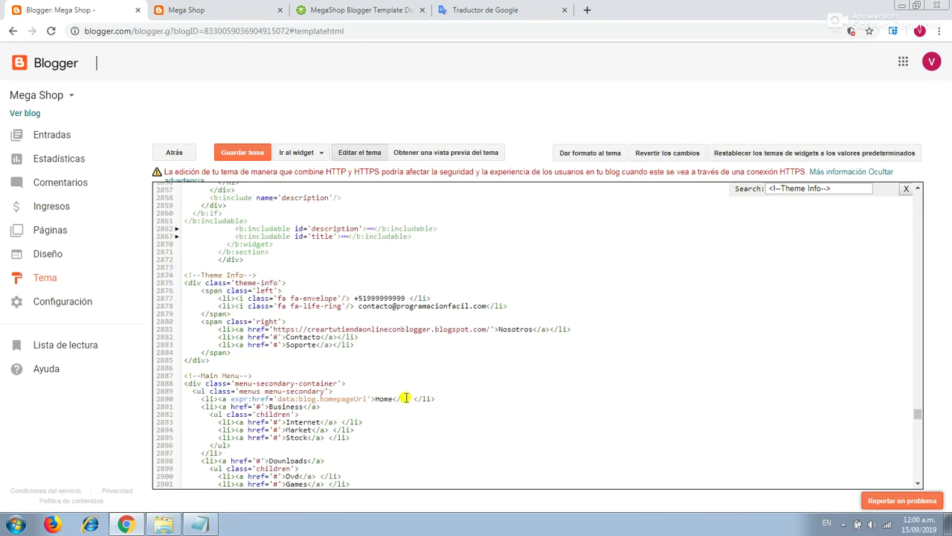
pyautogui.scroll(-1, 414, 380)
pyautogui.scroll(3, 414, 377)
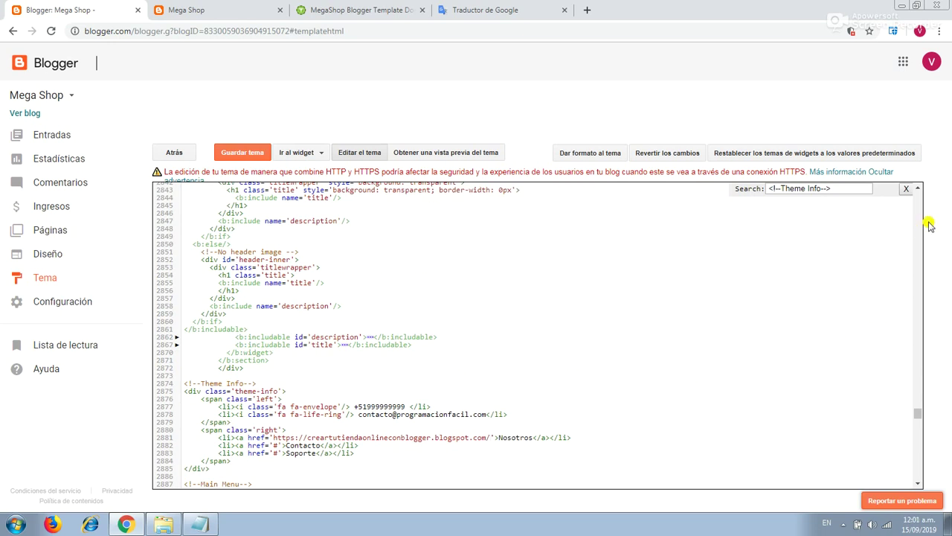
pyautogui.click(919, 189)
pyautogui.moveTo(920, 192); pyautogui.dragTo(919, 191)
pyautogui.moveTo(919, 482); pyautogui.dragTo(921, 486)
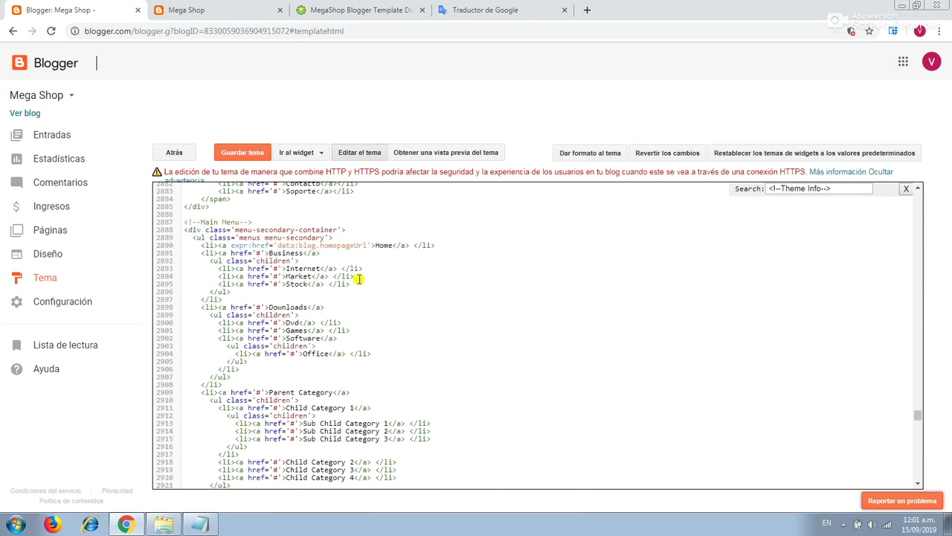
pyautogui.click(227, 9)
pyautogui.moveTo(289, 100)
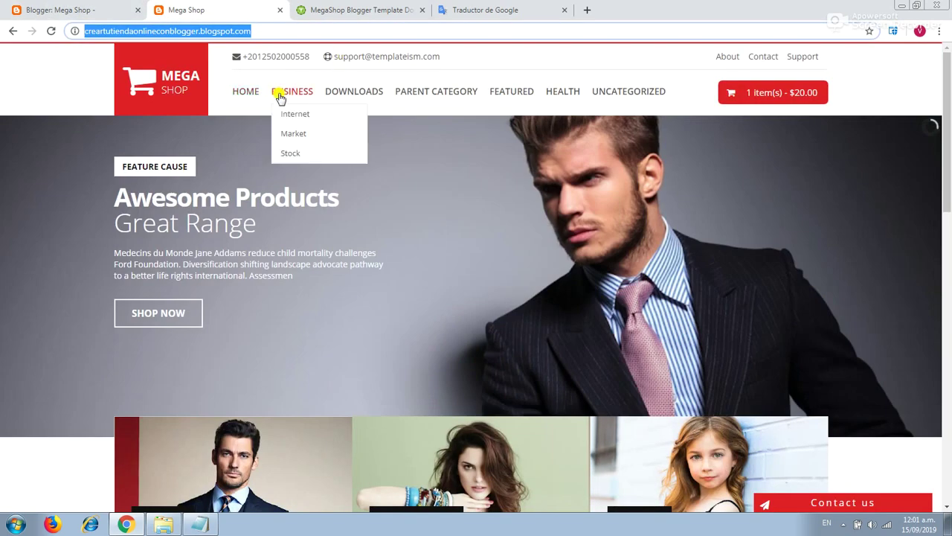
pyautogui.click(95, 9)
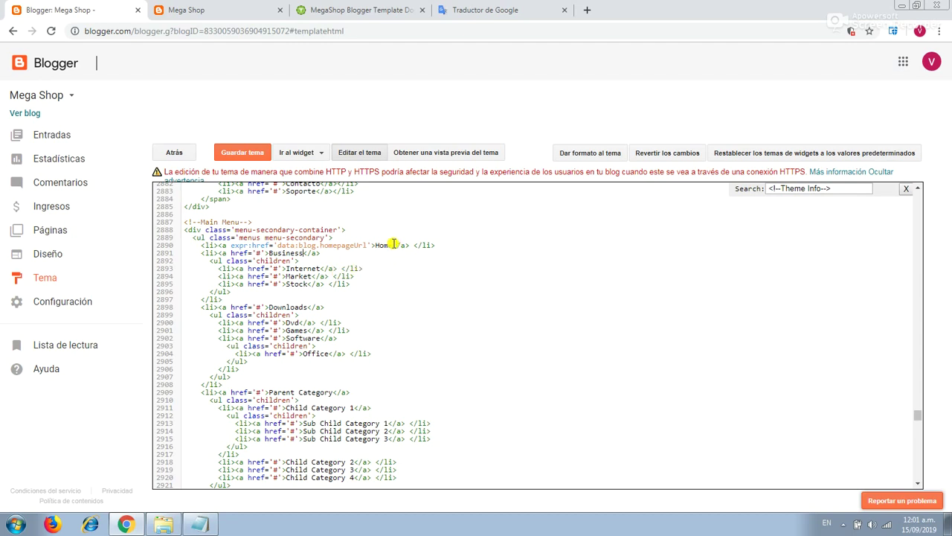
pyautogui.press('BackSpace')
pyautogui.press('BackSpace')
pyautogui.press('BackSpace')
pyautogui.write('Inicio')
# Copy the comment <!--Main Menu--> into the Notepad note and enter it as the theme code's search term.
pyautogui.moveTo(255, 222); pyautogui.dragTo(185, 221)
pyautogui.hotkey('ctrl', 'c')
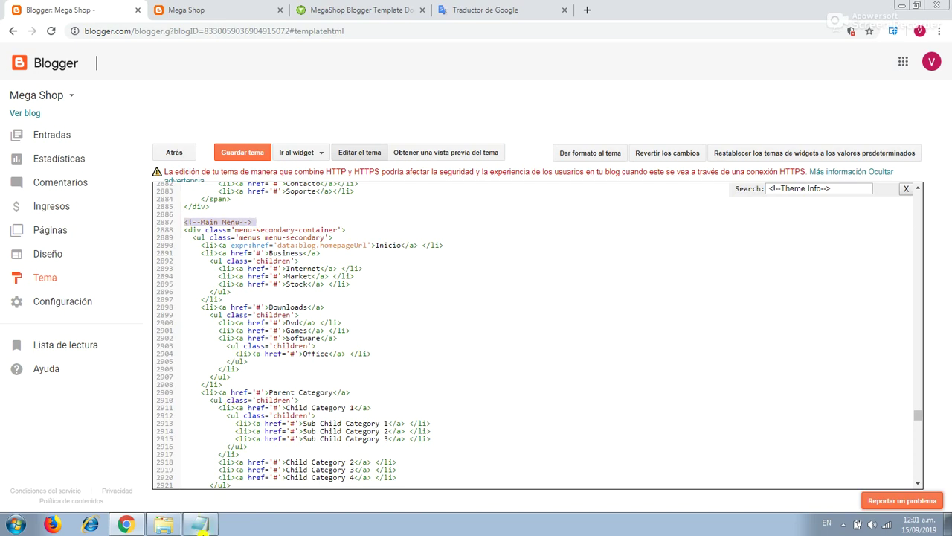
pyautogui.click(199, 525)
pyautogui.moveTo(399, 127); pyautogui.dragTo(22, 123)
pyautogui.hotkey('ctrl', 'v')
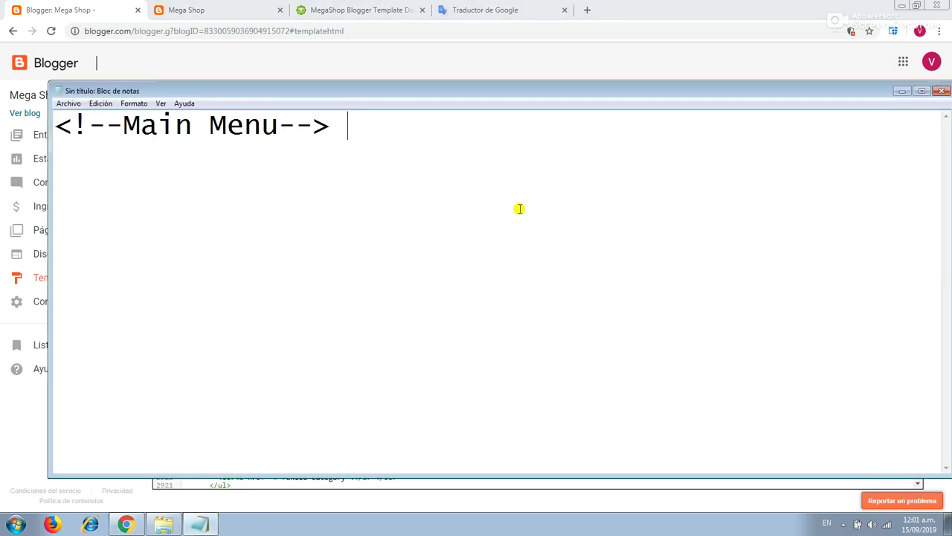
pyautogui.click(902, 90)
pyautogui.moveTo(832, 186); pyautogui.dragTo(761, 188)
pyautogui.hotkey('ctrl', 'v')
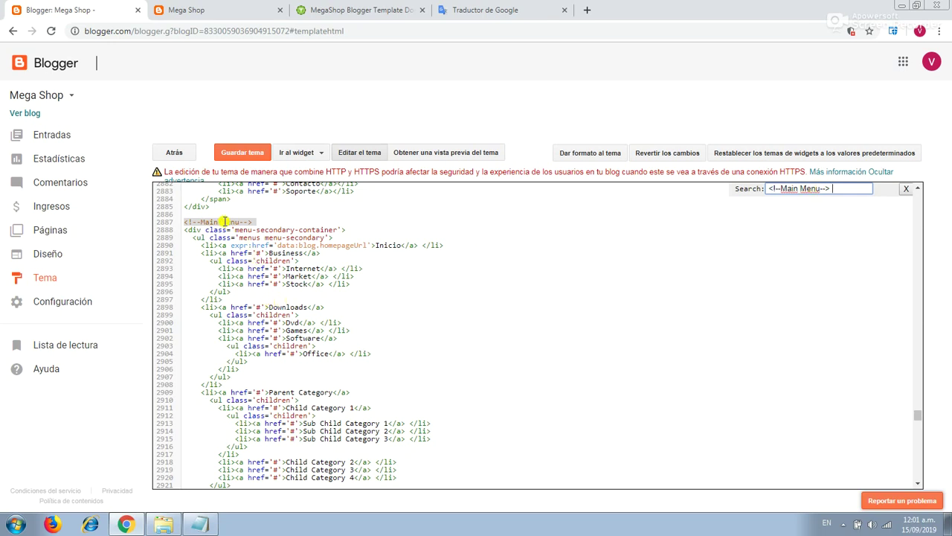
pyautogui.click(199, 524)
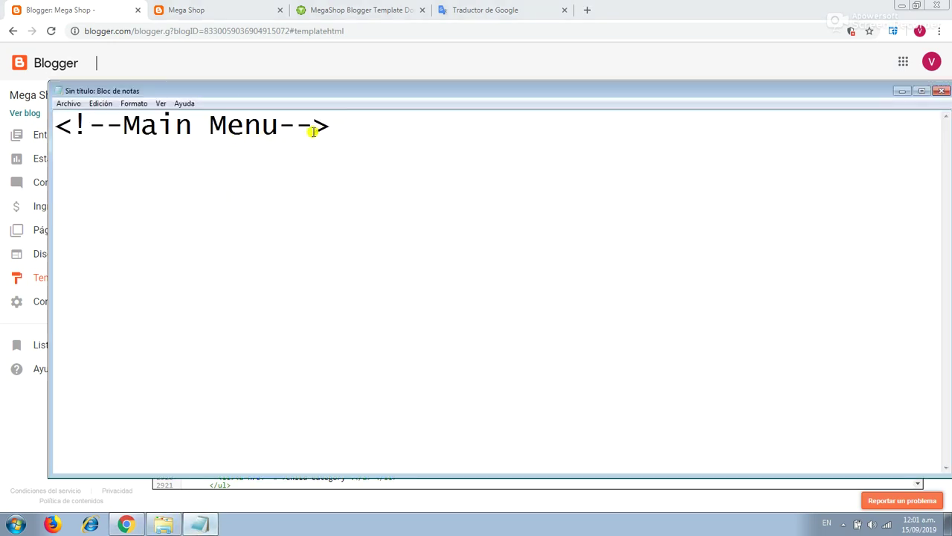
pyautogui.click(903, 90)
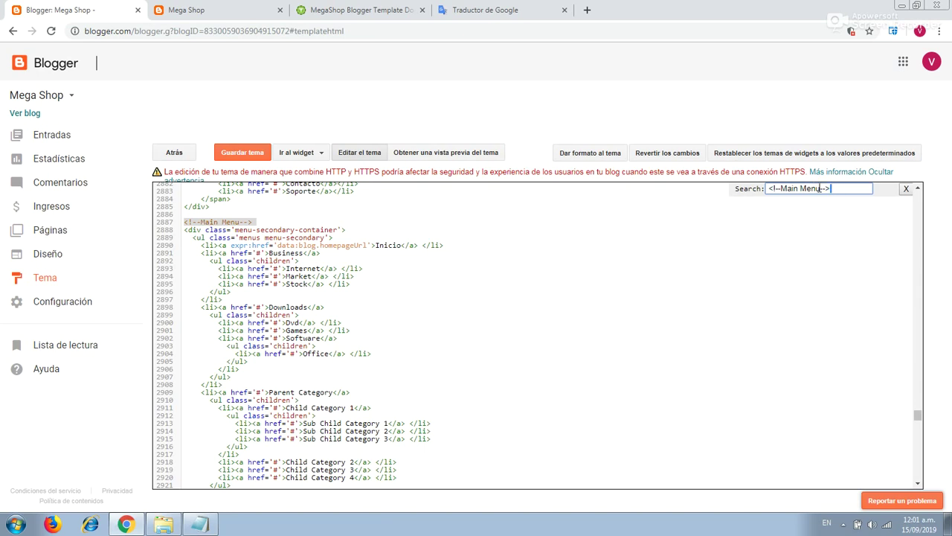
pyautogui.moveTo(831, 188); pyautogui.dragTo(765, 188)
# Rename the Main Menu entry Business to Negocios and its Market submenu entry to Tienda.
pyautogui.click(308, 255)
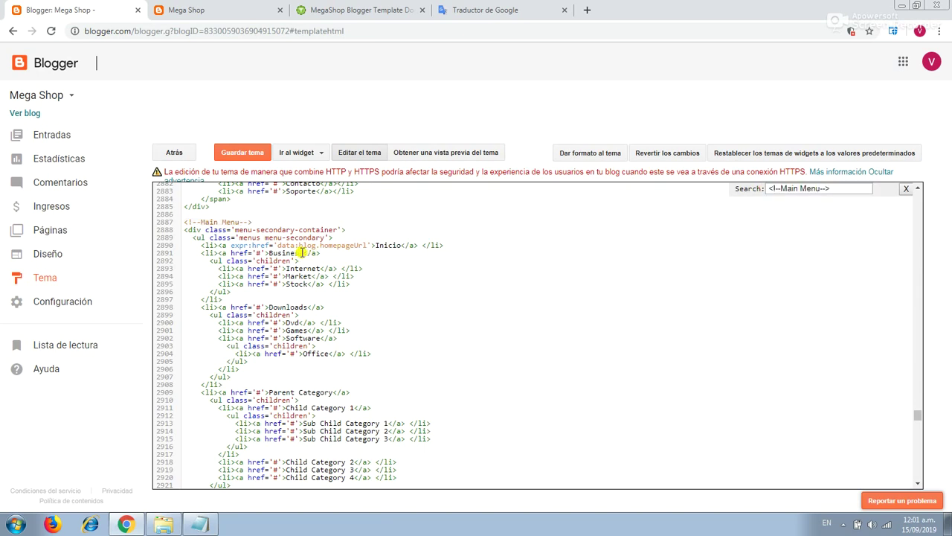
pyautogui.moveTo(300, 254); pyautogui.dragTo(270, 254)
pyautogui.press('BackSpace')
pyautogui.write('Tiend')
pyautogui.click(220, 8)
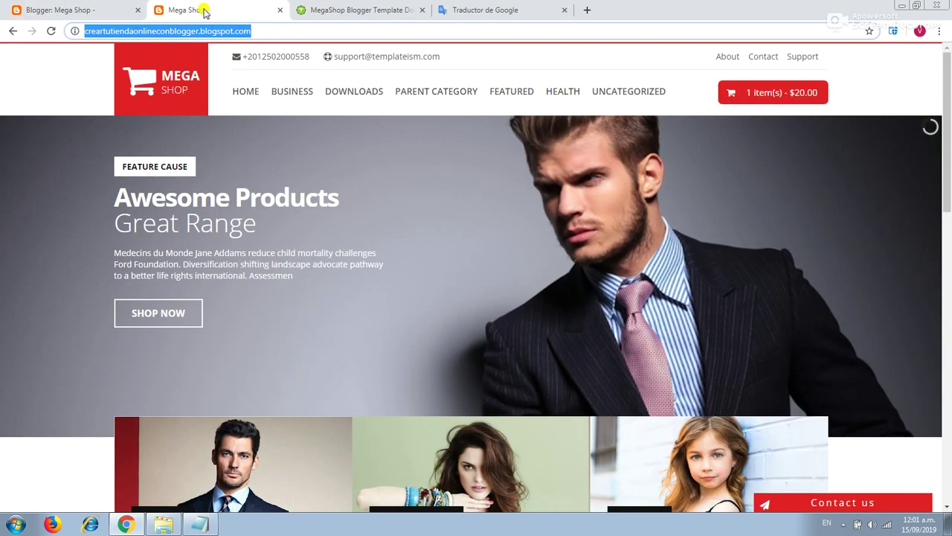
pyautogui.click(82, 8)
pyautogui.doubleClick(274, 270)
pyautogui.write('https://creartutiendaonlineconblogger.blogspot.com/')
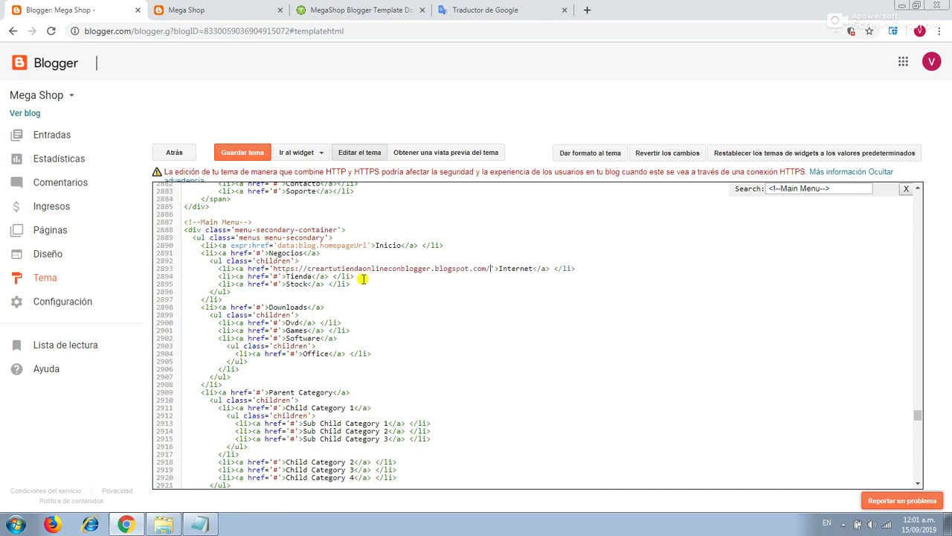
# In the SLIDER block, change Slide 1's heading to Tienda Virtual and its subheading to Descuentos.
pyautogui.scroll(-1, 363, 278)
pyautogui.scroll(-3, 320, 237)
pyautogui.scroll(3, 351, 286)
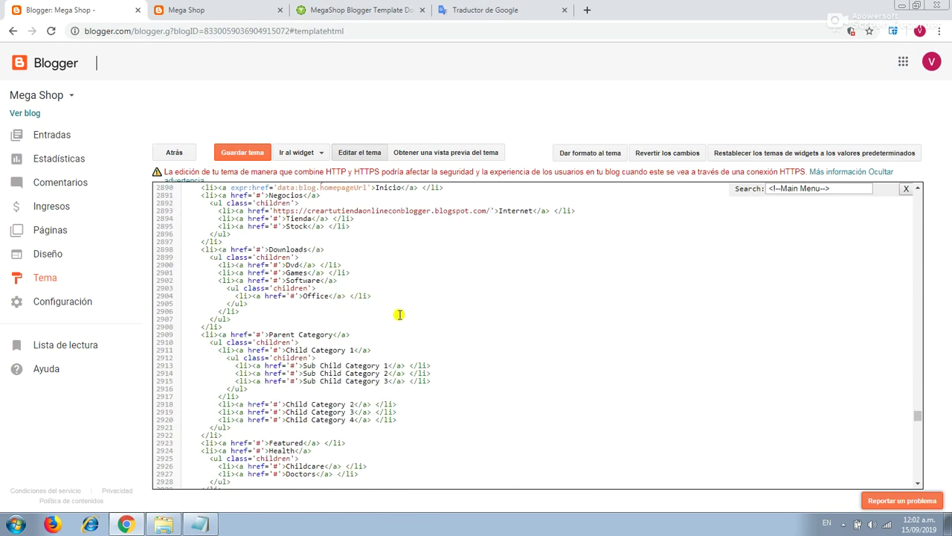
pyautogui.click(918, 484)
pyautogui.moveTo(920, 485); pyautogui.dragTo(920, 485)
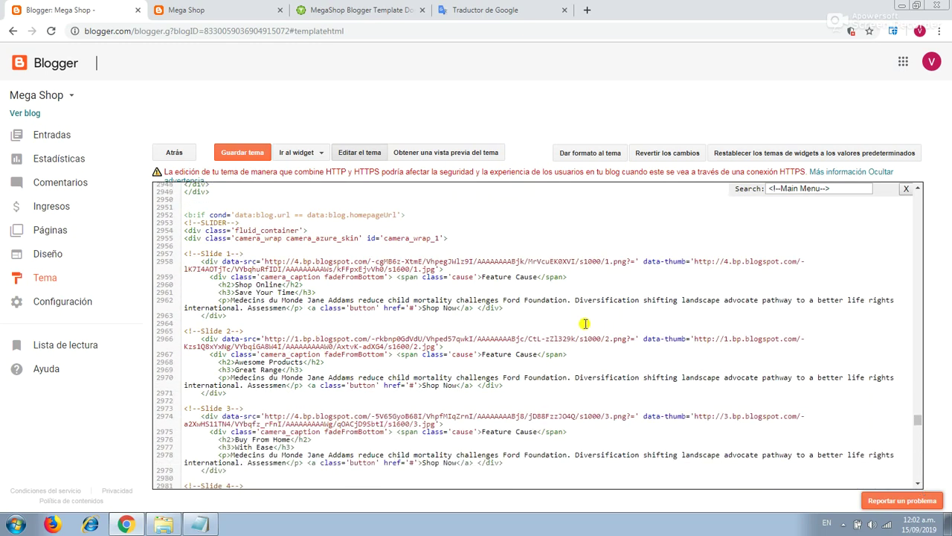
pyautogui.click(235, 7)
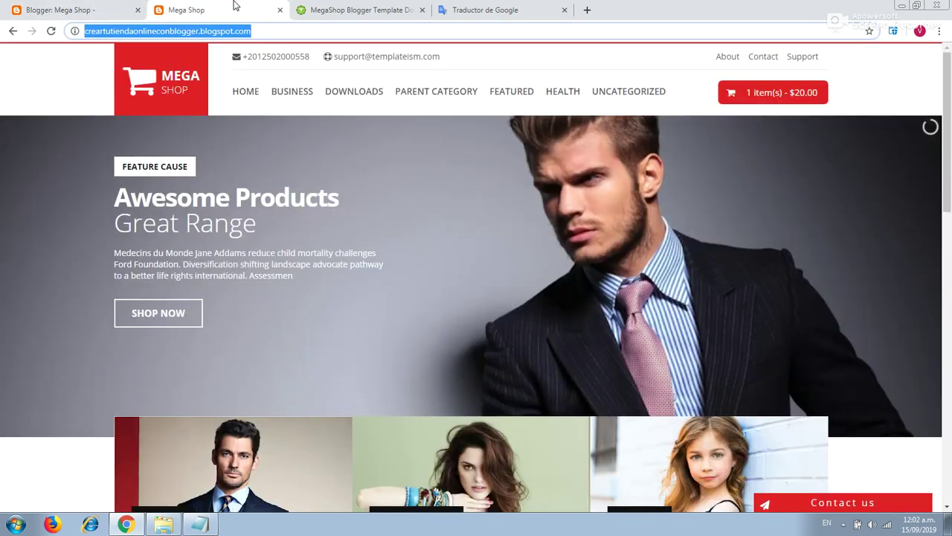
pyautogui.click(88, 6)
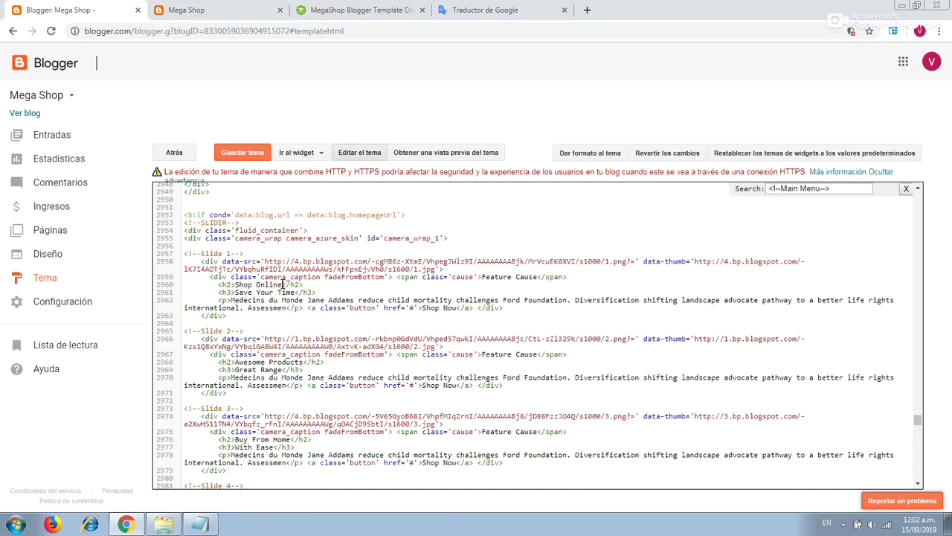
pyautogui.moveTo(283, 285); pyautogui.dragTo(236, 285)
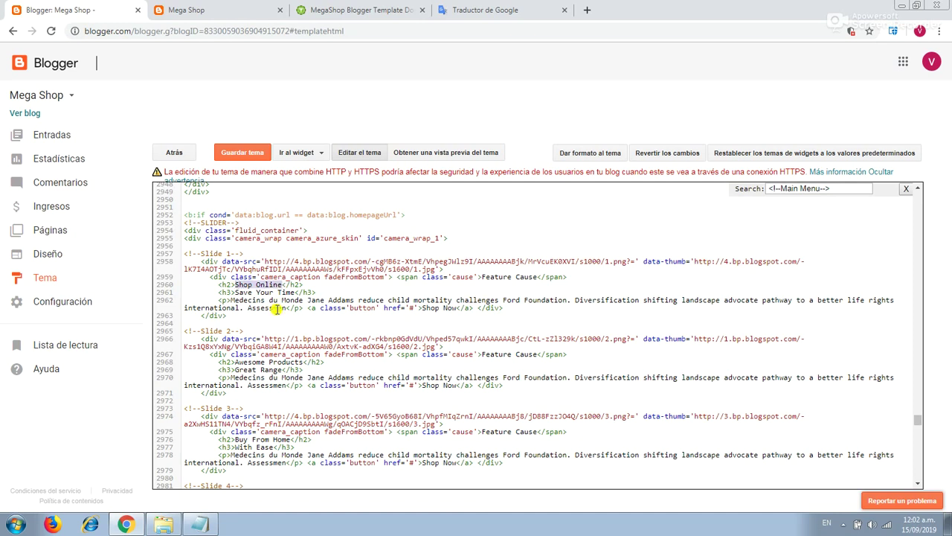
pyautogui.write('Tienda')
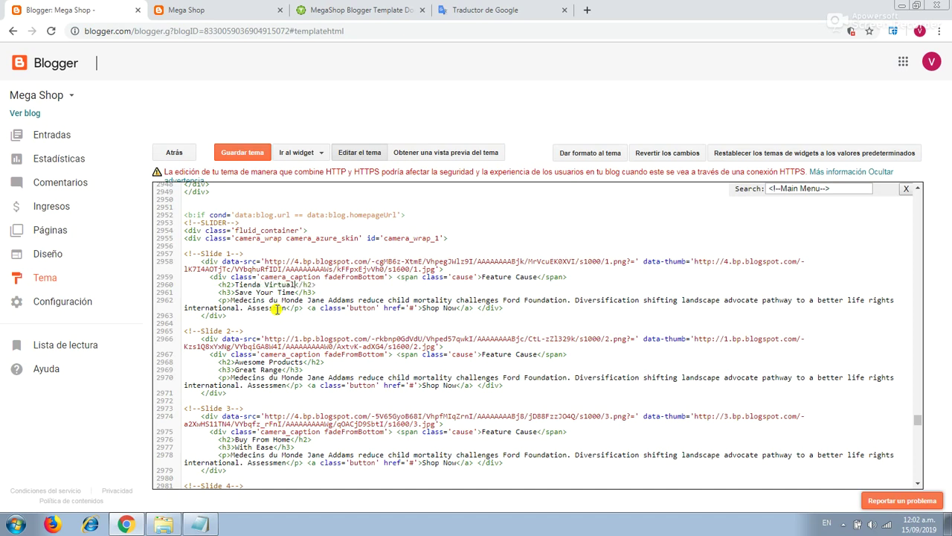
pyautogui.moveTo(260, 293); pyautogui.dragTo(236, 292)
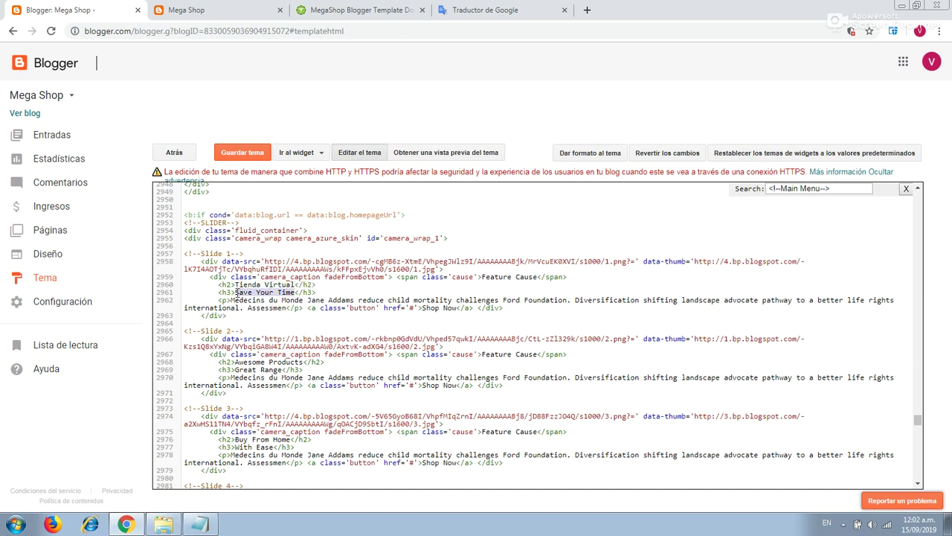
pyautogui.write('Tu')
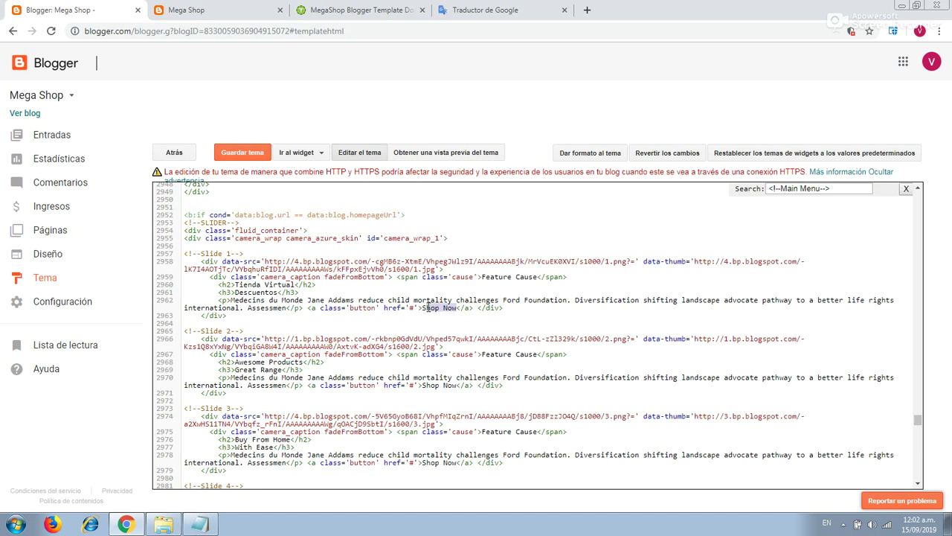
pyautogui.write('Com')
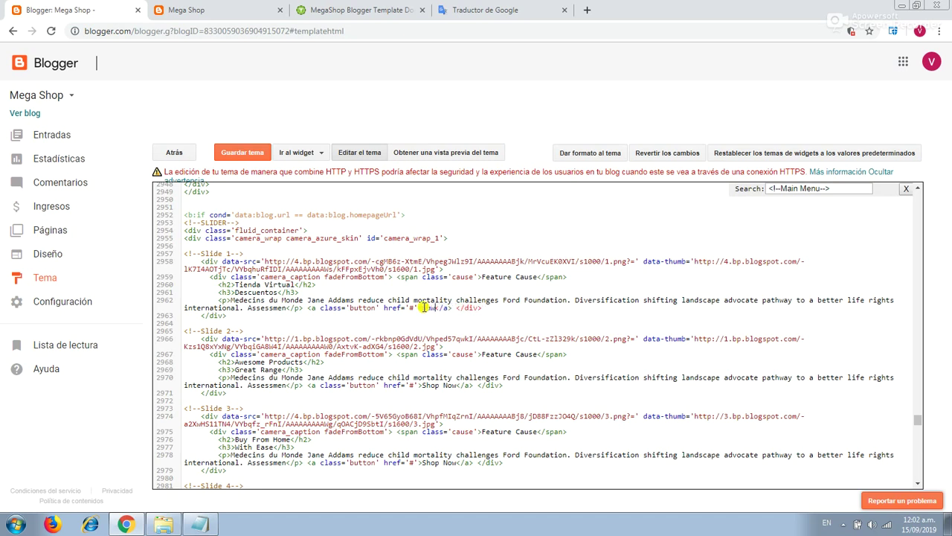
pyautogui.press('BackSpace')
pyautogui.hotkey('ctrl', 'z')
pyautogui.hotkey('ctrl', 'z')
# Replace Slide 1's Shop Now button label with Comprar ahoarw.
pyautogui.scroll(3, 436, 314)
pyautogui.scroll(-1, 467, 383)
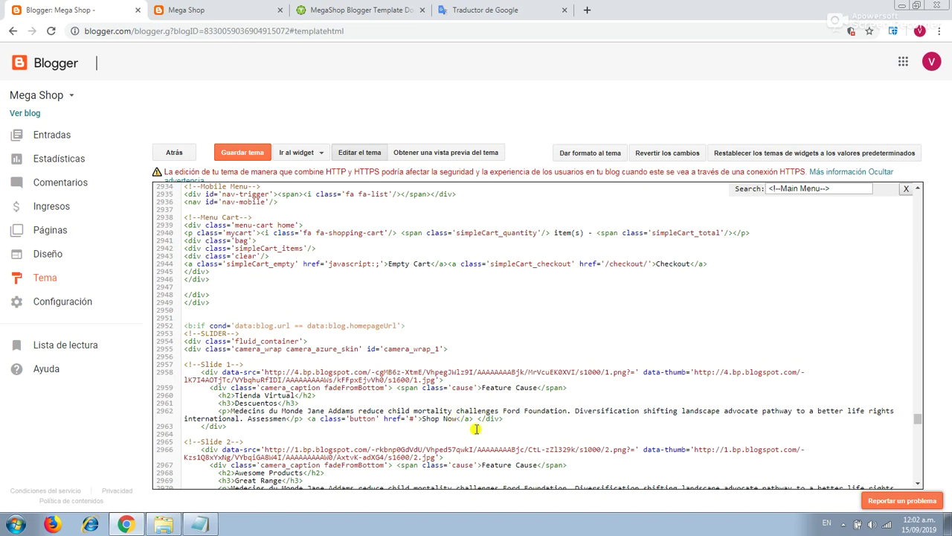
pyautogui.press('BackSpace')
pyautogui.press('BackSpace')
pyautogui.press('BackSpace')
pyautogui.press('BackSpace')
pyautogui.press('BackSpace')
pyautogui.press('BackSpace')
pyautogui.press('BackSpace')
pyautogui.write('>')
pyautogui.write('Comprar ahora')
pyautogui.write('a')
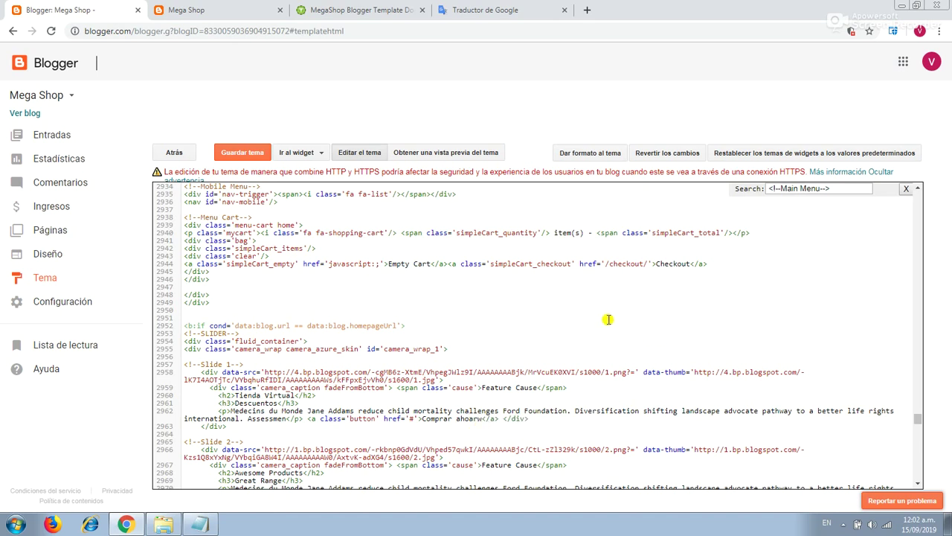
pyautogui.scroll(-2, 607, 320)
pyautogui.press('BackSpace')
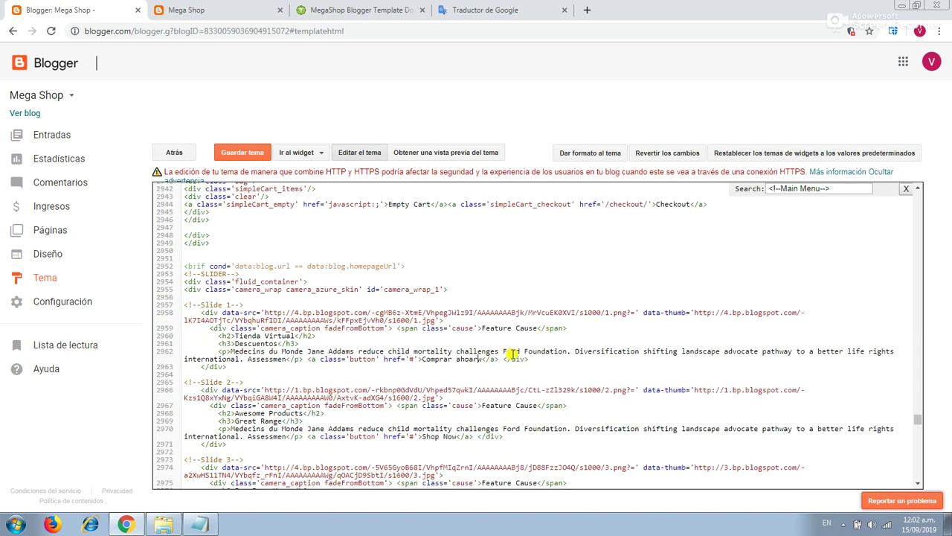
# Copy Slide 1's data-src image address, view the picture in a new browser tab, and return to the theme code.
pyautogui.scroll(-2, 312, 341)
pyautogui.tripleClick(432, 260)
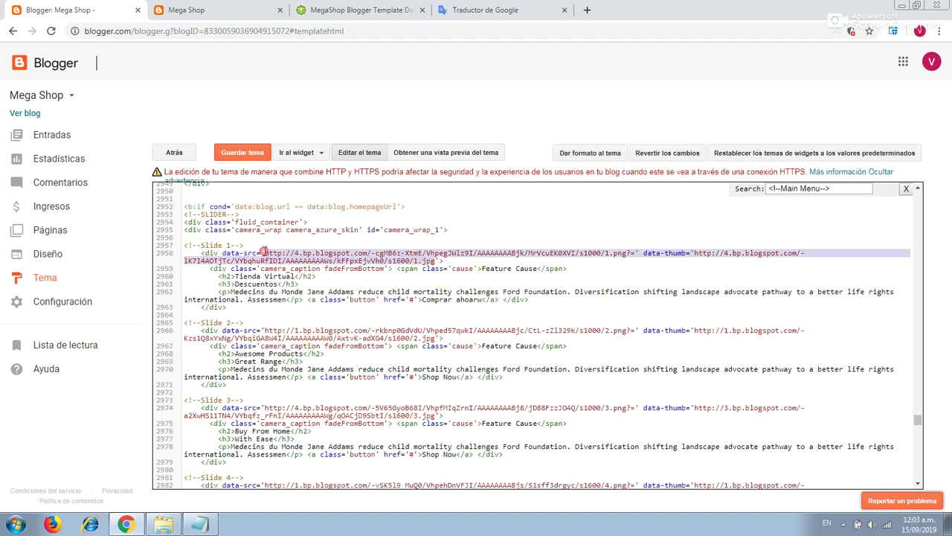
pyautogui.click(554, 269)
pyautogui.moveTo(628, 253); pyautogui.dragTo(269, 253)
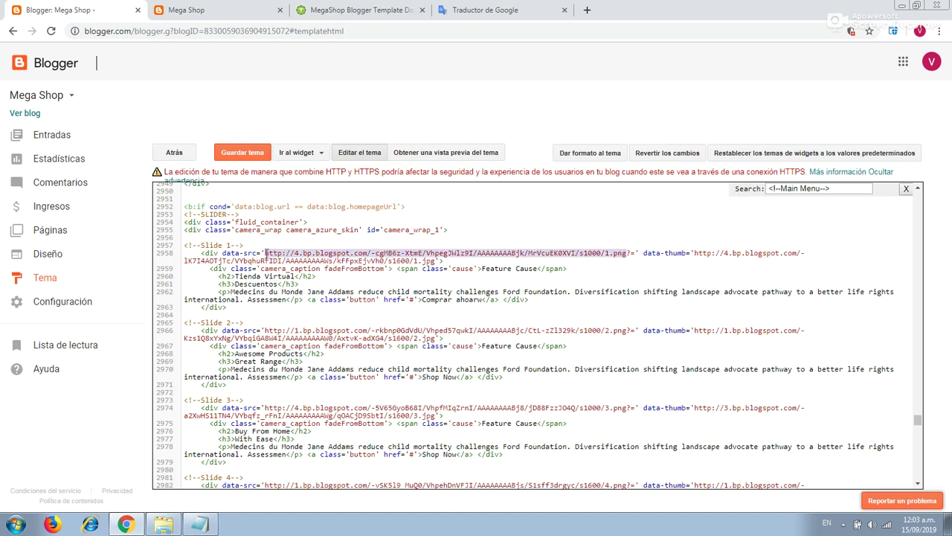
pyautogui.rightClick(295, 257)
pyautogui.click(318, 281)
pyautogui.click(587, 10)
pyautogui.hotkey('ctrl', 'v')
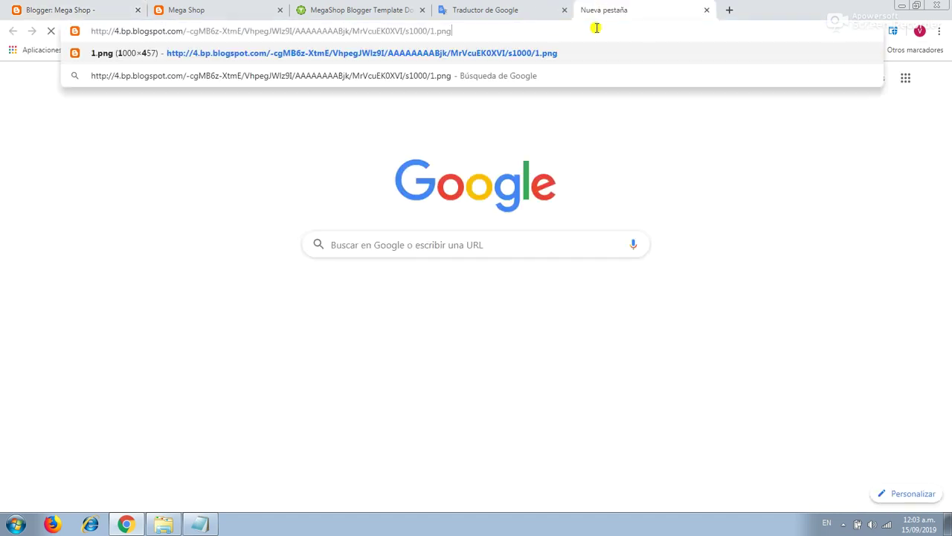
pyautogui.press('Return')
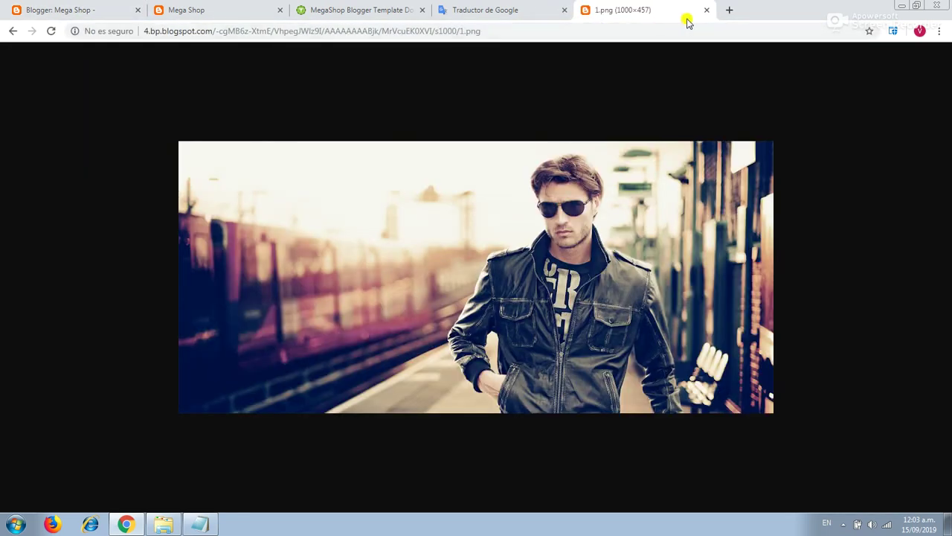
pyautogui.click(708, 10)
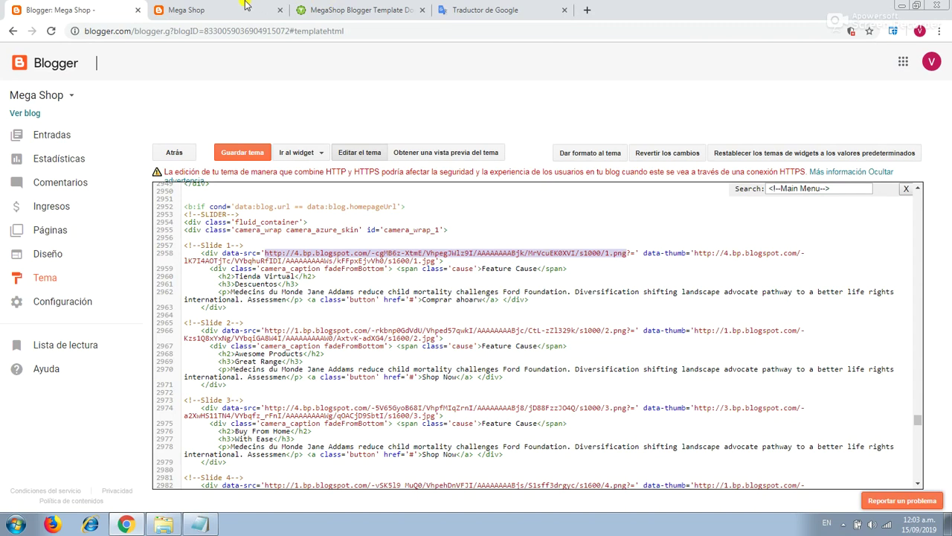
# Open the blog's Páginas section in a separate browser tab and start a new page.
pyautogui.middleClick(64, 238)
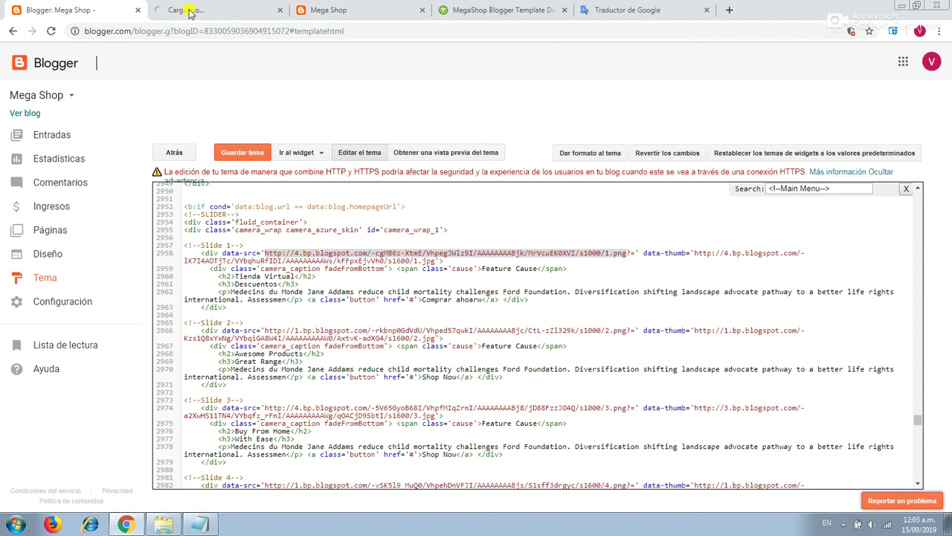
pyautogui.click(207, 8)
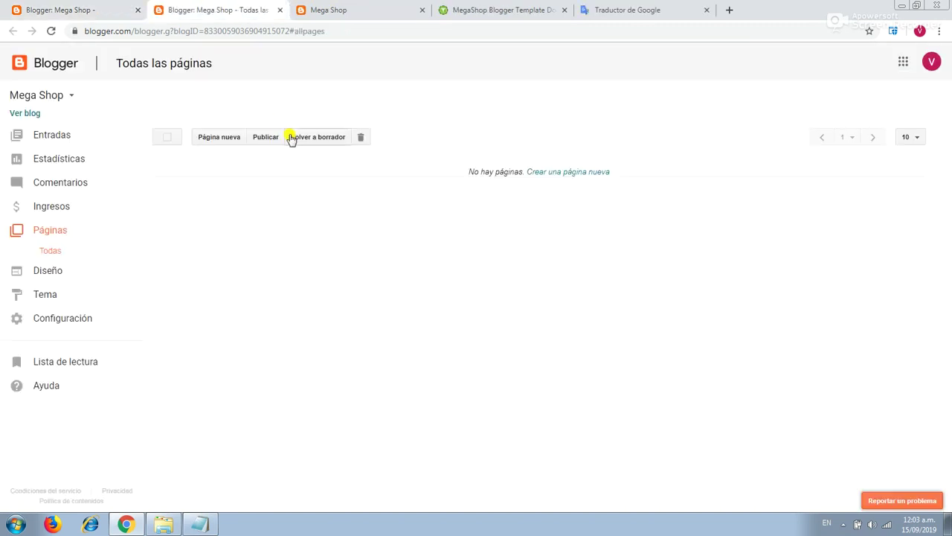
pyautogui.click(220, 137)
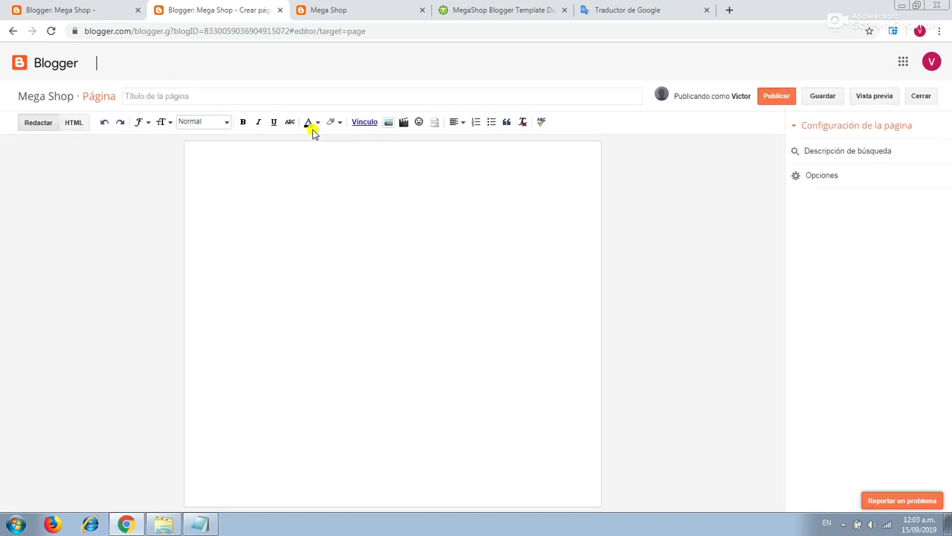
# Upload the portada2 image from the ICONOS folder inside VIDEOS and add it to the new page.
pyautogui.click(390, 124)
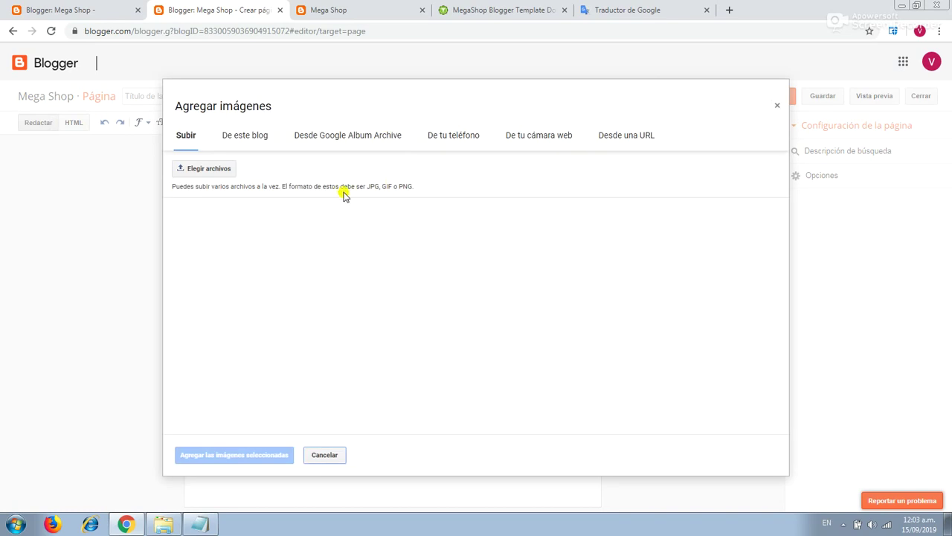
pyautogui.click(203, 171)
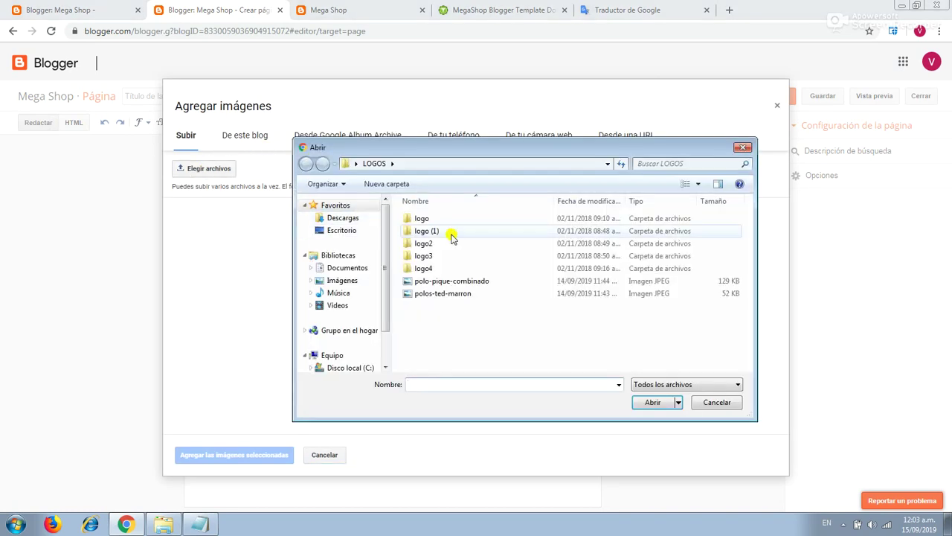
pyautogui.click(342, 231)
pyautogui.moveTo(748, 274); pyautogui.dragTo(759, 301)
pyautogui.doubleClick(570, 272)
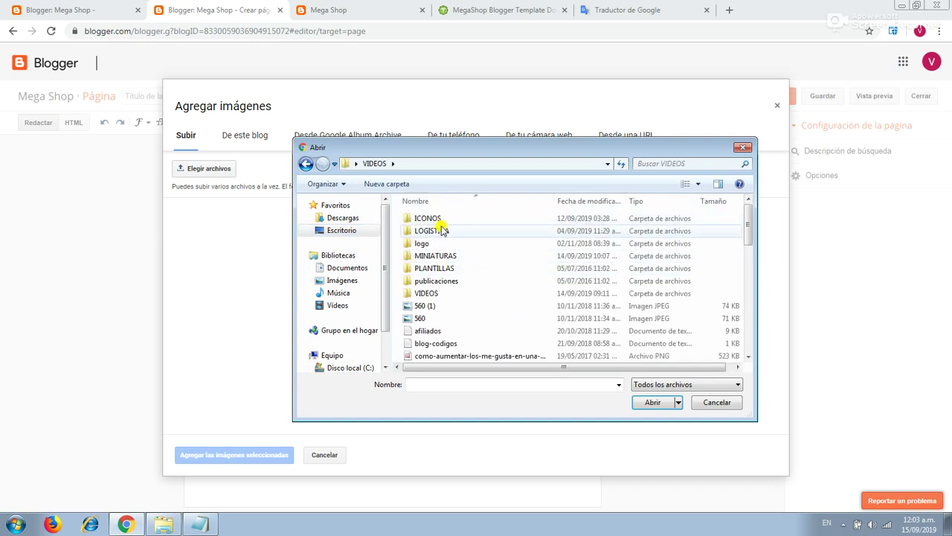
pyautogui.doubleClick(442, 231)
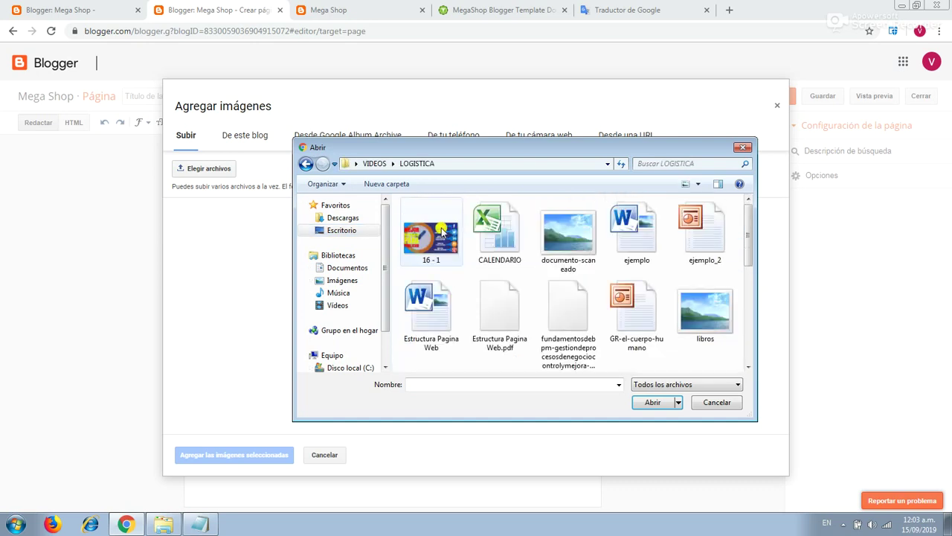
pyautogui.click(306, 165)
pyautogui.doubleClick(432, 218)
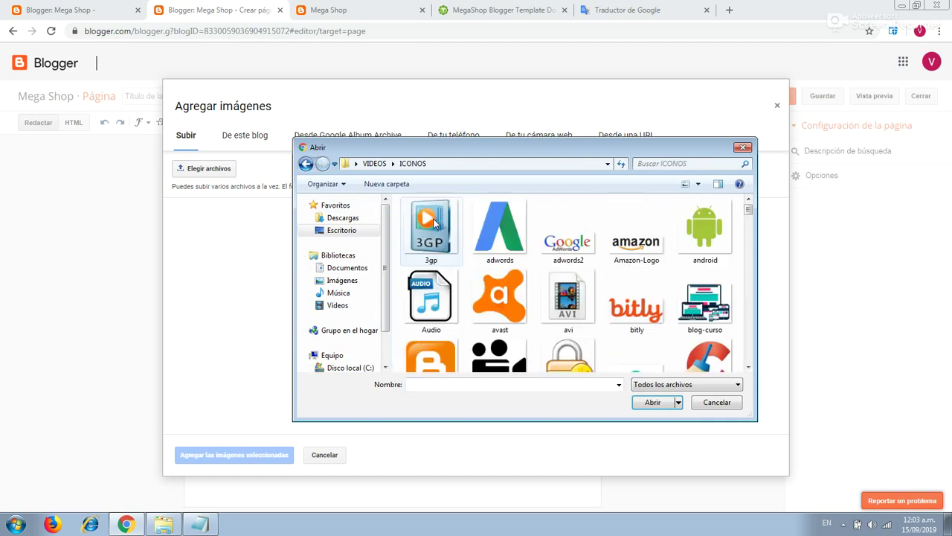
pyautogui.moveTo(746, 209); pyautogui.dragTo(756, 319)
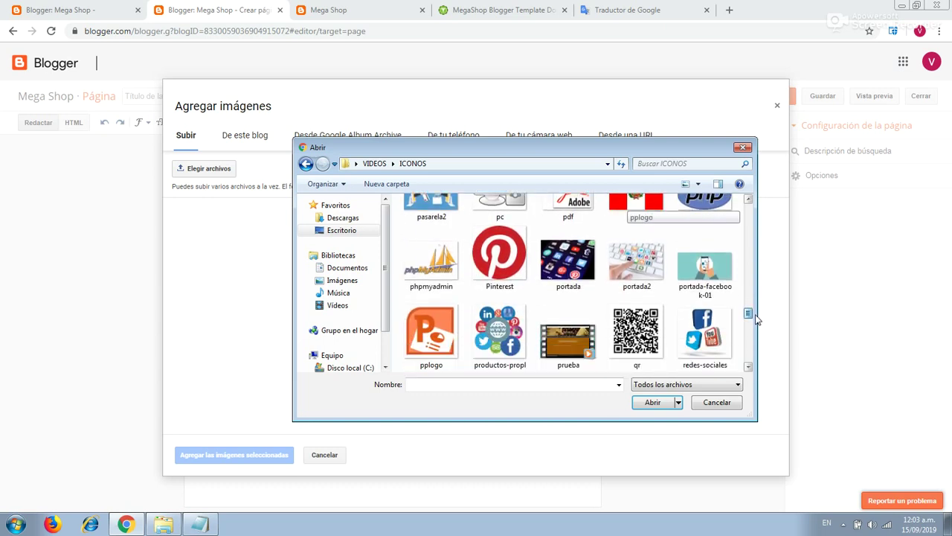
pyautogui.doubleClick(637, 268)
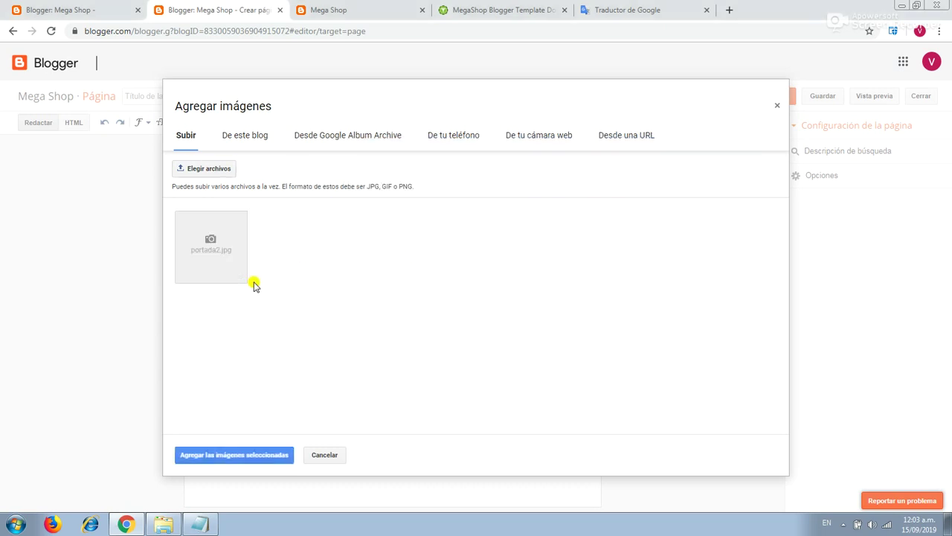
pyautogui.click(250, 454)
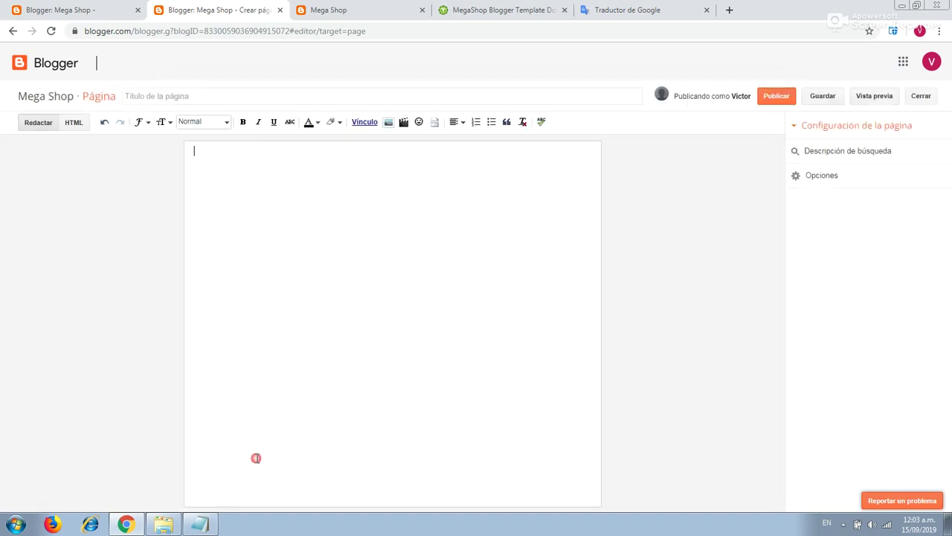
# Title the page Portada 1 and publish it.
pyautogui.click(212, 98)
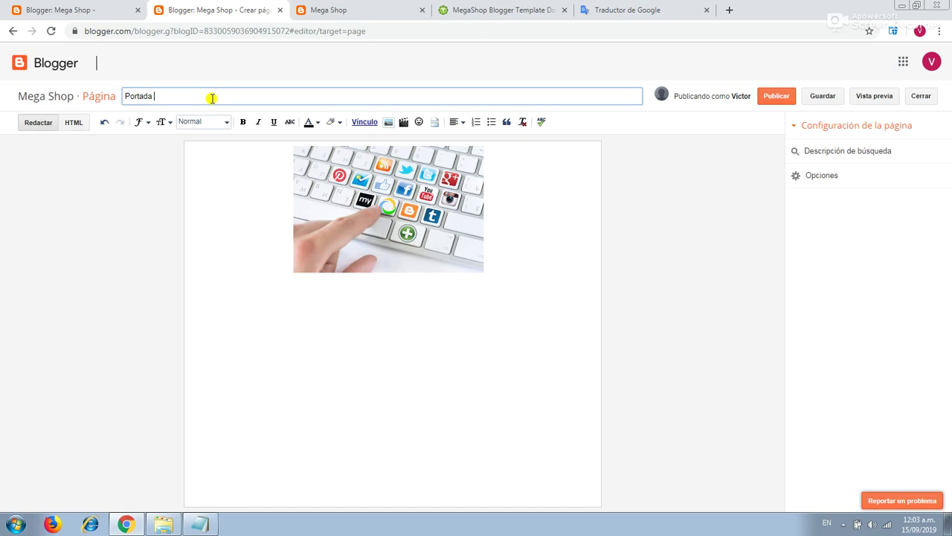
pyautogui.click(769, 98)
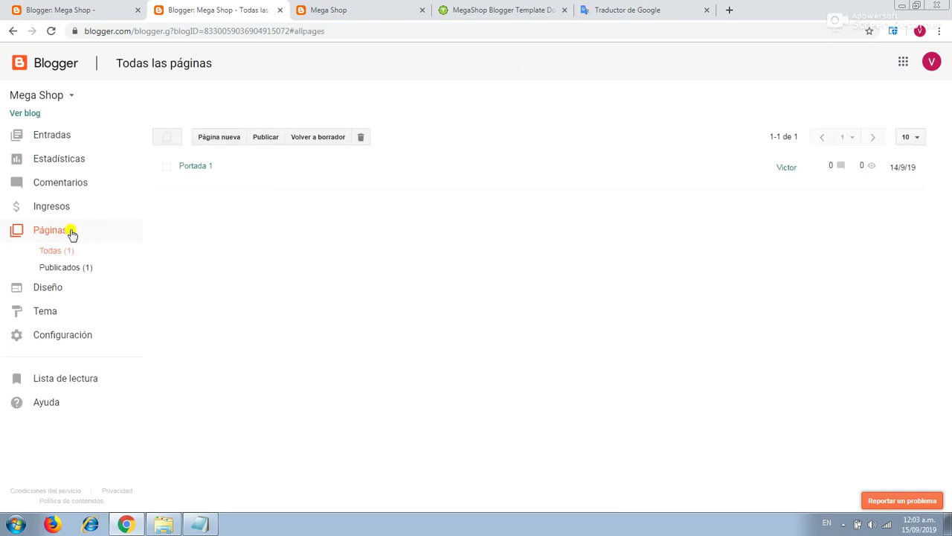
# Reopen the Portada 1 page in its HTML view and copy the image code into Notepad, replacing the text there.
pyautogui.click(189, 180)
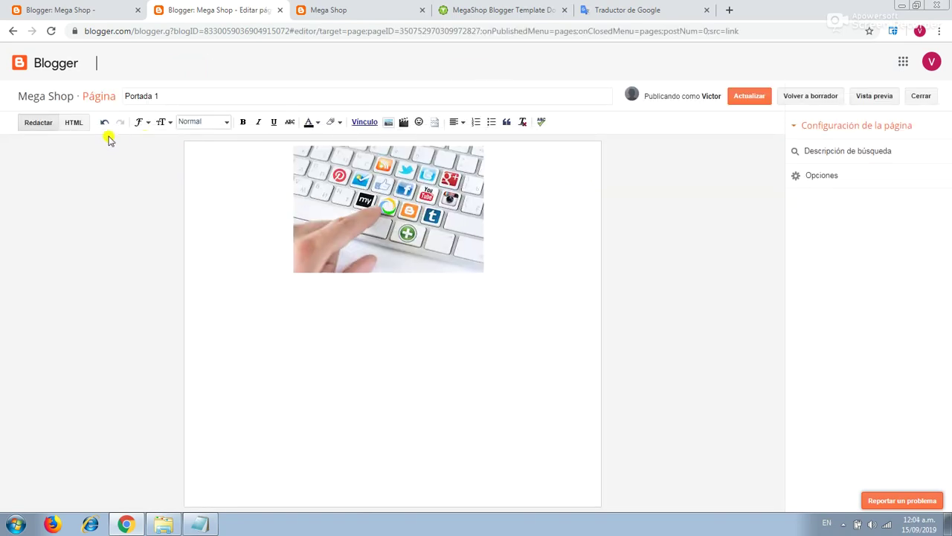
pyautogui.click(73, 123)
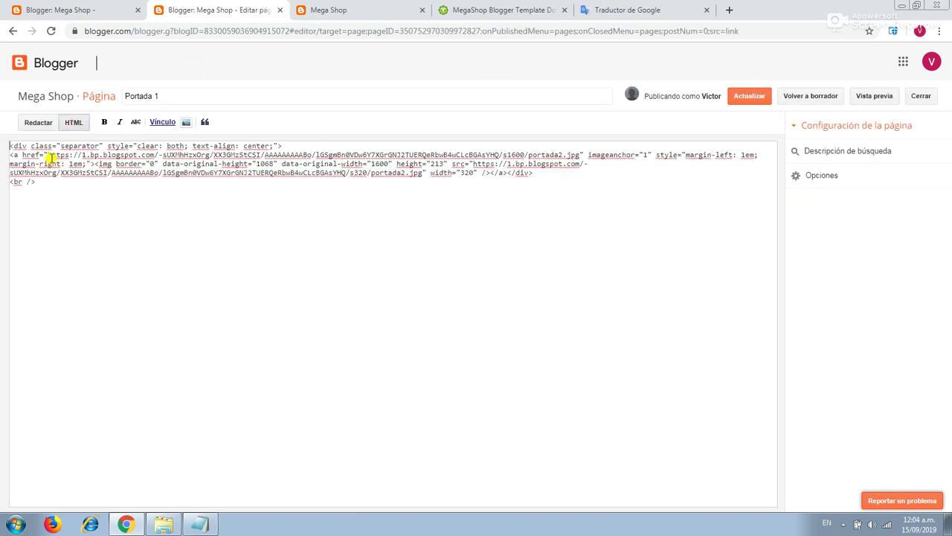
pyautogui.moveTo(53, 183); pyautogui.dragTo(6, 158)
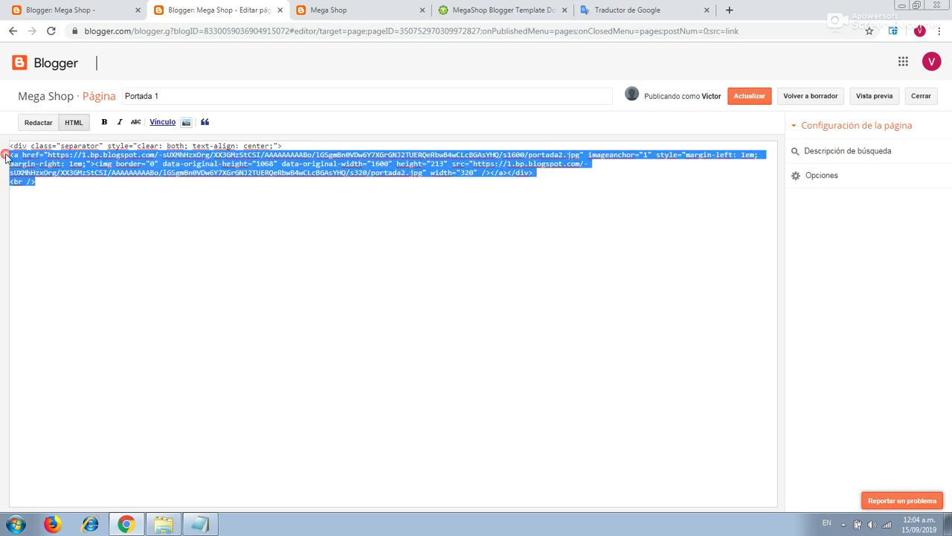
pyautogui.click(200, 524)
pyautogui.moveTo(346, 129); pyautogui.dragTo(2, 128)
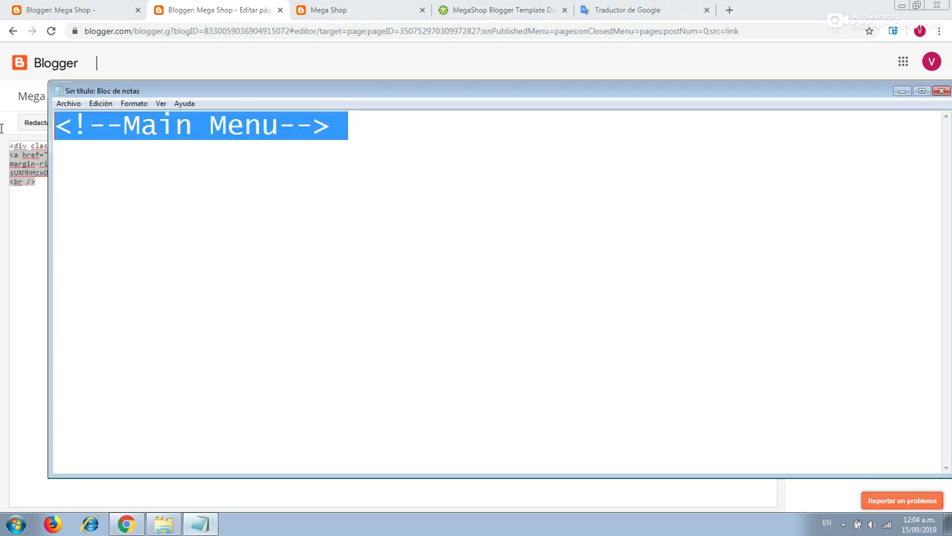
pyautogui.hotkey('ctrl', 'v')
# Copy the s1600/portada2.jpg address from Notepad and paste it over Slide 1's data-src image address in the theme code.
pyautogui.moveTo(210, 122); pyautogui.dragTo(862, 188)
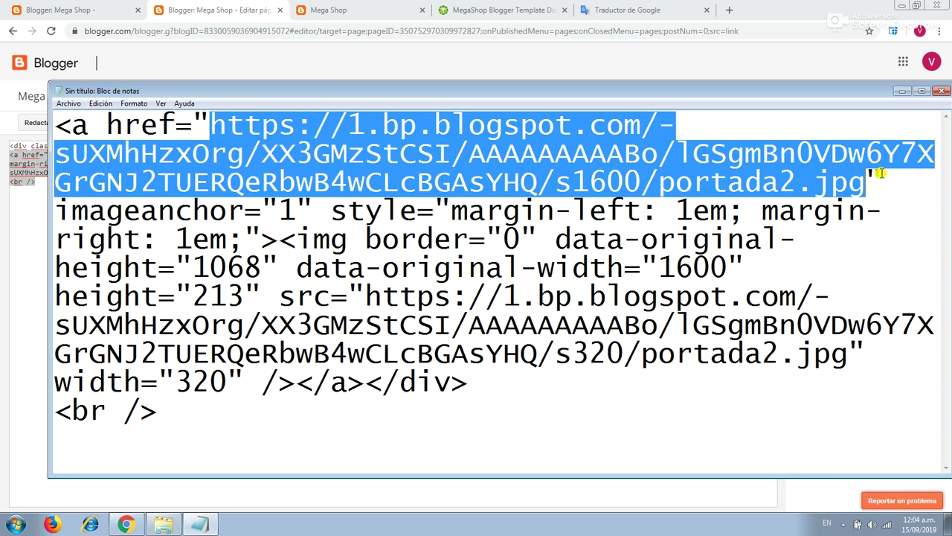
pyautogui.rightClick(760, 164)
pyautogui.click(794, 204)
pyautogui.click(908, 90)
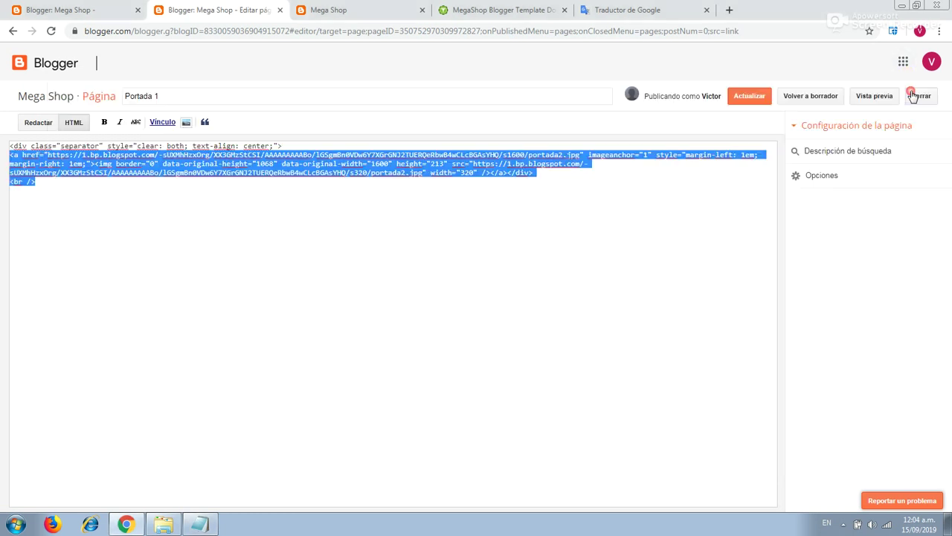
pyautogui.click(353, 11)
pyautogui.click(88, 5)
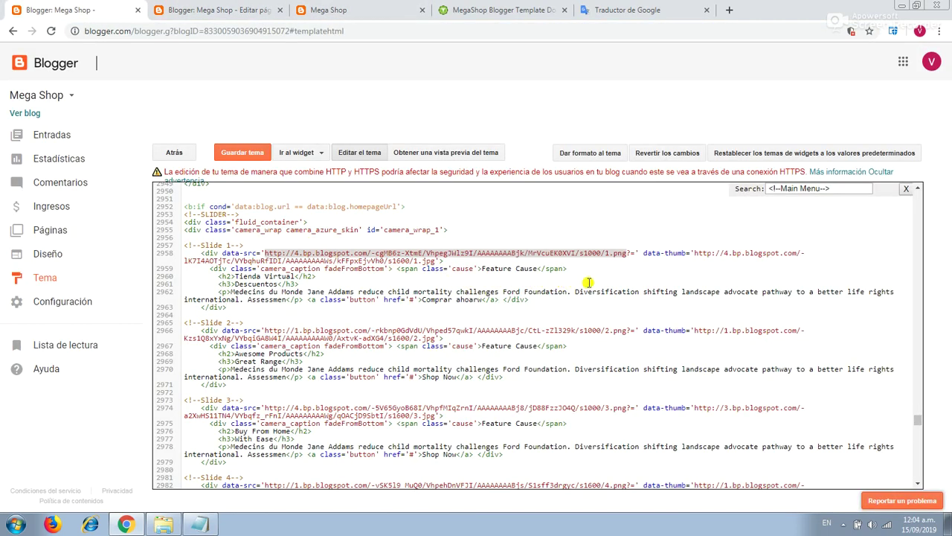
pyautogui.moveTo(627, 253); pyautogui.dragTo(275, 253)
pyautogui.hotkey('ctrl', 'v')
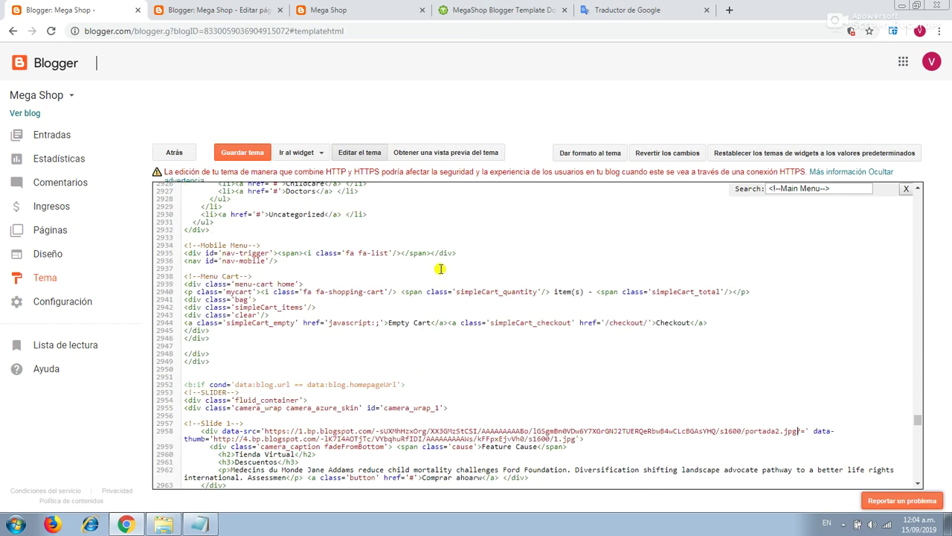
# In Slide 1, change the Feature Cause label to Buenas Causas and the description paragraph to Los mejores productos.
pyautogui.scroll(-1, 508, 374)
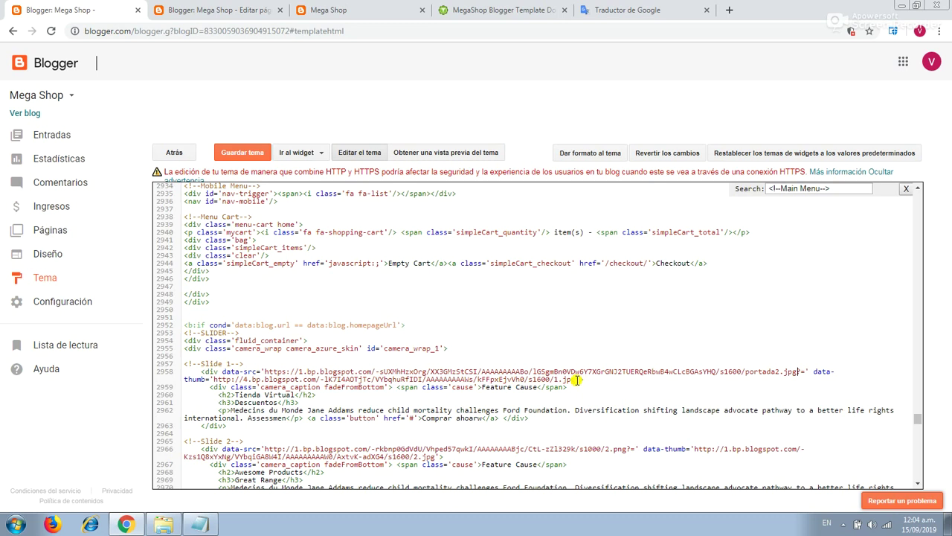
pyautogui.scroll(-1, 577, 379)
pyautogui.moveTo(537, 327); pyautogui.dragTo(483, 328)
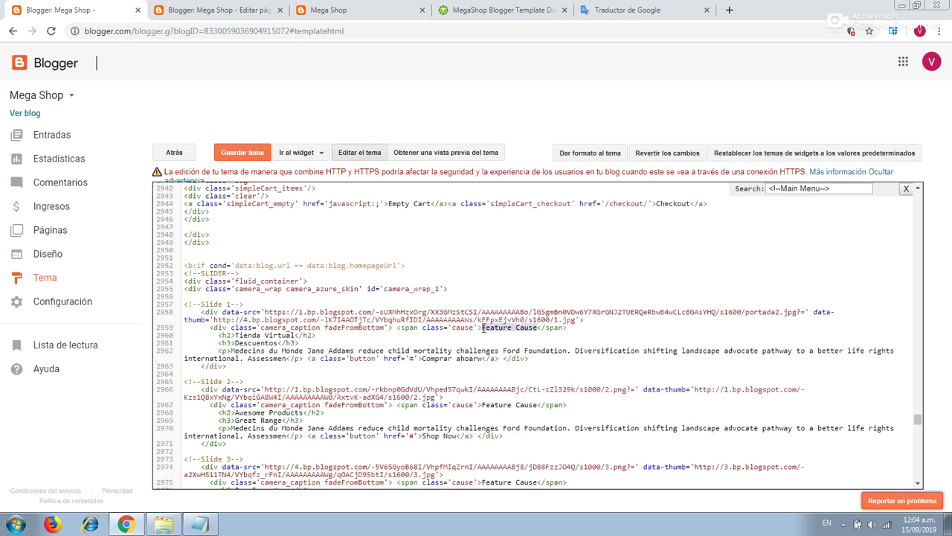
pyautogui.press('BackSpace')
pyautogui.write('uenas')
pyautogui.moveTo(287, 358); pyautogui.dragTo(242, 353)
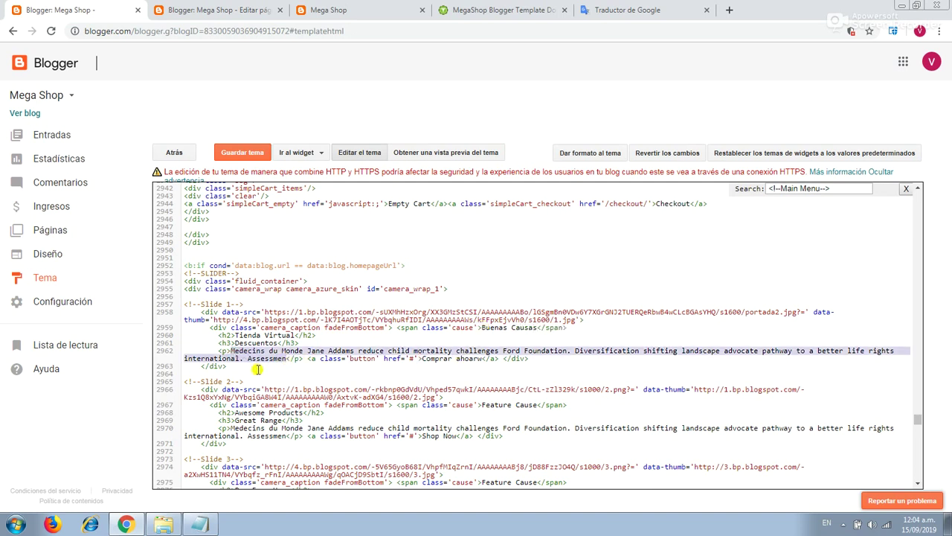
pyautogui.write('Los mejores productos')
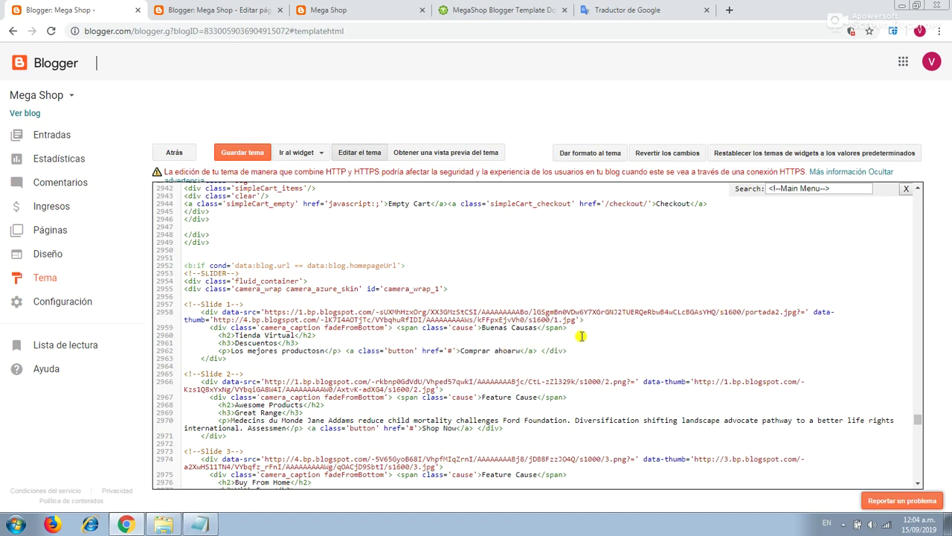
# In the FEATURE CATEGORY block, rename the Men category to Hombres.
pyautogui.click(917, 485)
pyautogui.moveTo(917, 485); pyautogui.dragTo(917, 487)
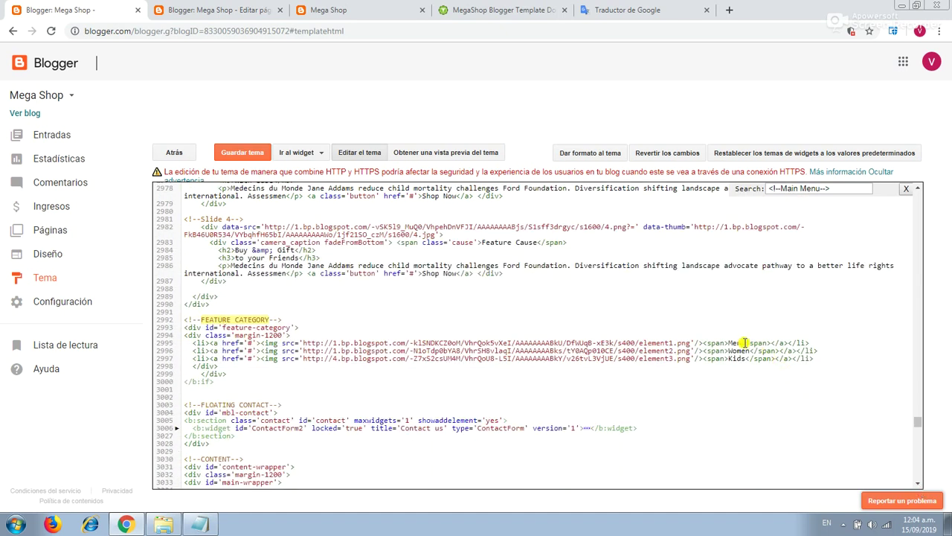
pyautogui.press('BackSpace')
pyautogui.press('BackSpace')
pyautogui.press('BackSpace')
pyautogui.write('Hombres')
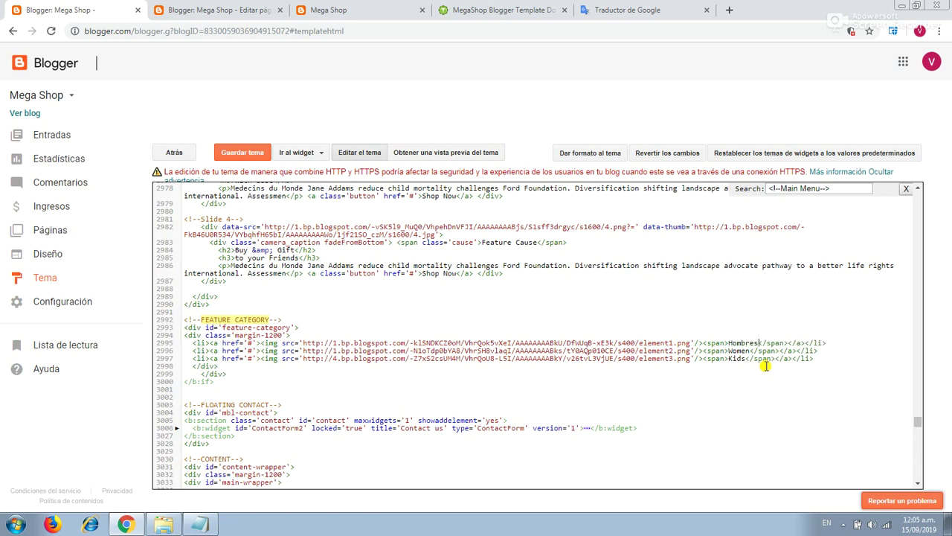
# Rename the Women category in the FEATURE CATEGORY block to Mujeres.
pyautogui.click(749, 348)
pyautogui.press('BackSpace')
pyautogui.press('BackSpace')
pyautogui.press('BackSpace')
pyautogui.press('BackSpace')
pyautogui.press('BackSpace')
pyautogui.write('Mujeres')
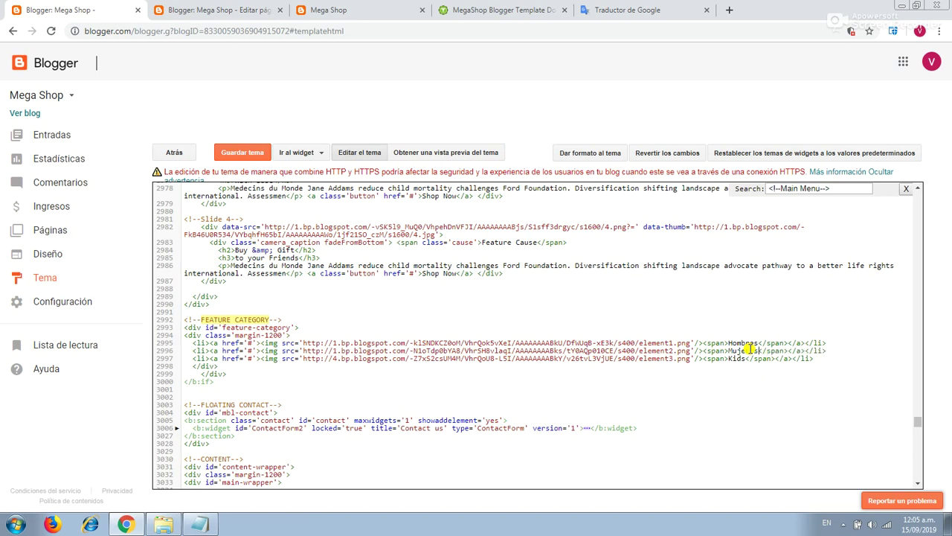
# Rename the Kids category in the FEATURE CATEGORY block to Niños, switching the keyboard language to Spanish for the ñ.
pyautogui.press('BackSpace')
pyautogui.press('BackSpace')
pyautogui.press('BackSpace')
pyautogui.press('BackSpace')
pyautogui.write('Ni')
pyautogui.hotkey('alt', 'shift')
pyautogui.write('ños')
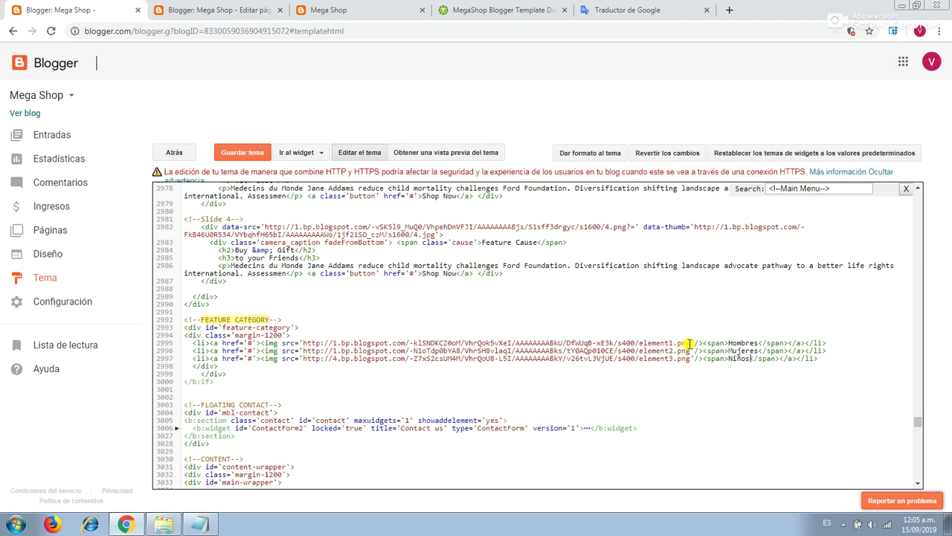
# Replace the Hombres category's image address with the copied s1600/portada2.jpg address.
pyautogui.moveTo(692, 343); pyautogui.dragTo(305, 347)
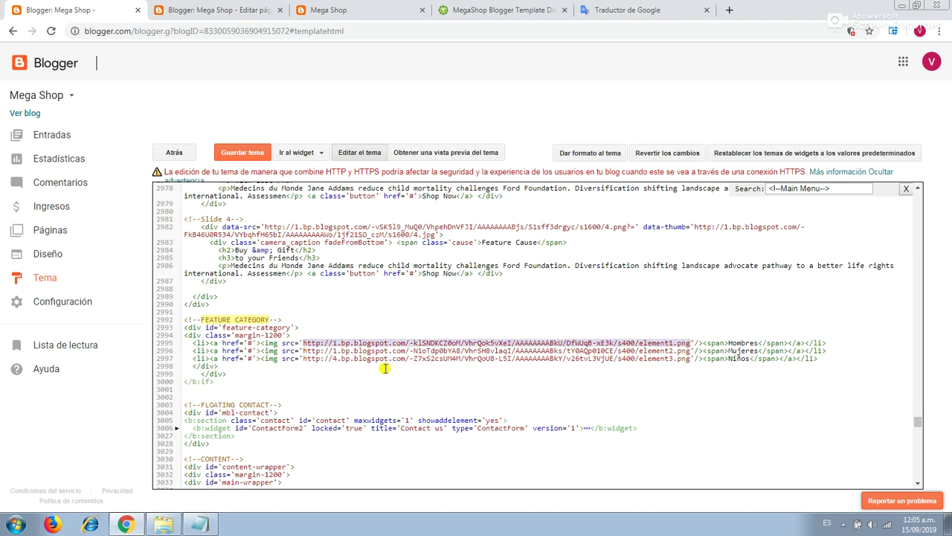
pyautogui.hotkey('ctrl', 'v')
pyautogui.scroll(-3, 446, 365)
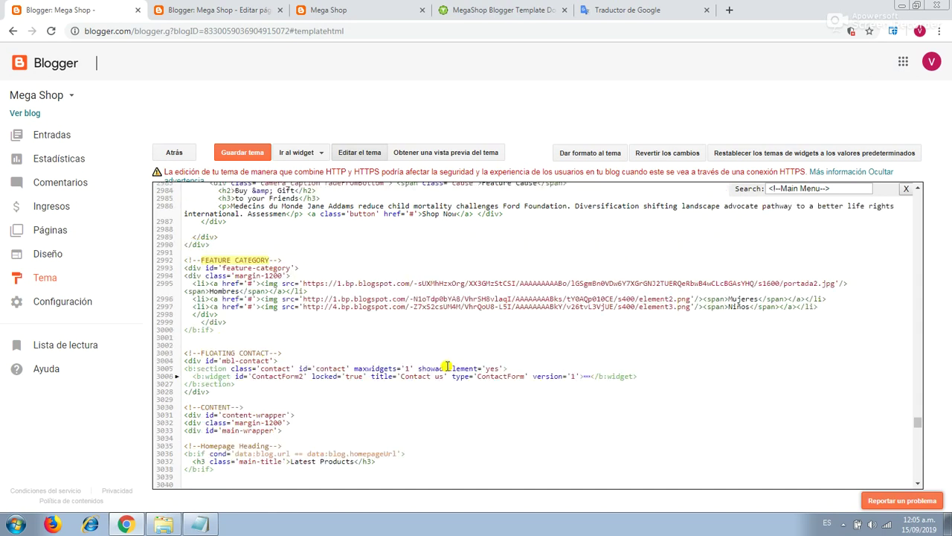
pyautogui.scroll(5, 447, 365)
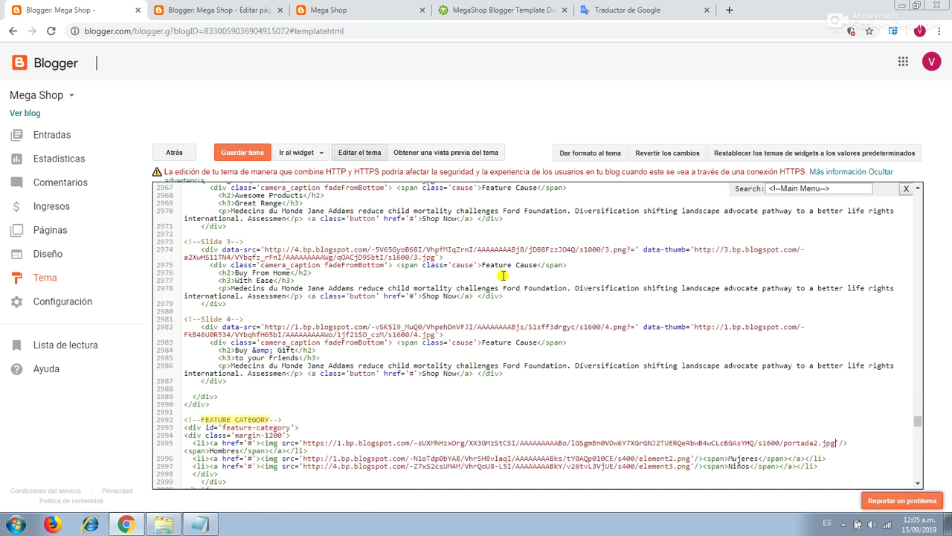
# Look through the remaining theme code below the FEATURE CATEGORY block and save the theme.
pyautogui.click(919, 484)
pyautogui.scroll(-8, 919, 485)
pyautogui.scroll(-17, 918, 485)
pyautogui.scroll(-16, 918, 485)
pyautogui.scroll(-8, 918, 485)
pyautogui.scroll(-9, 918, 485)
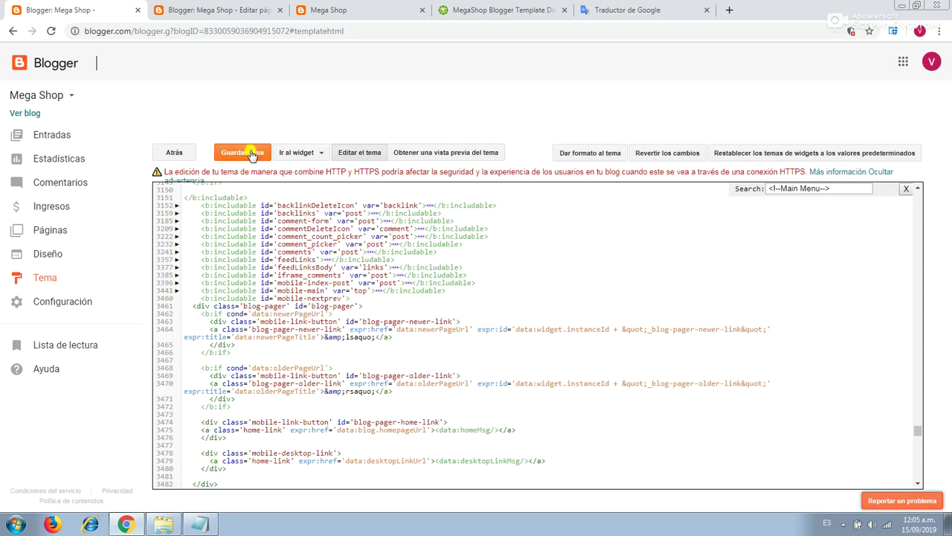
pyautogui.click(251, 153)
# Switch to the Mega Shop blog tab and reload the homepage to check the slider and category changes.
pyautogui.click(217, 8)
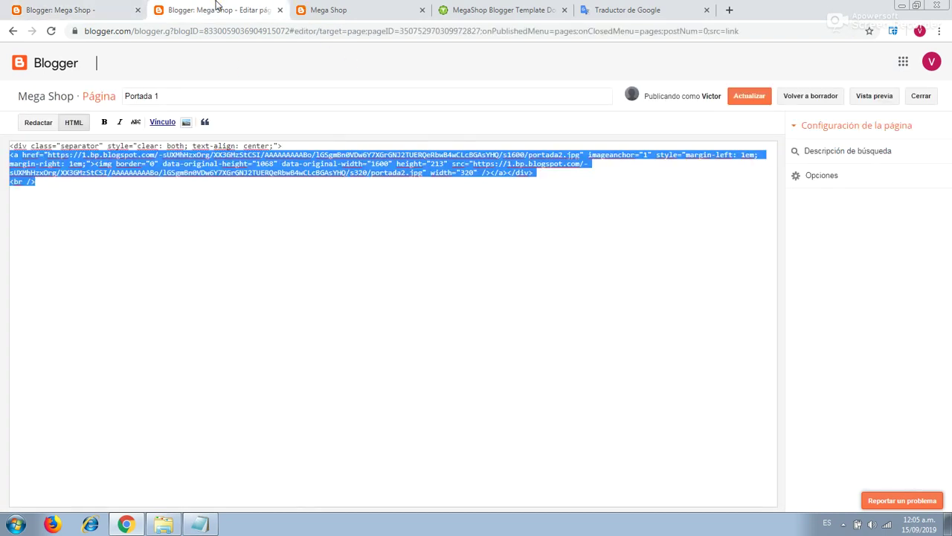
pyautogui.click(341, 7)
pyautogui.click(50, 31)
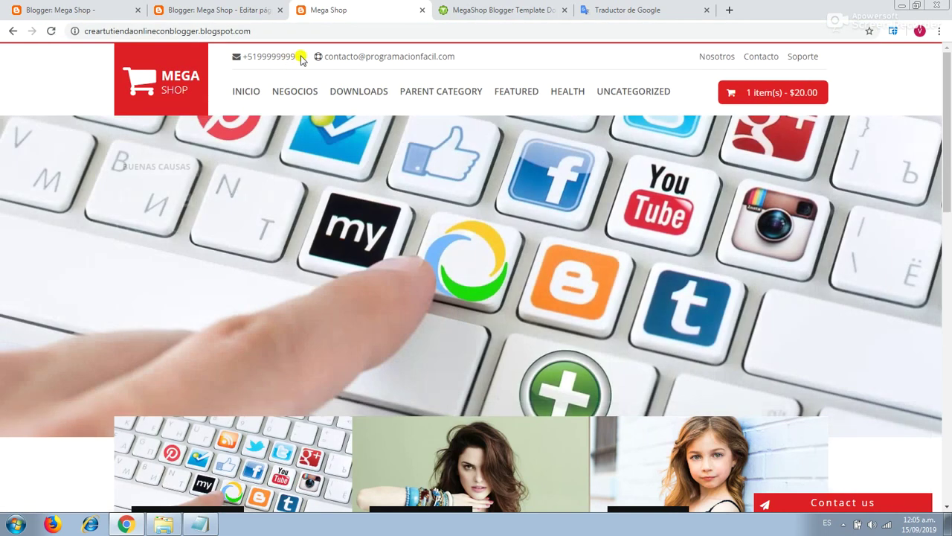
# Check the phone and e-mail details in the shop header and load the homepage through the Inicio entry.
pyautogui.moveTo(301, 58); pyautogui.dragTo(243, 57)
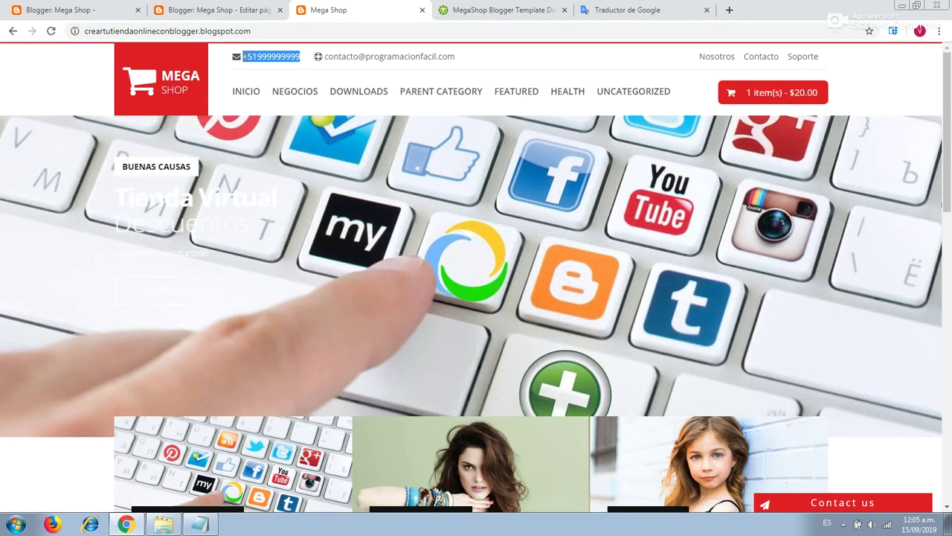
pyautogui.moveTo(462, 62); pyautogui.dragTo(338, 58)
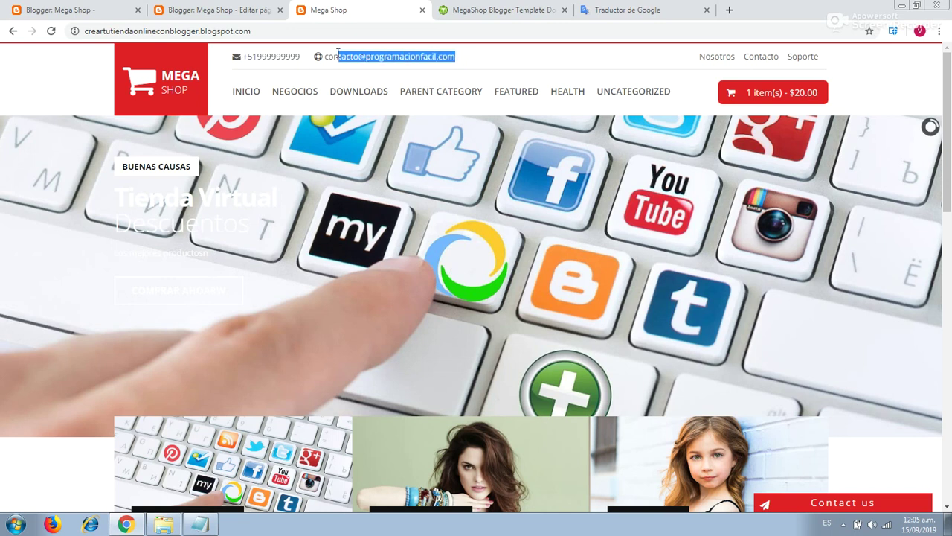
pyautogui.moveTo(300, 97)
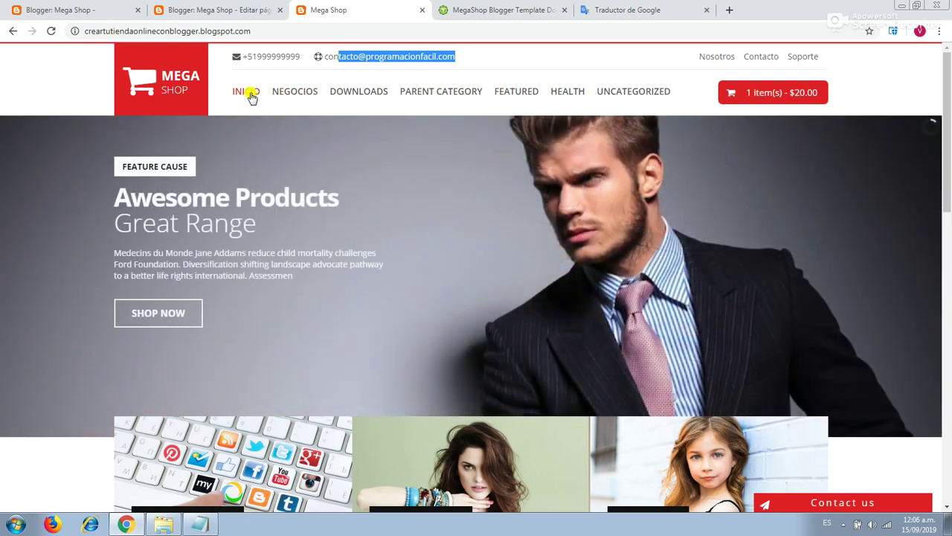
pyautogui.click(256, 96)
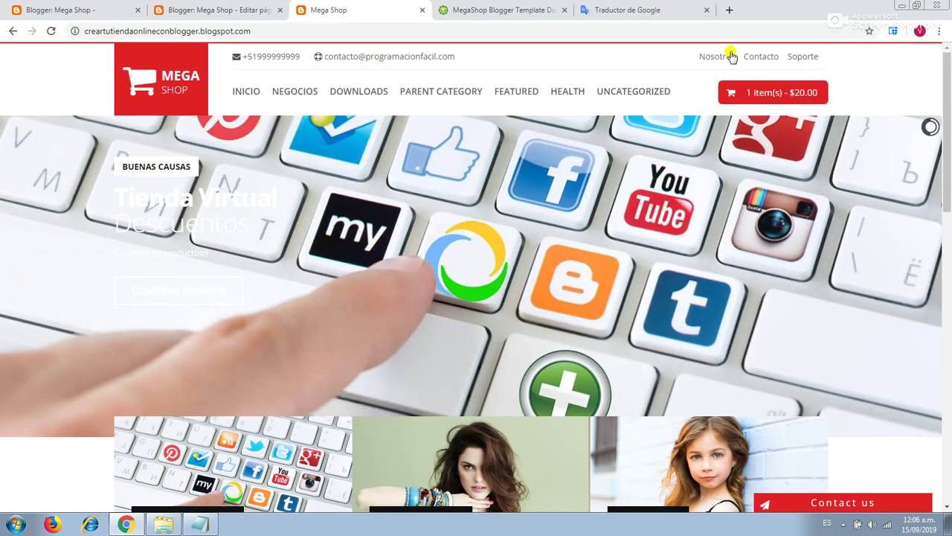
# Review the homepage from the feature categories through Latest Products and Top Selling to the footer, including the header menu.
pyautogui.scroll(-2, 672, 141)
pyautogui.scroll(2, 632, 152)
pyautogui.scroll(-3, 596, 171)
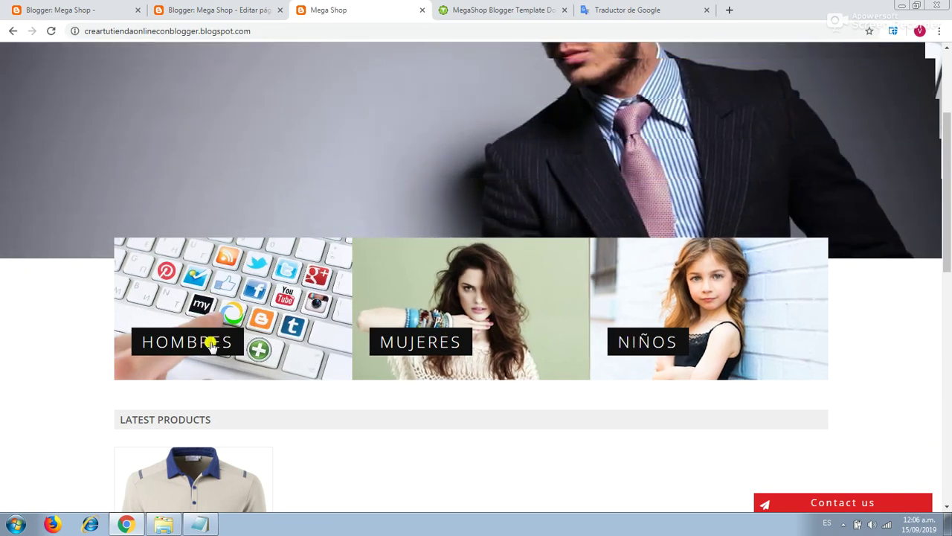
pyautogui.scroll(-4, 631, 340)
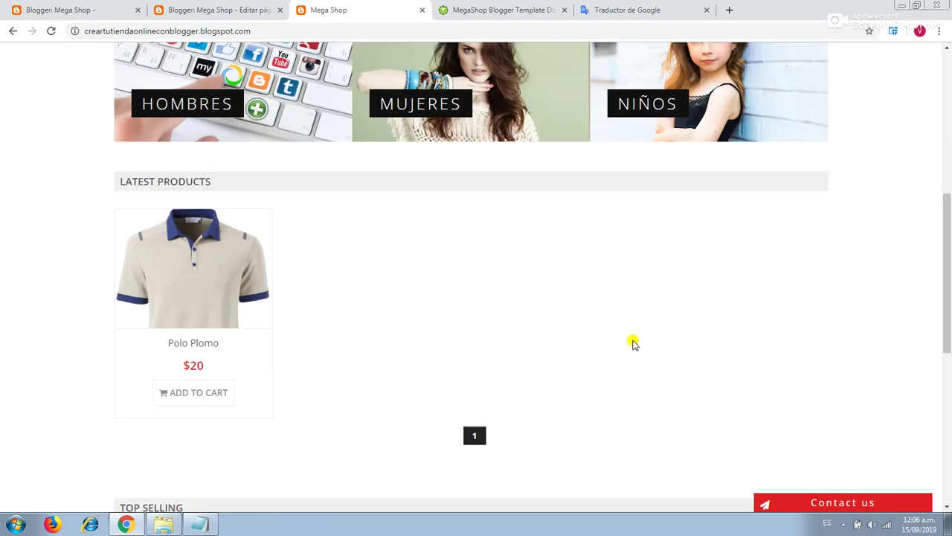
pyautogui.scroll(-5, 365, 240)
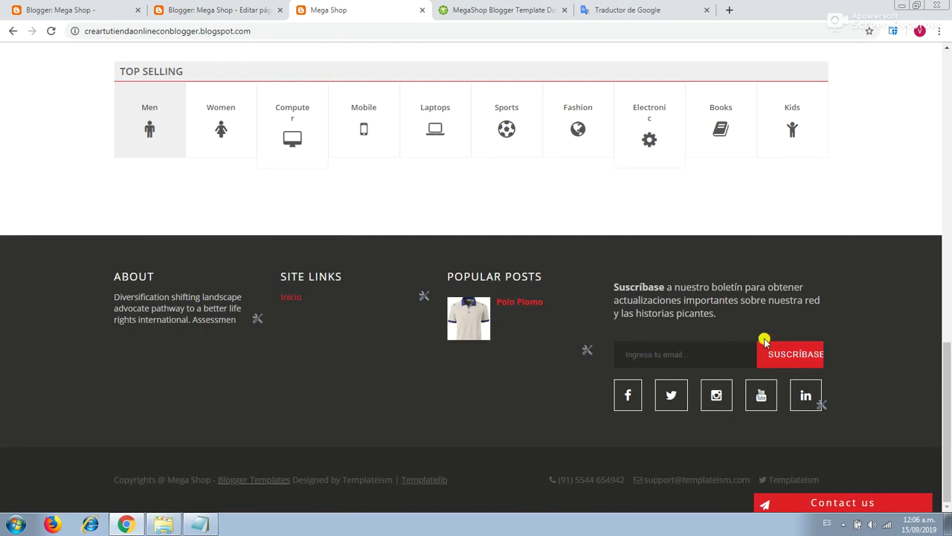
pyautogui.scroll(4, 389, 333)
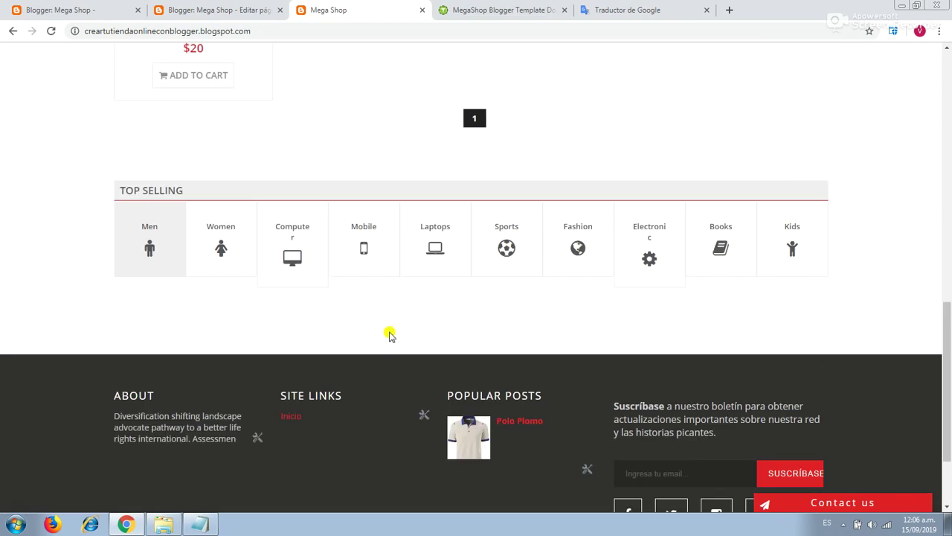
pyautogui.scroll(8, 389, 334)
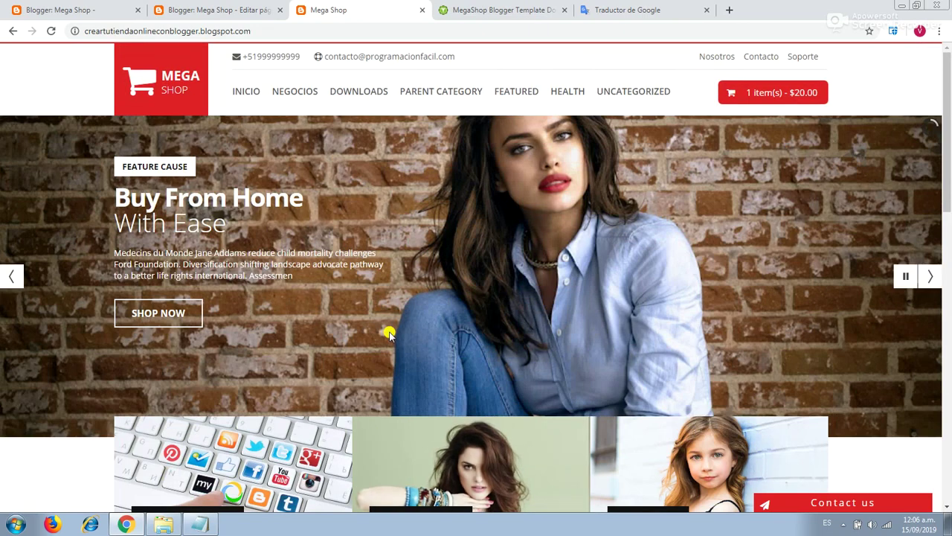
pyautogui.moveTo(439, 94)
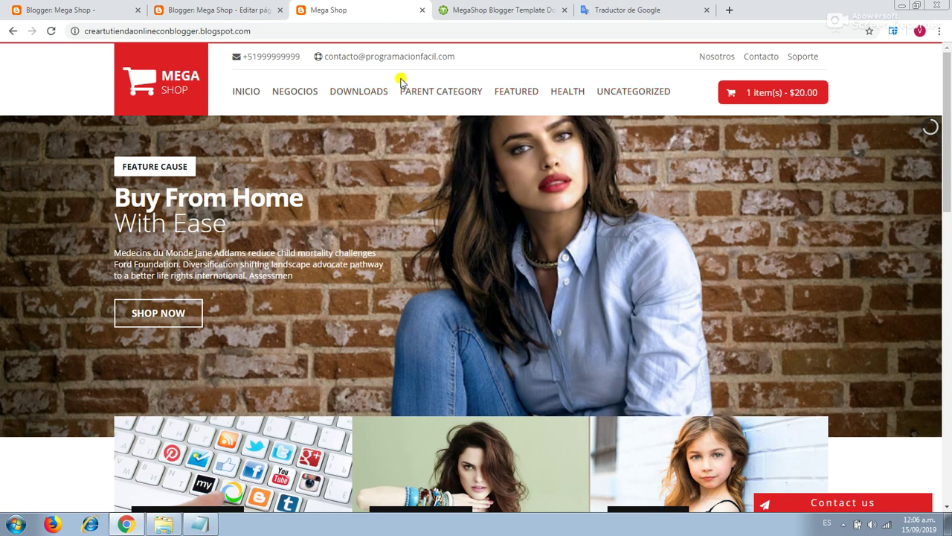
pyautogui.moveTo(356, 102)
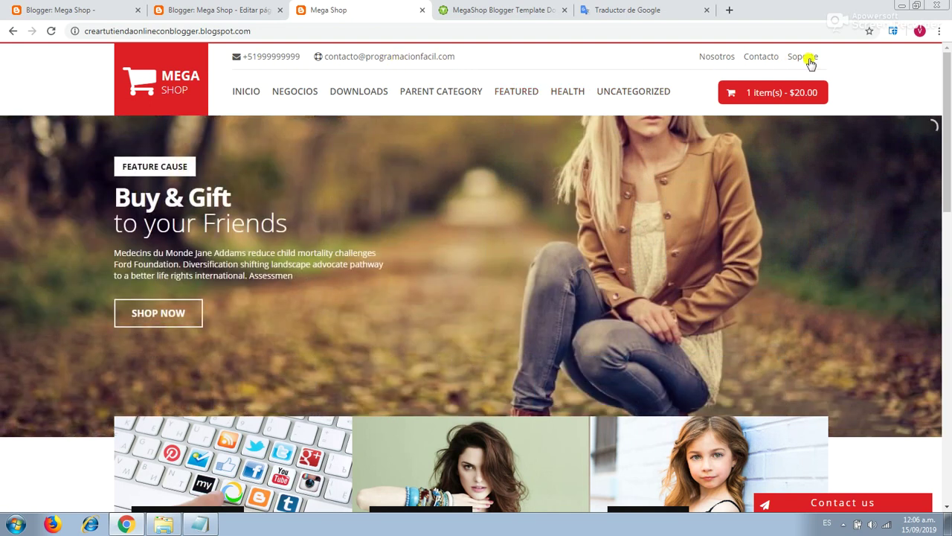
# Advance the homepage slider to the Tienda Virtual slide and highlight its title and description text.
pyautogui.scroll(-1, 547, 146)
pyautogui.scroll(1, 546, 146)
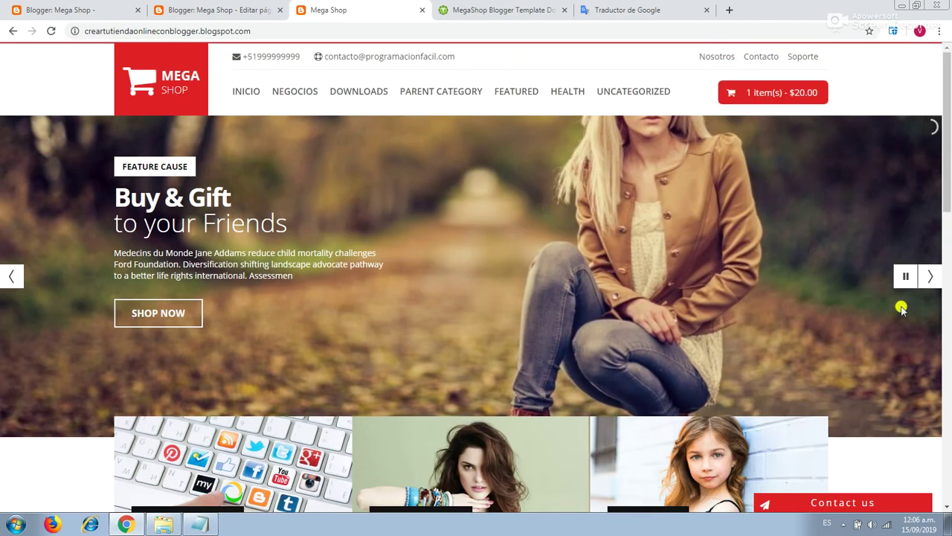
pyautogui.click(929, 277)
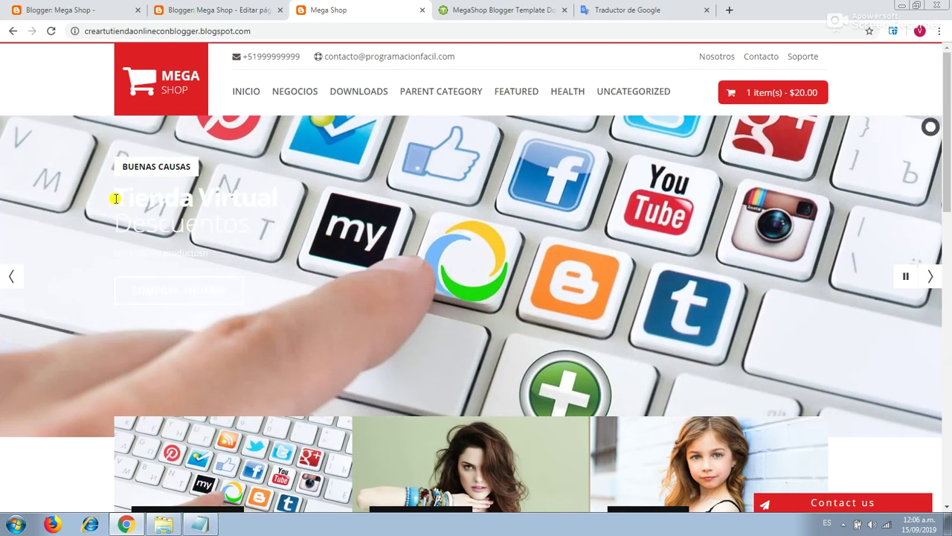
pyautogui.moveTo(115, 198); pyautogui.dragTo(218, 262)
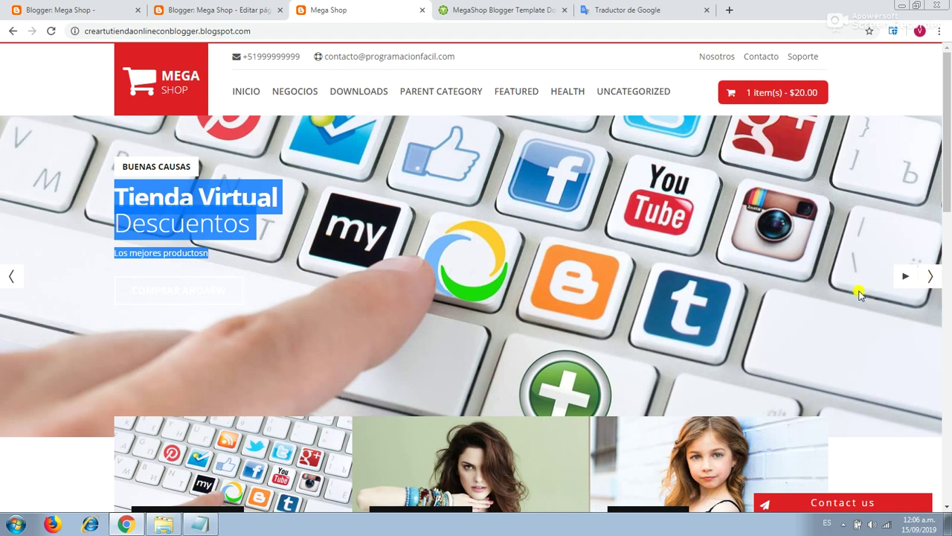
# Check the Hombres, Mujeres and Niños category images and the product and footer sections below the slider.
pyautogui.scroll(-2, 859, 293)
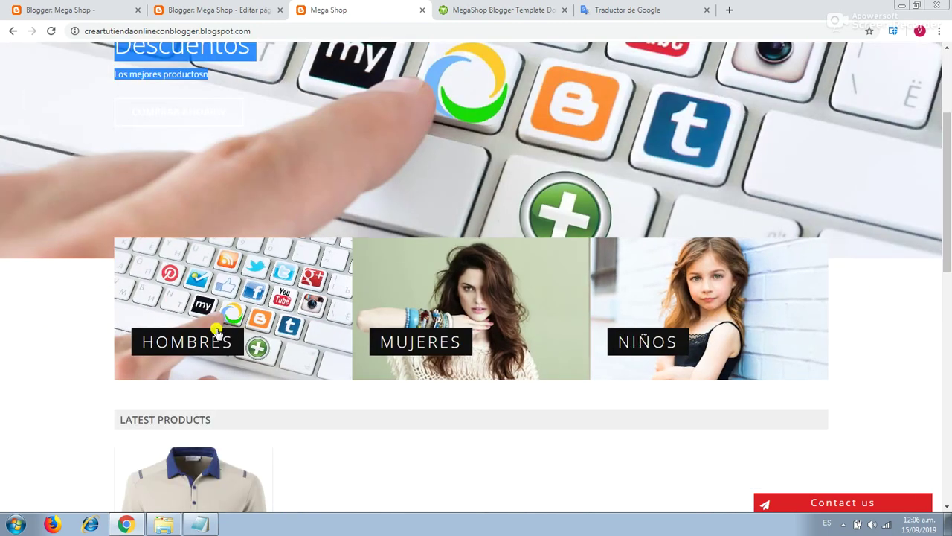
pyautogui.scroll(1, 568, 132)
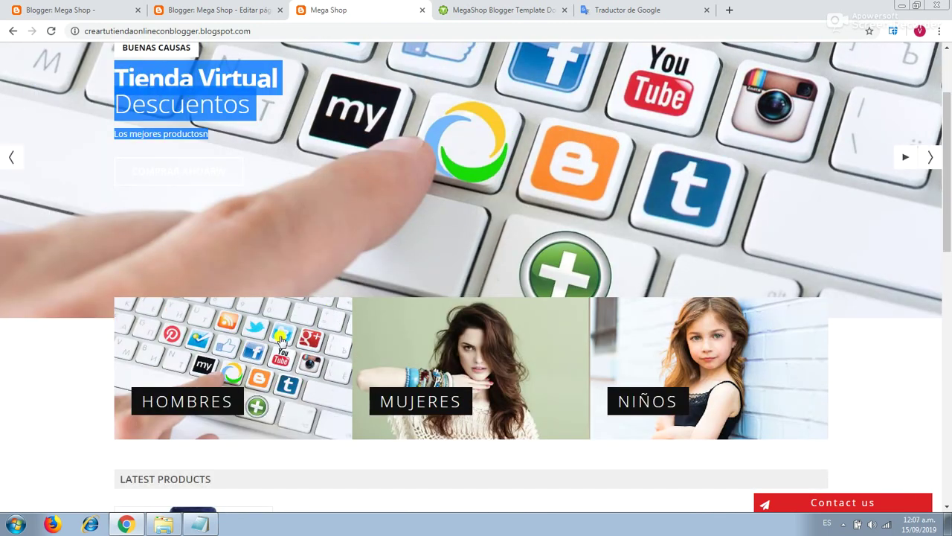
pyautogui.scroll(-2, 672, 357)
pyautogui.scroll(-4, 492, 338)
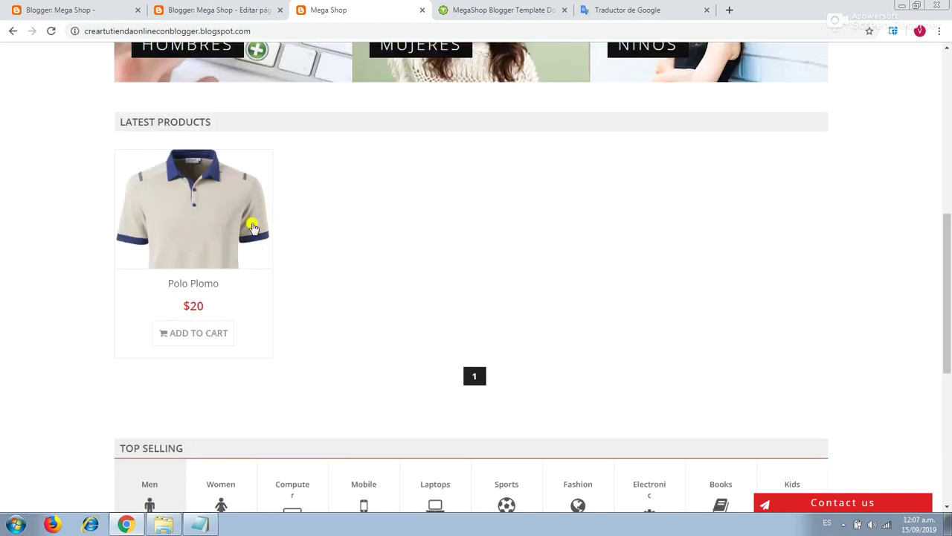
pyautogui.scroll(-6, 468, 283)
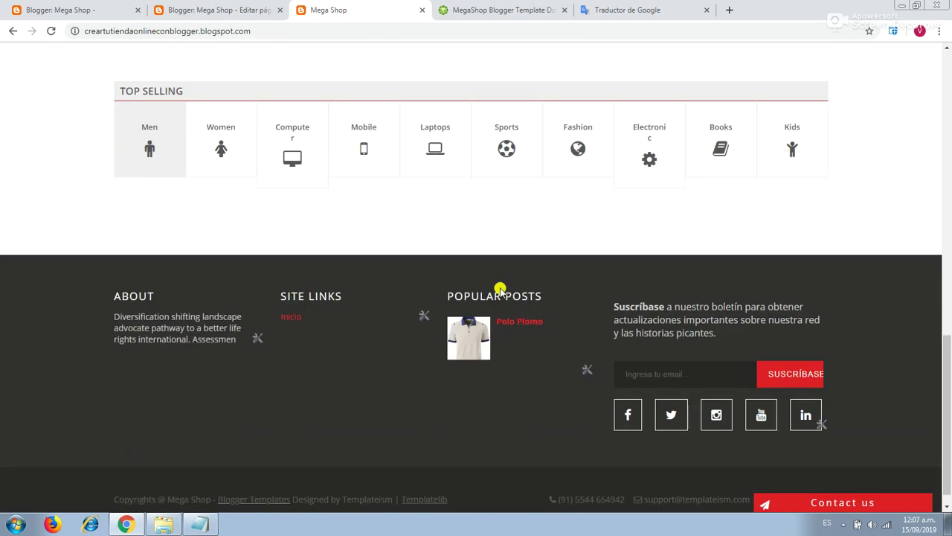
pyautogui.scroll(7, 481, 340)
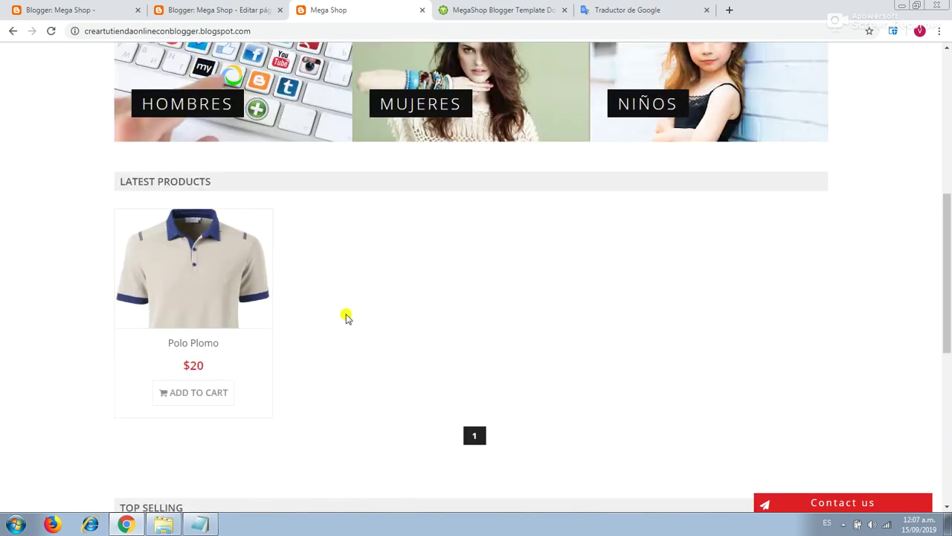
# Open the Polo Plomo product page and check its overview and cart options, consulting the template documentation tab.
pyautogui.click(198, 283)
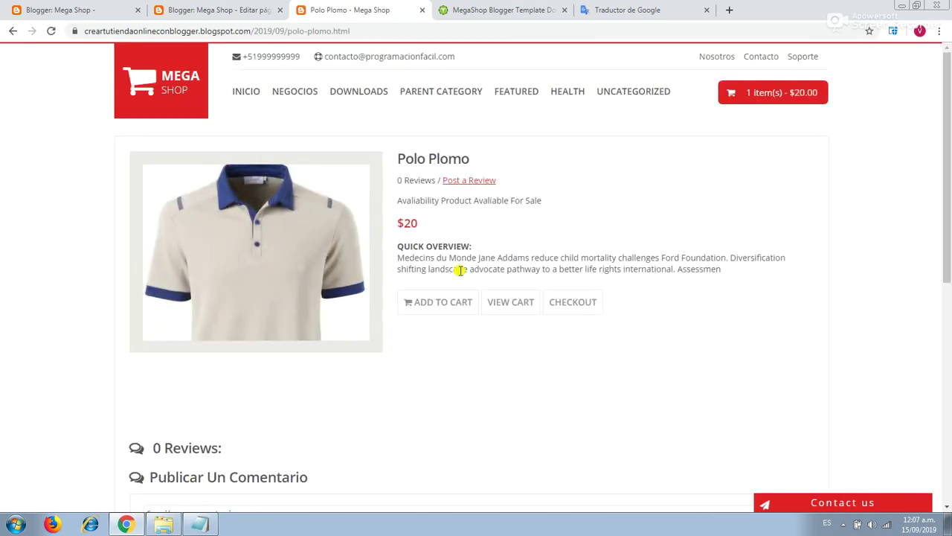
pyautogui.moveTo(725, 273); pyautogui.dragTo(398, 260)
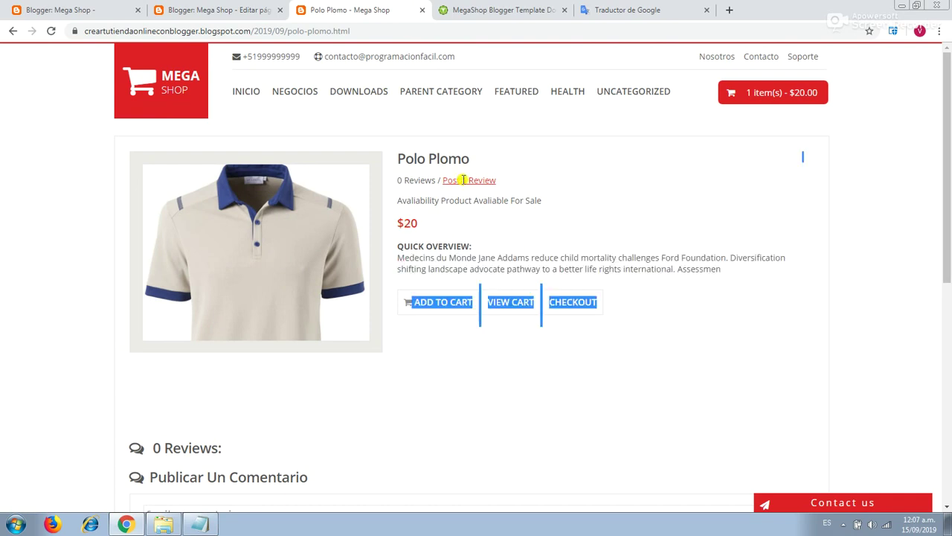
pyautogui.click(468, 12)
pyautogui.scroll(15, 830, 275)
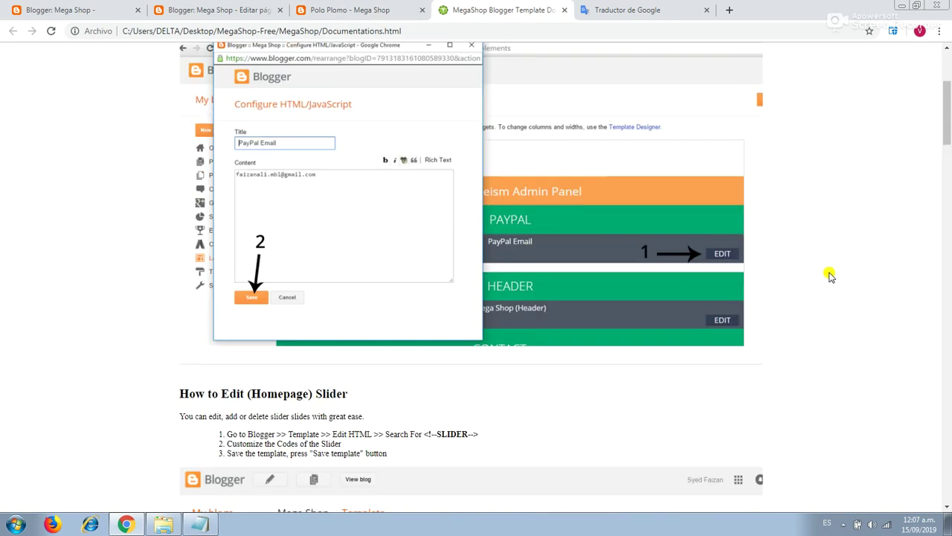
pyautogui.click(379, 6)
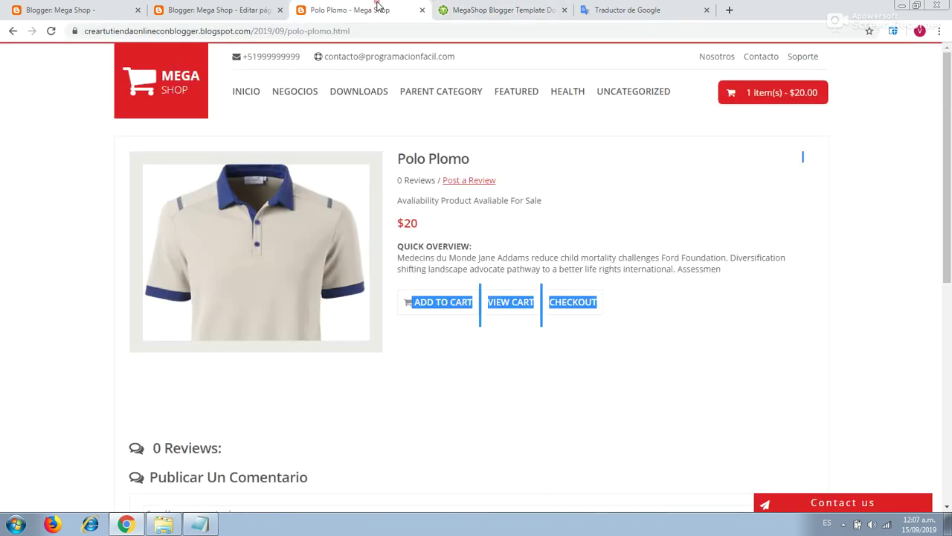
pyautogui.click(473, 11)
pyautogui.click(386, 6)
pyautogui.scroll(-1, 661, 257)
pyautogui.scroll(1, 662, 257)
pyautogui.click(736, 196)
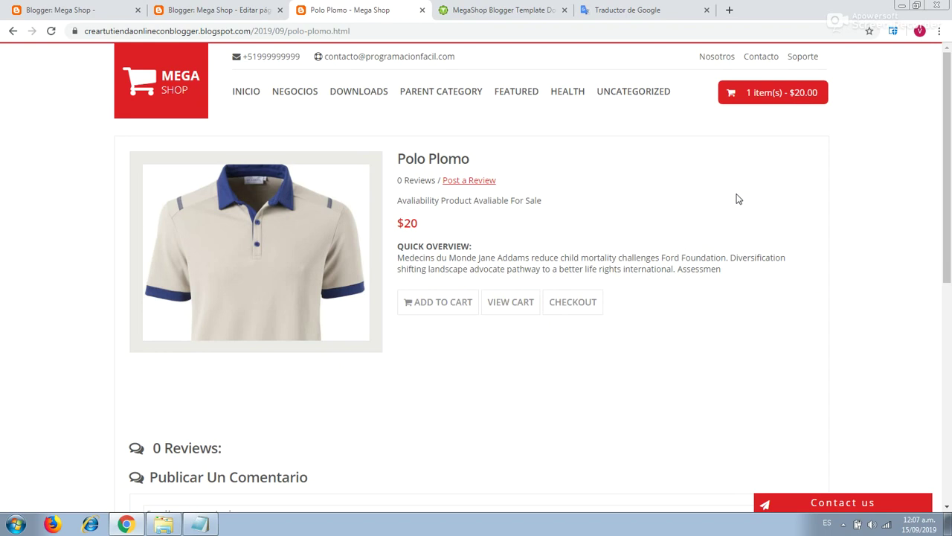
# Open the checkout page from the shopping cart and examine its billing fields and the Polo Plomo order line.
pyautogui.click(757, 99)
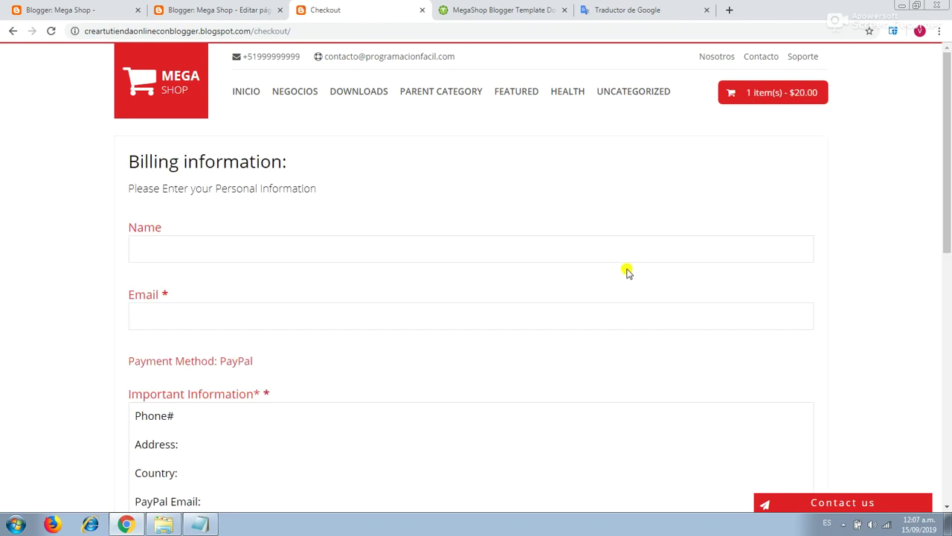
pyautogui.click(223, 250)
pyautogui.click(249, 315)
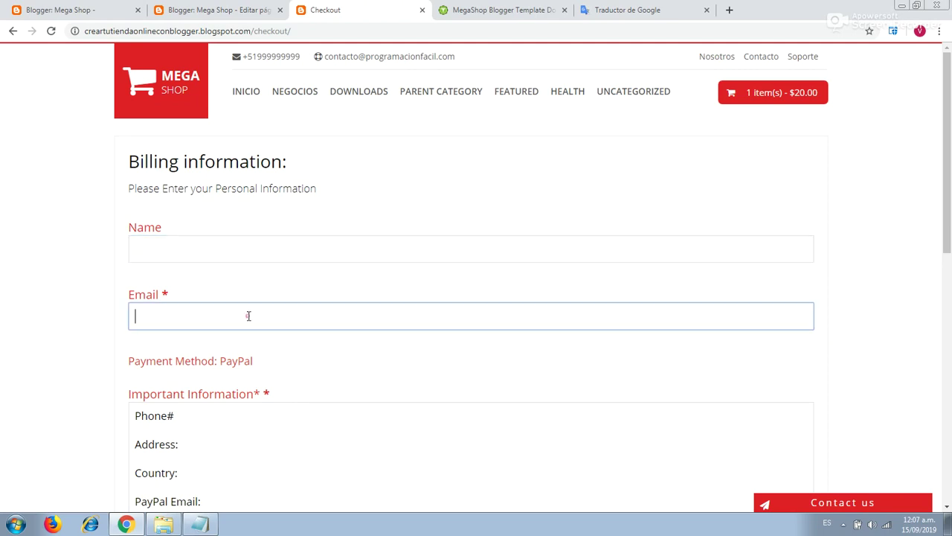
pyautogui.scroll(-2, 111, 314)
pyautogui.scroll(-3, 322, 238)
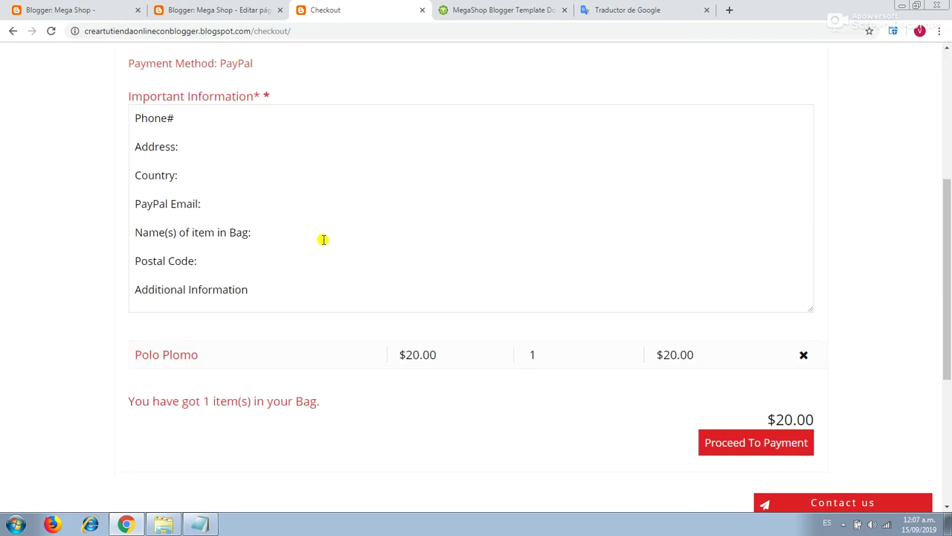
# Proceed to payment for the Polo Plomo order and view the order summary on the PayPal page.
pyautogui.click(747, 325)
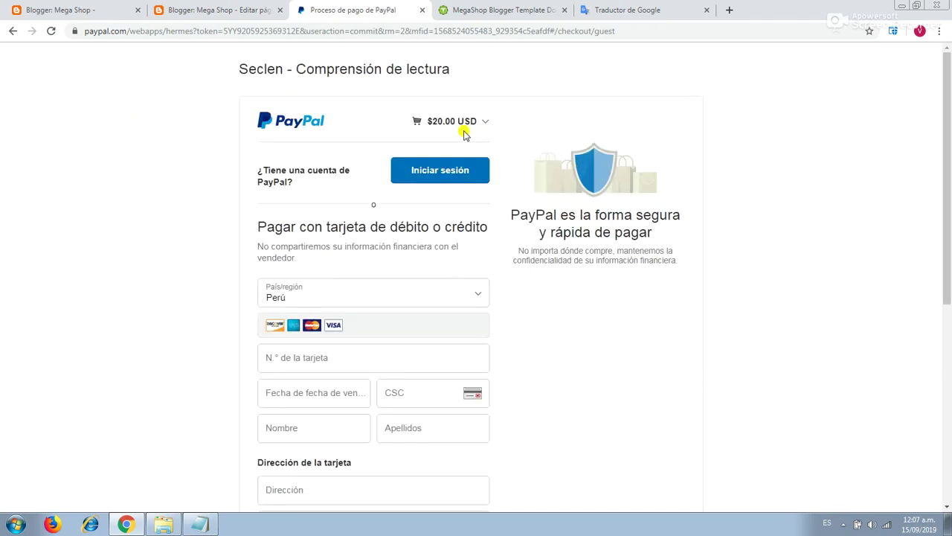
pyautogui.click(487, 123)
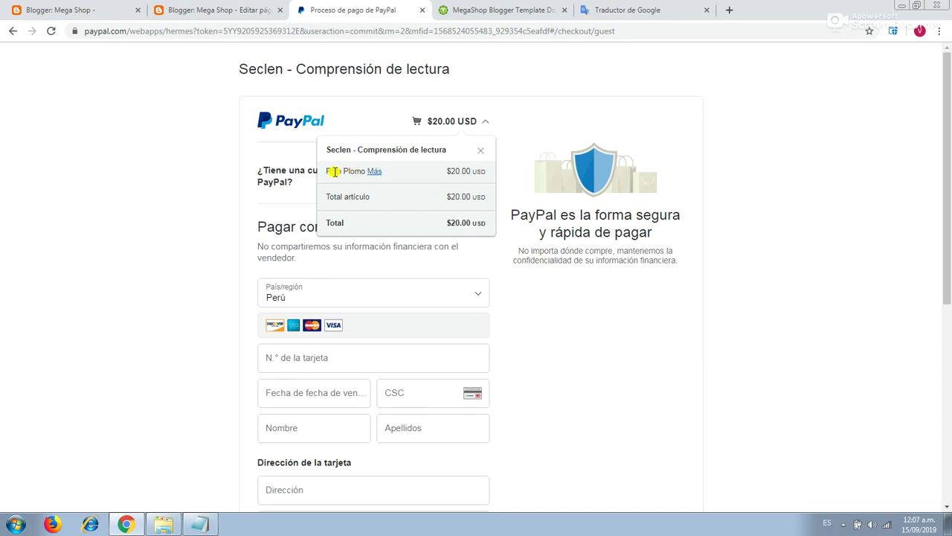
pyautogui.click(579, 306)
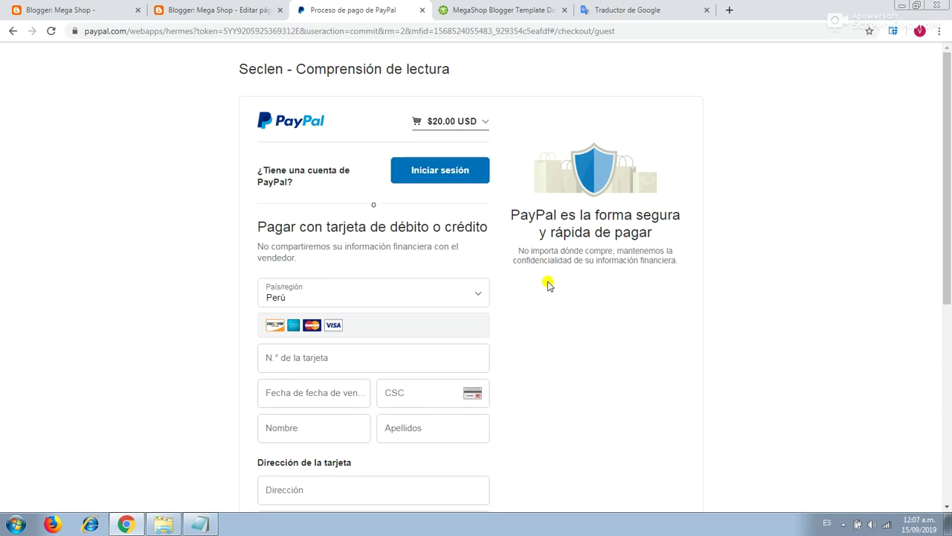
# Examine the PayPal card payment form, including the country list, card, address and contact fields.
pyautogui.scroll(-2, 724, 255)
pyautogui.click(477, 177)
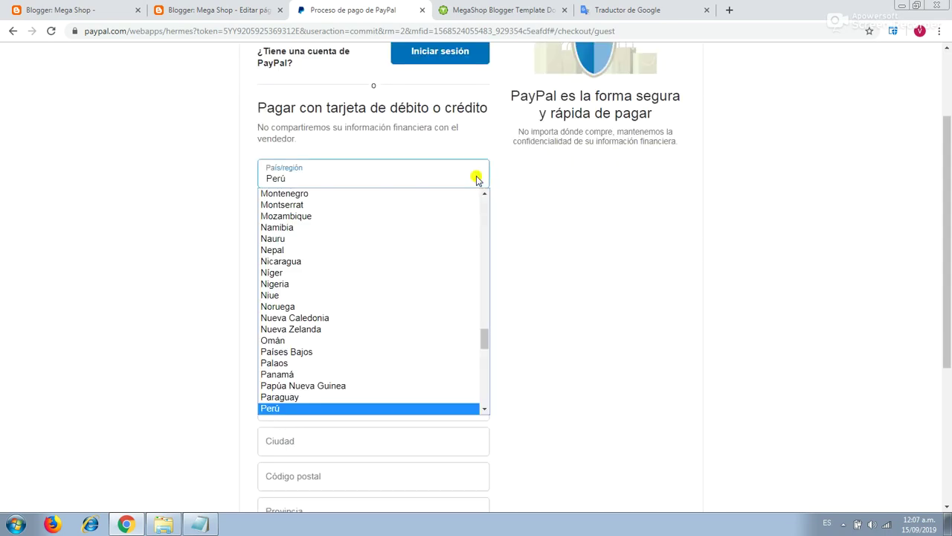
pyautogui.click(581, 217)
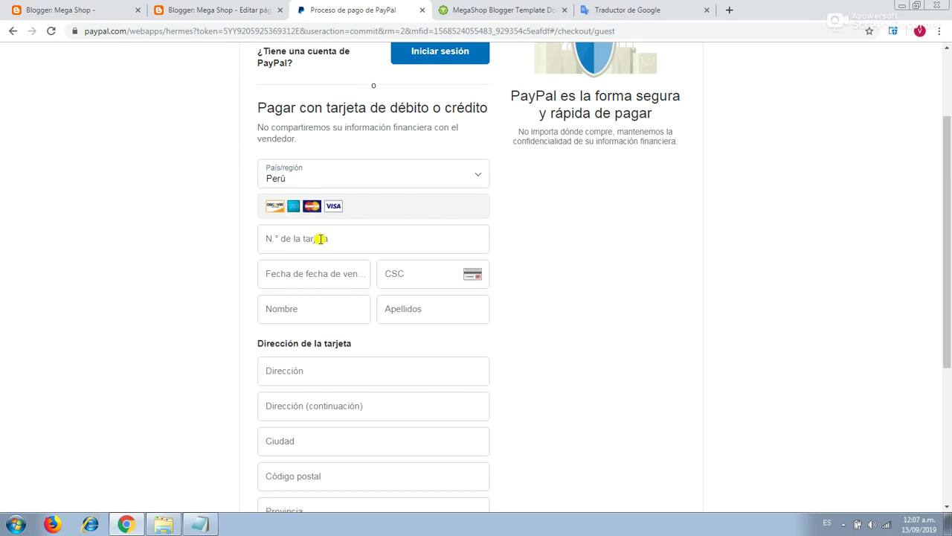
pyautogui.scroll(-1, 566, 240)
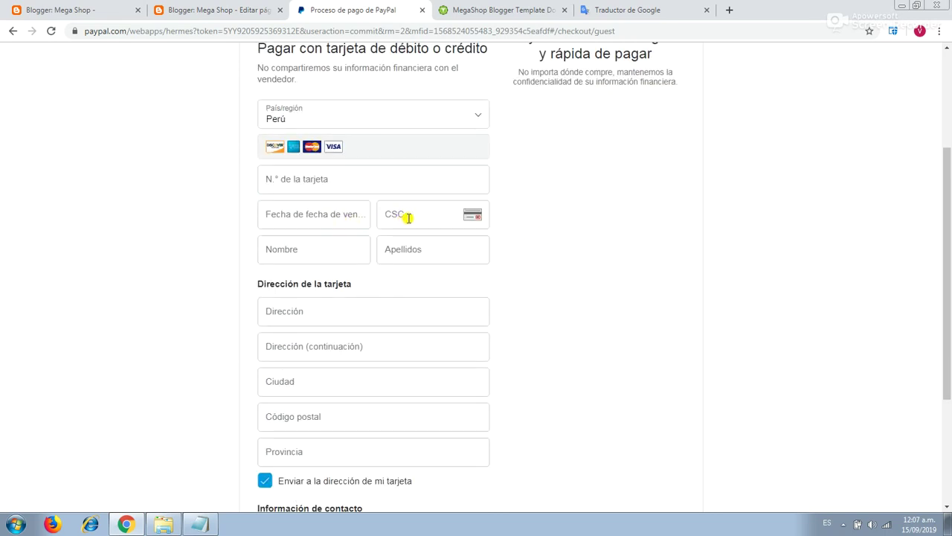
pyautogui.scroll(-3, 506, 222)
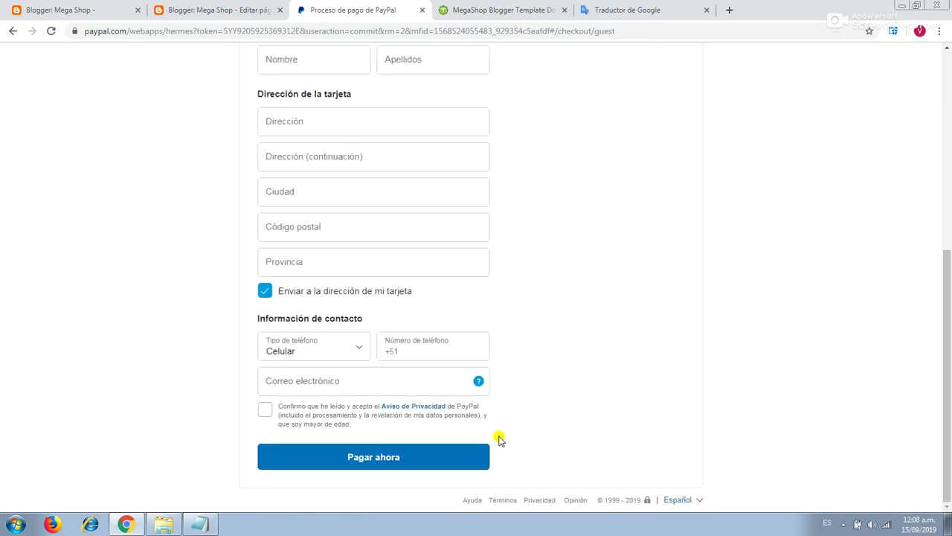
pyautogui.scroll(6, 573, 350)
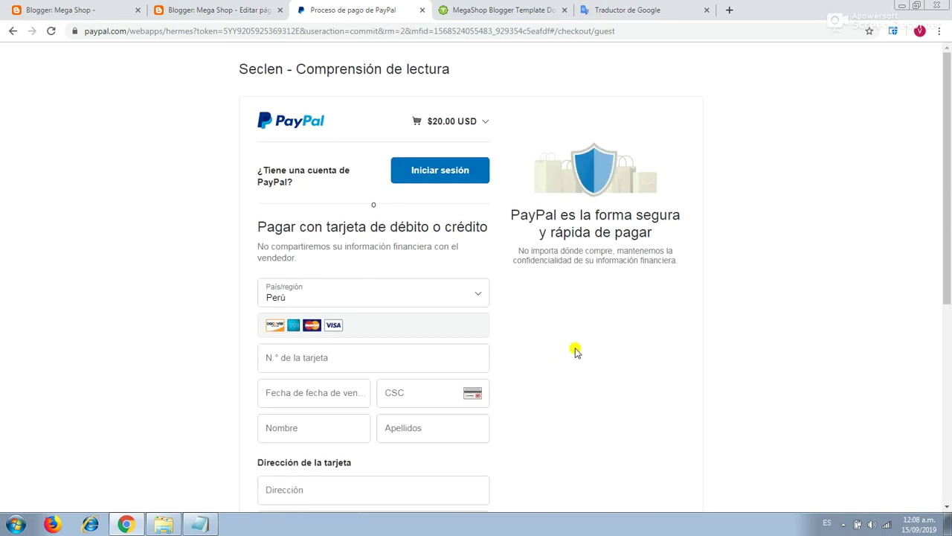
pyautogui.click(231, 8)
pyautogui.click(85, 7)
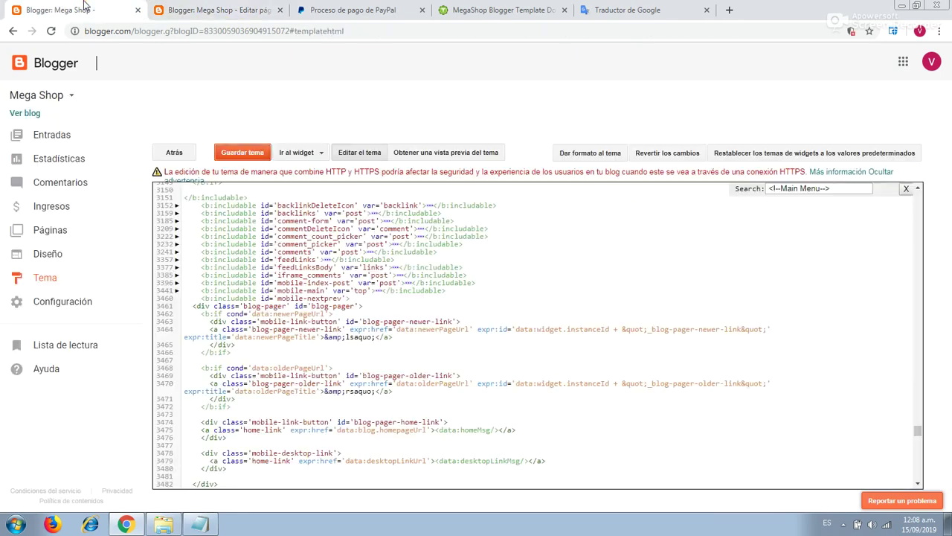
pyautogui.click(356, 7)
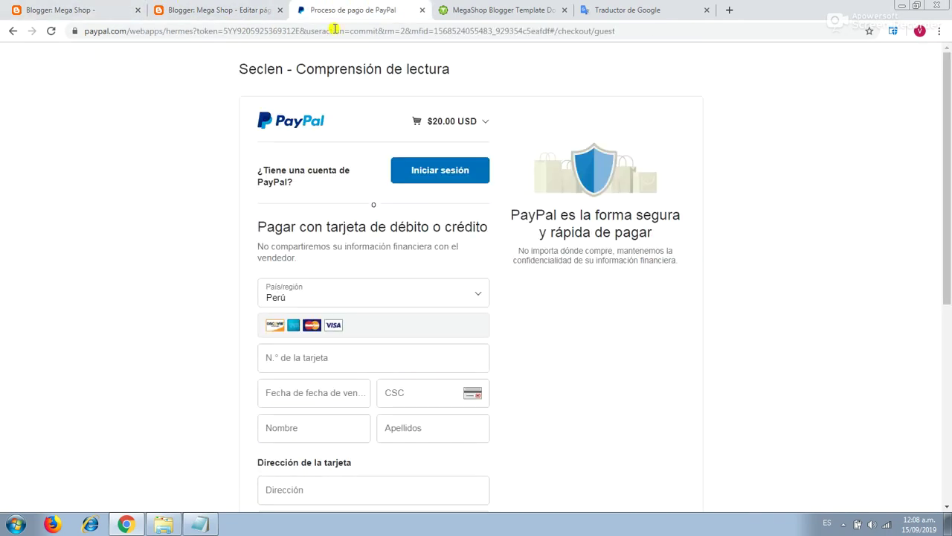
# Return from the PayPal page to the store's home page and review its slider, category banners and latest products.
pyautogui.click(11, 33)
pyautogui.scroll(1, 327, 177)
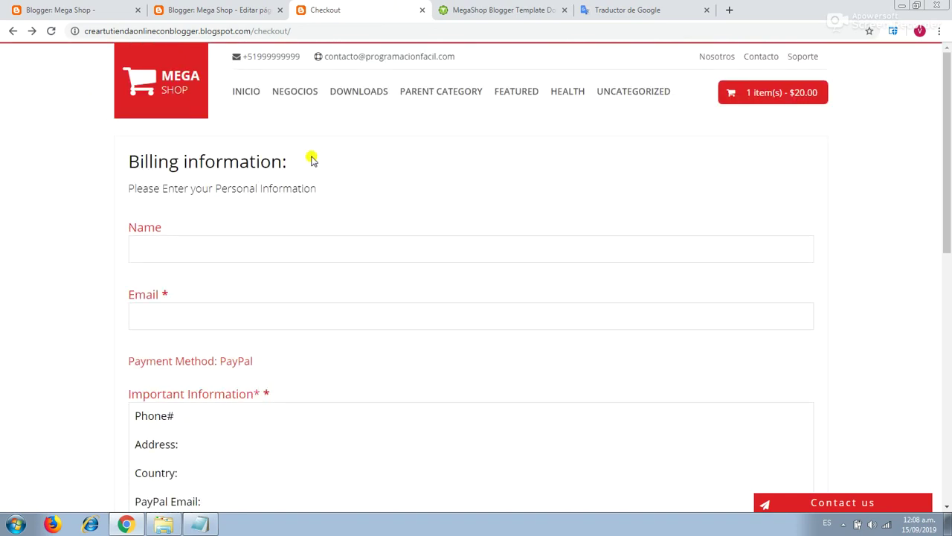
pyautogui.click(250, 93)
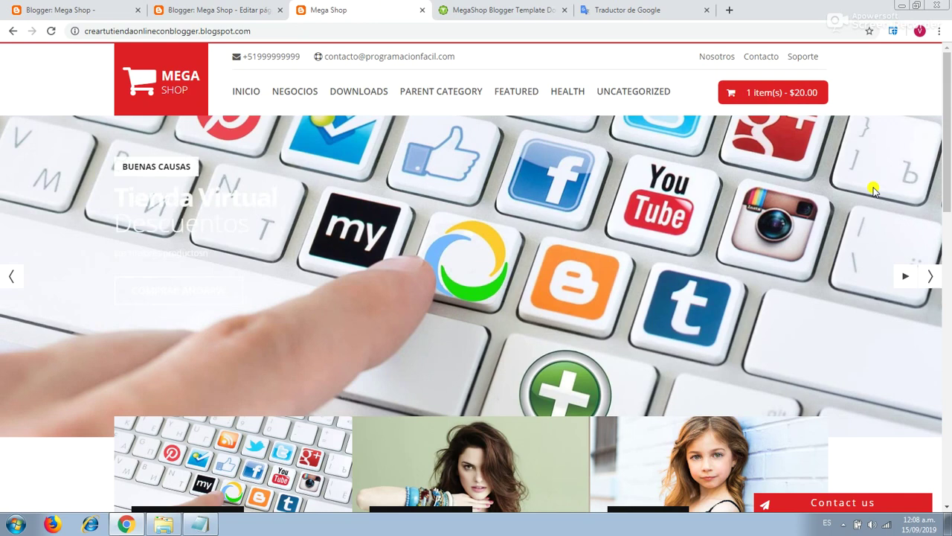
pyautogui.scroll(-10, 843, 165)
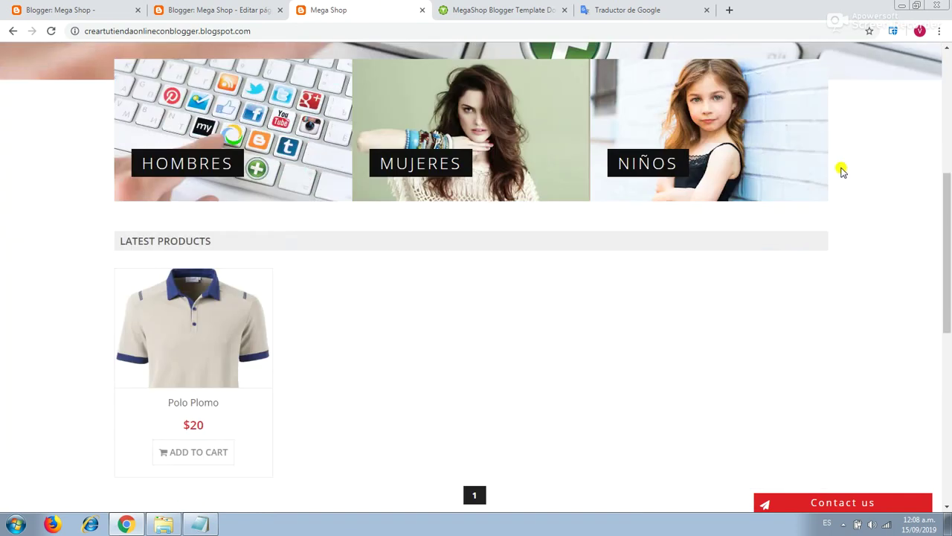
pyautogui.scroll(4, 843, 171)
pyautogui.scroll(6, 843, 175)
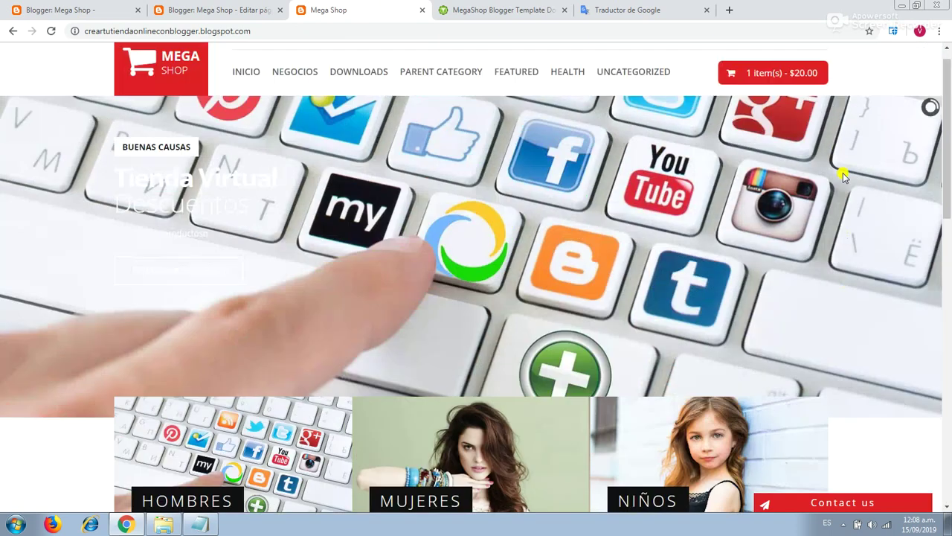